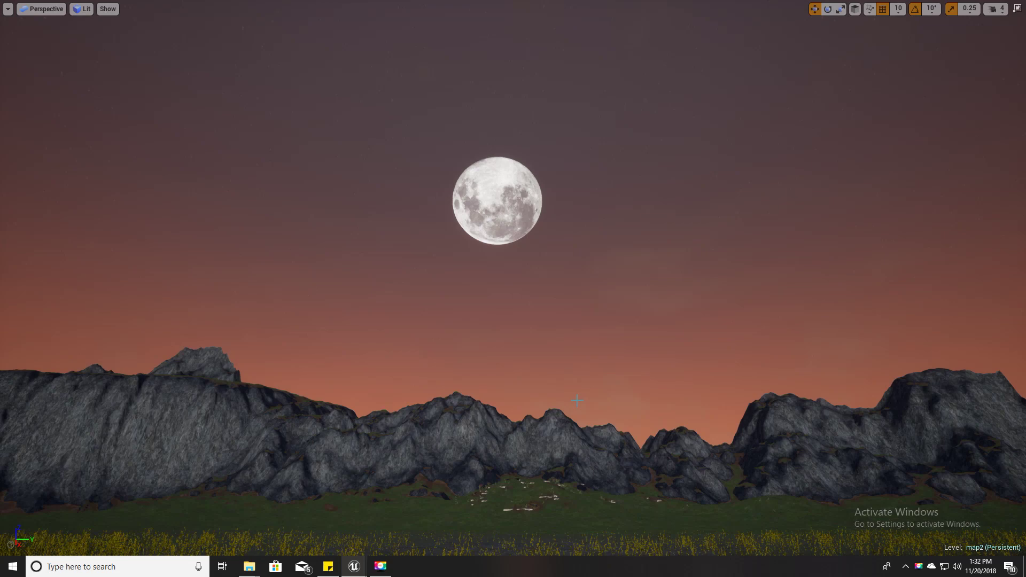
- Look around the landscape and examine the moon and sky above the mountains at dusk and in daylight
mouse_move(567, 400)
right_mouse_down()
mouse_move(506, 397)
mouse_move(461, 363)
mouse_move(561, 470)
mouse_move(632, 456)
mouse_move(556, 454)
mouse_move(568, 400)
right_mouse_up()
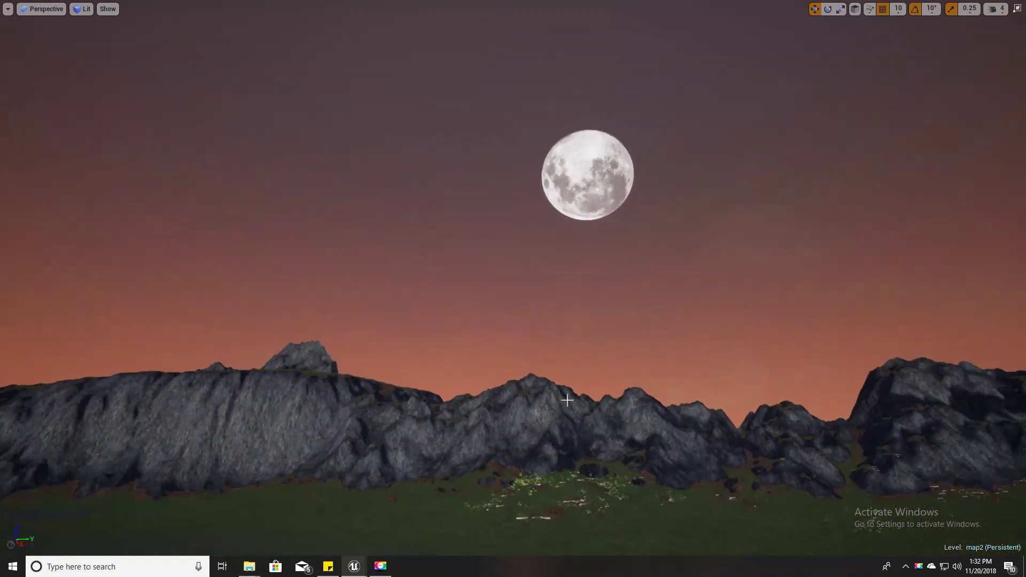
right_click_drag(678, 313, 588, 321)
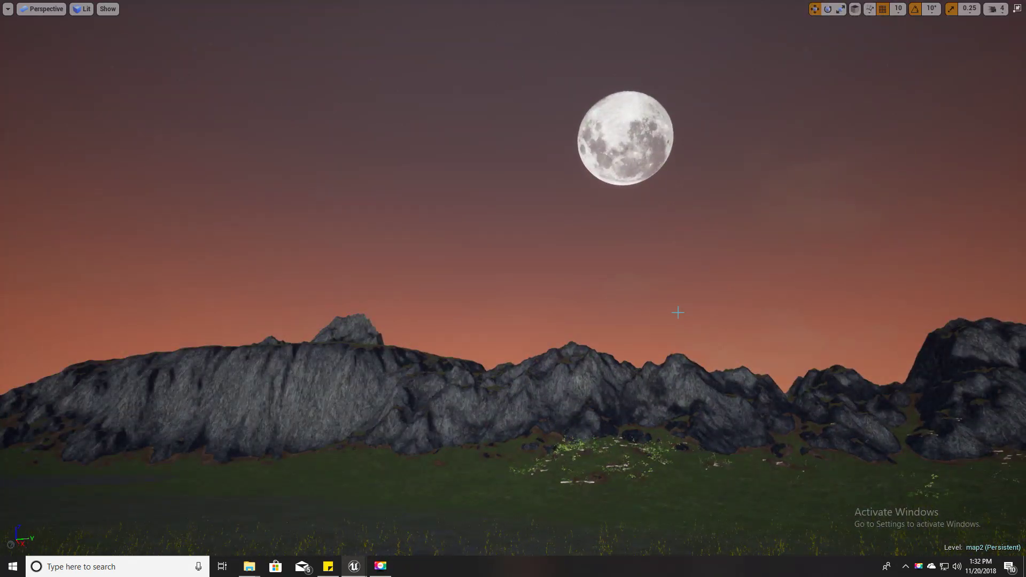
scroll(678, 313, "up", 5)
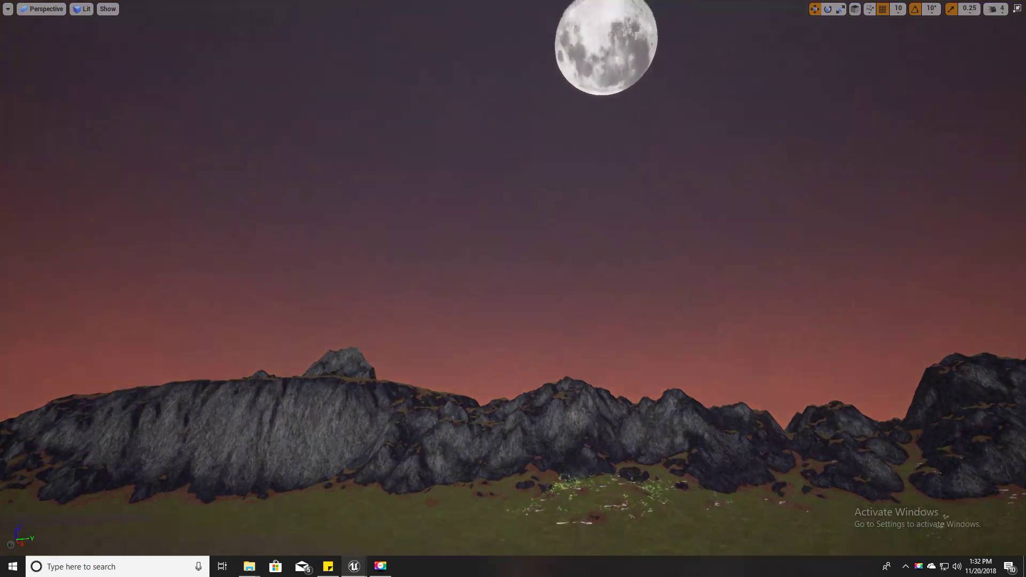
right_click_drag(678, 312, 686, 335)
key("d")
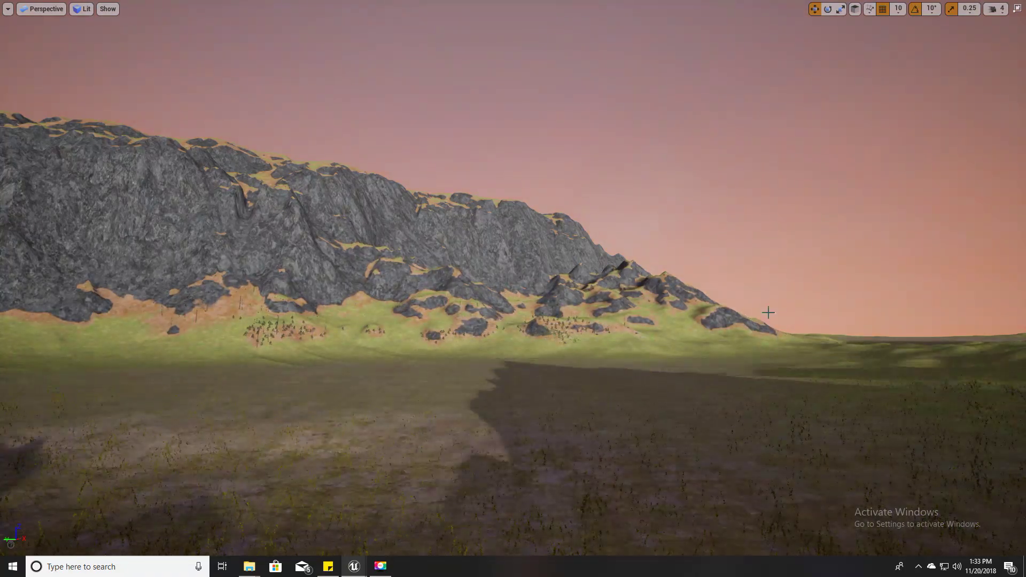
right_click_drag(686, 301, 683, 325)
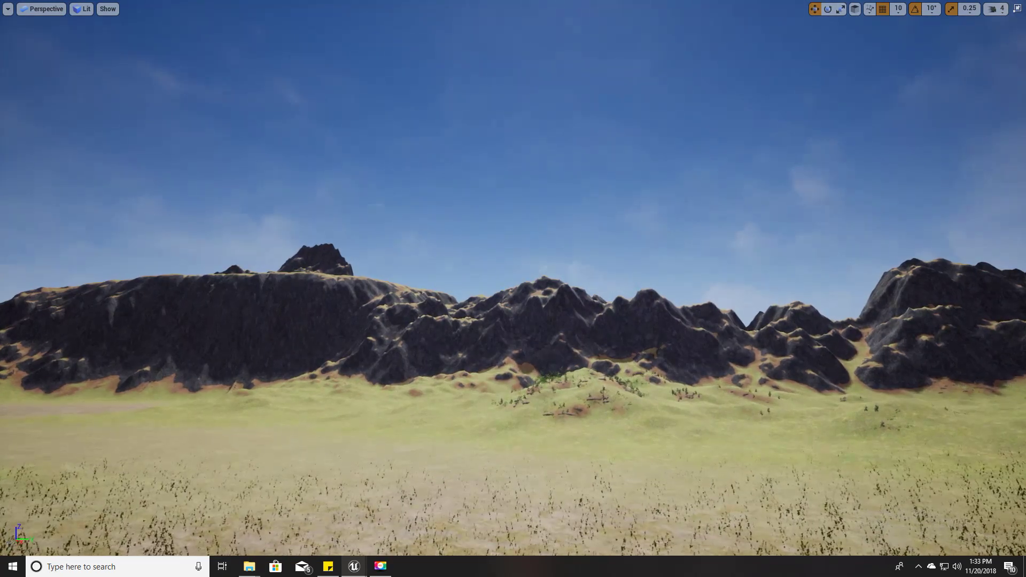
middle_click_drag(657, 283, 658, 289)
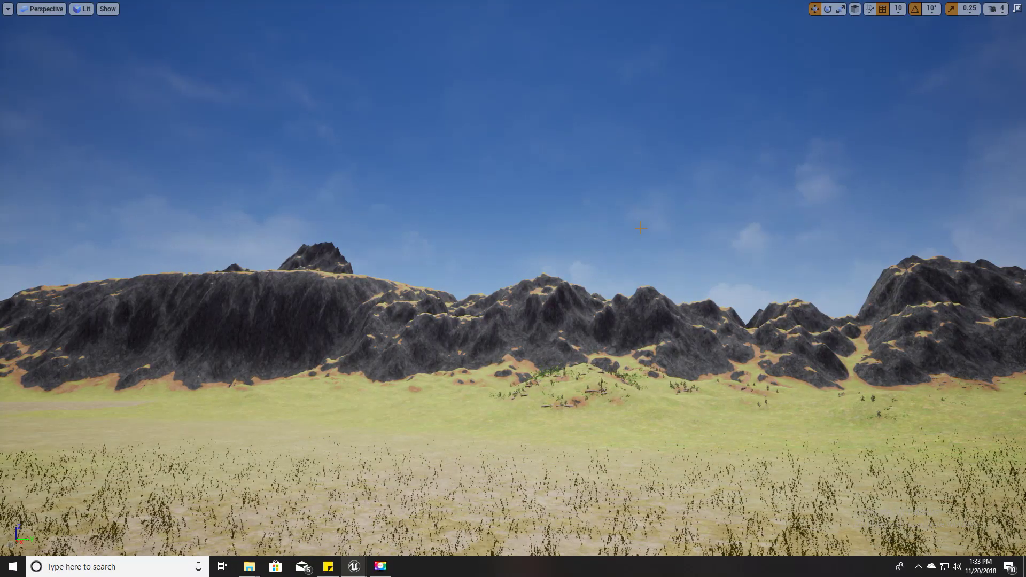
right_click_drag(629, 220, 643, 230)
middle_click_drag(630, 219, 625, 222)
key("w")
right_click_drag(624, 222, 605, 210)
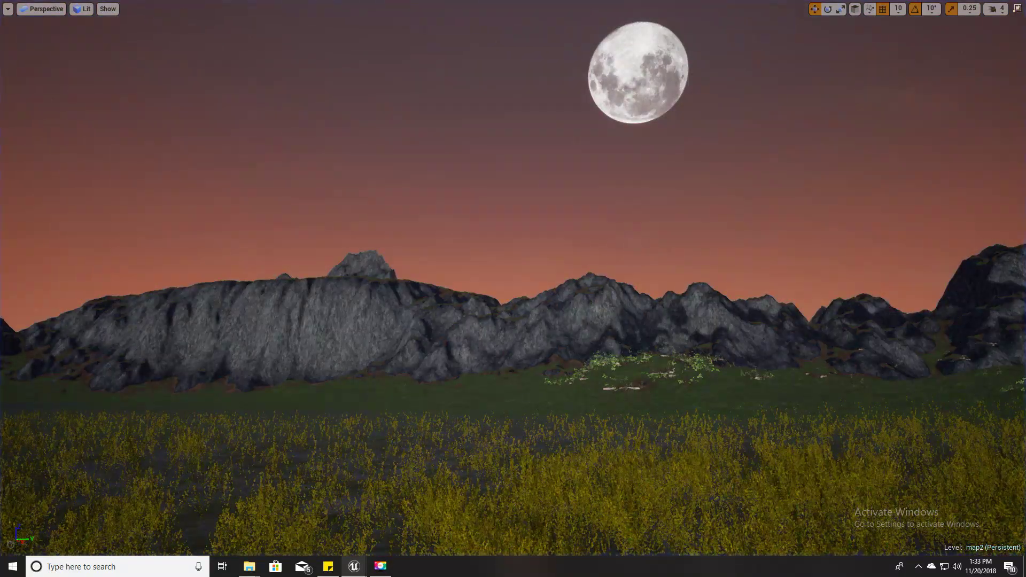
right_click_drag(629, 246, 645, 246)
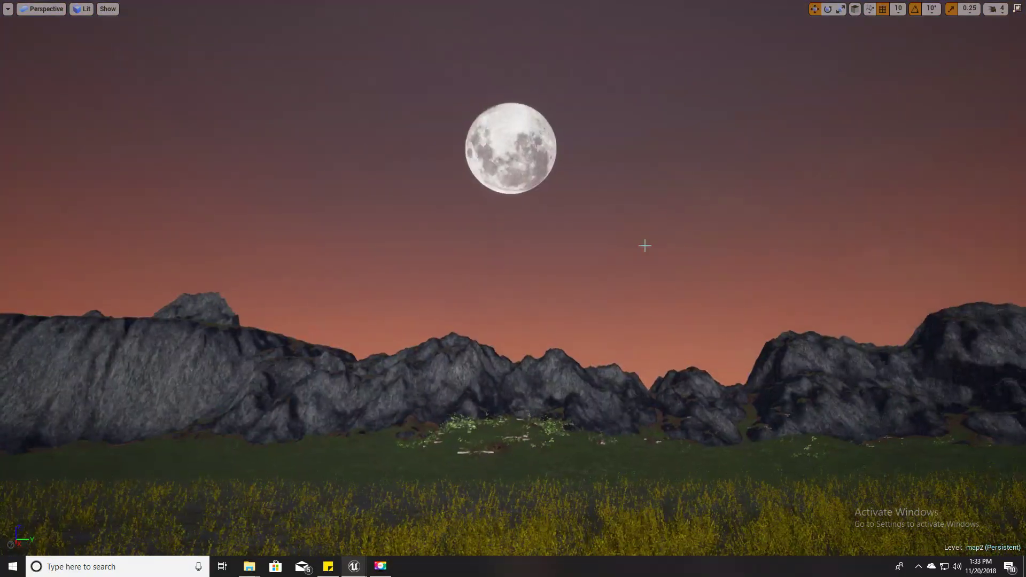
- Leave the full-screen viewport and raise BP_SkyExtended's Cloud Opacity to about 1.24
key("F11")
left_click(627, 129)
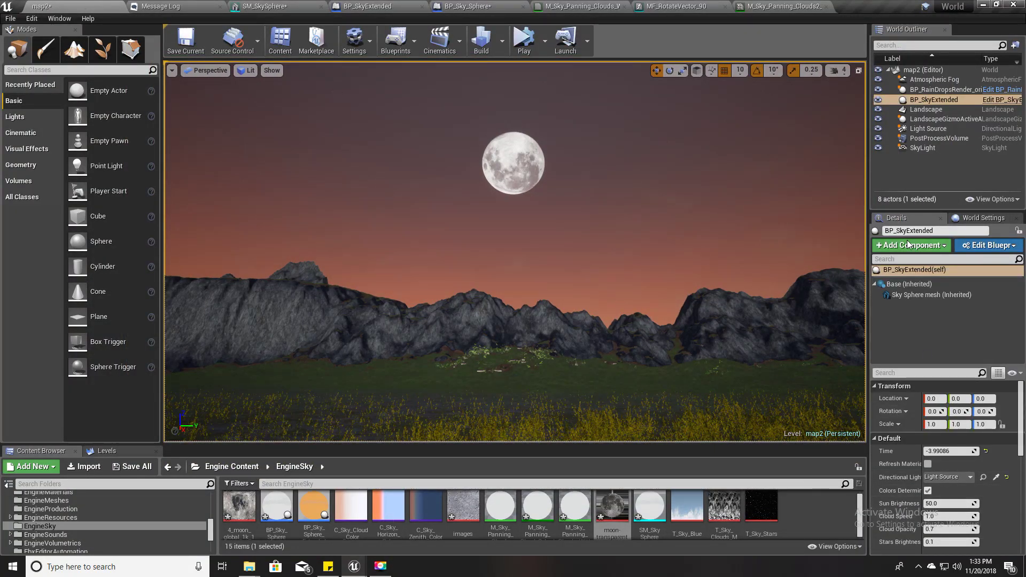
scroll(968, 524, "down", 2)
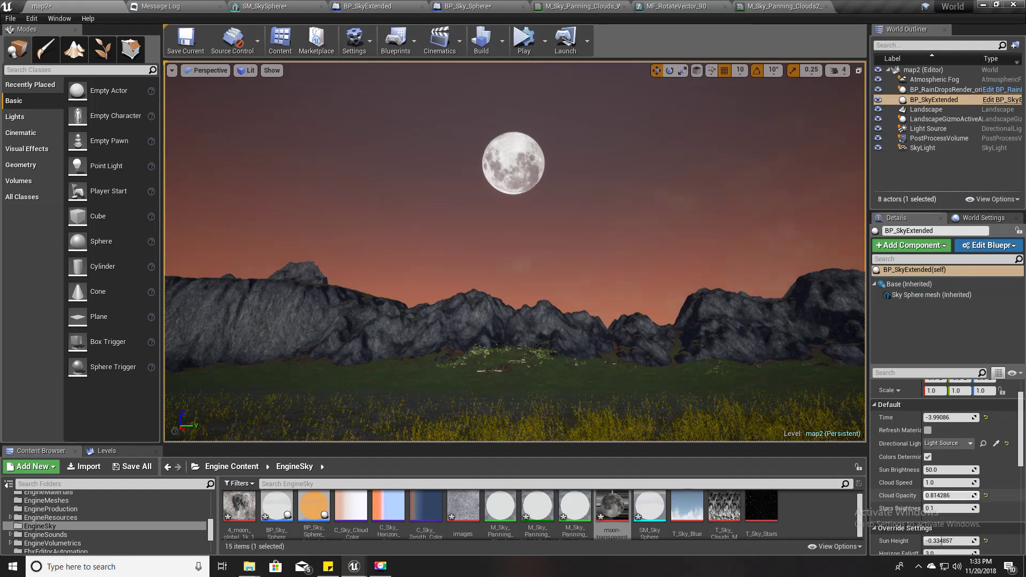
mouse_move(950, 495)
left_mouse_down()
mouse_move(980, 495)
mouse_move(959, 495)
left_mouse_up()
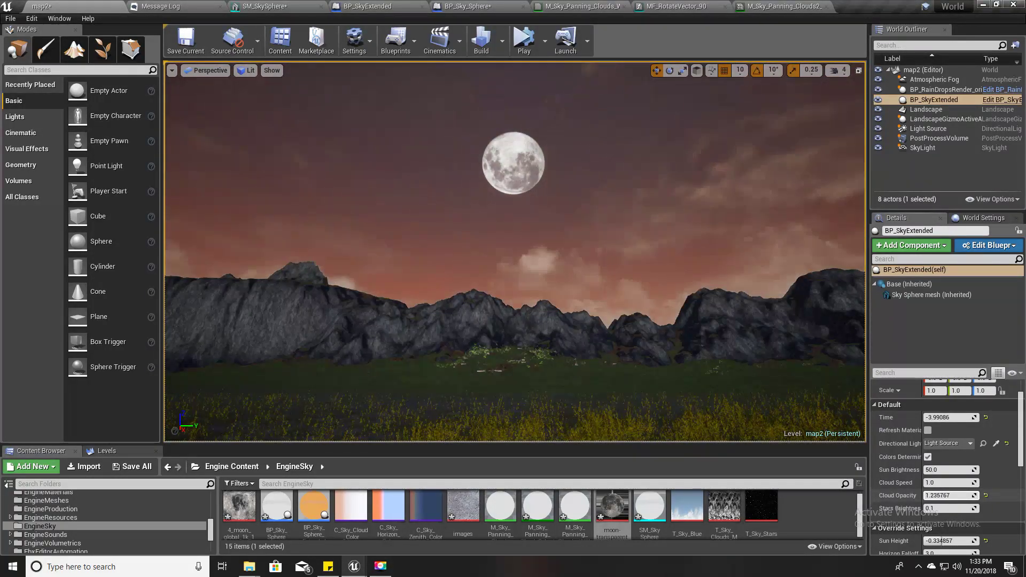
mouse_move(390, 212)
right_mouse_down()
mouse_move(375, 237)
mouse_move(405, 207)
right_mouse_up()
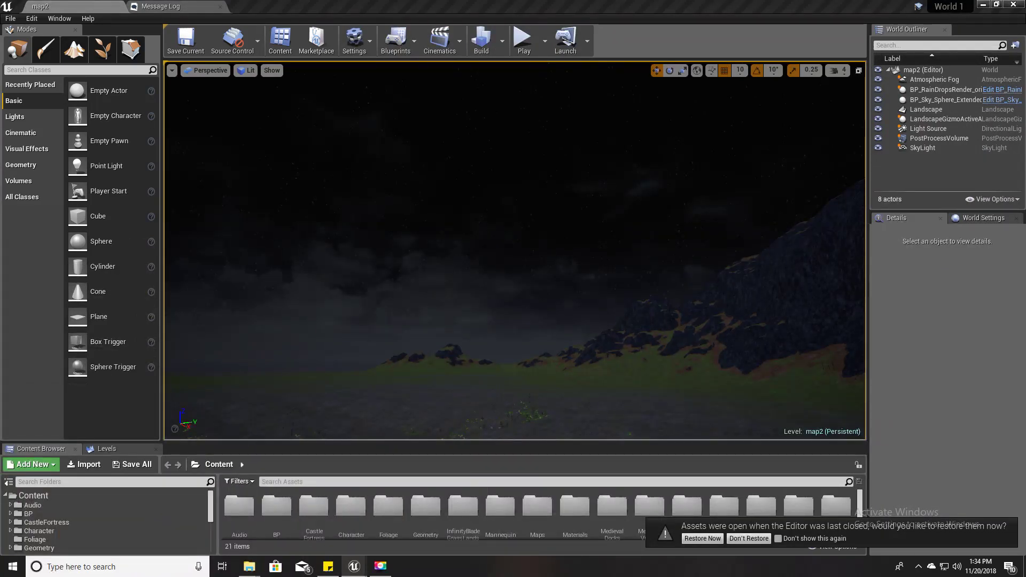
- Decline restoring the previously open assets and set BP_Sky_Sphere_Extended's Time to 10
right_click_drag(487, 249, 843, 268)
left_click(748, 538)
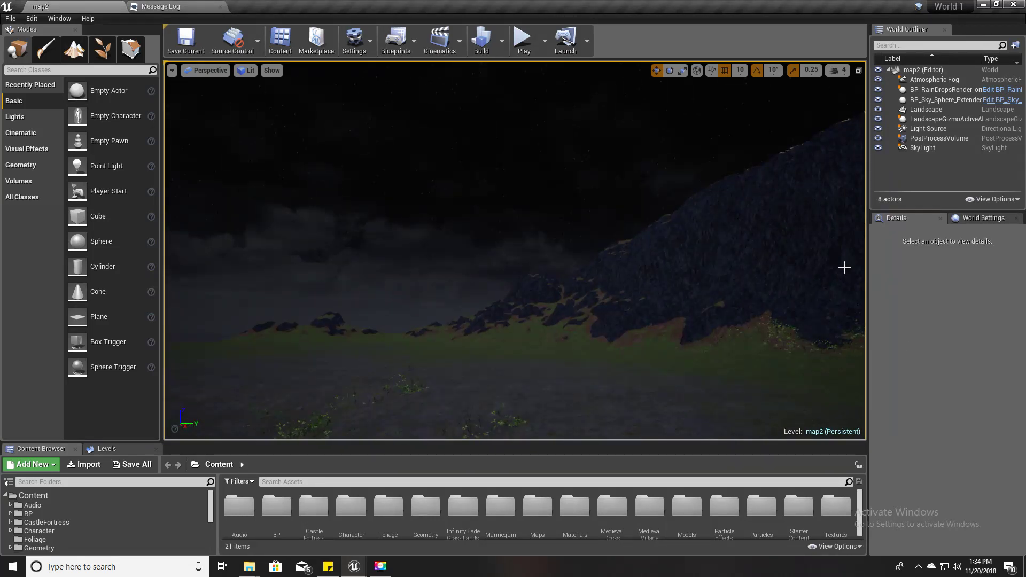
left_click(620, 168)
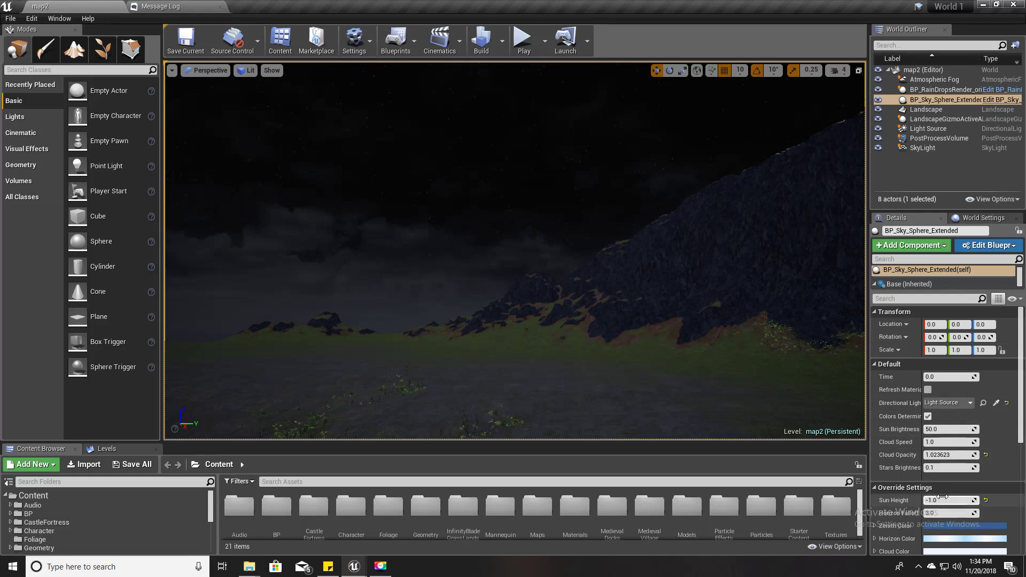
left_click_drag(945, 501, 939, 501)
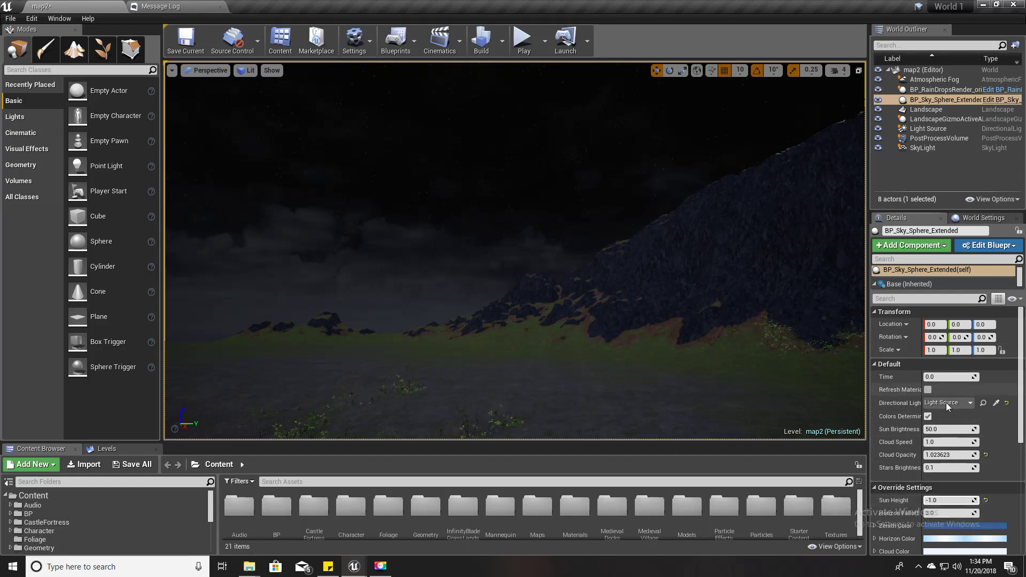
left_click_drag(949, 376, 991, 376)
right_click_drag(632, 270, 438, 259)
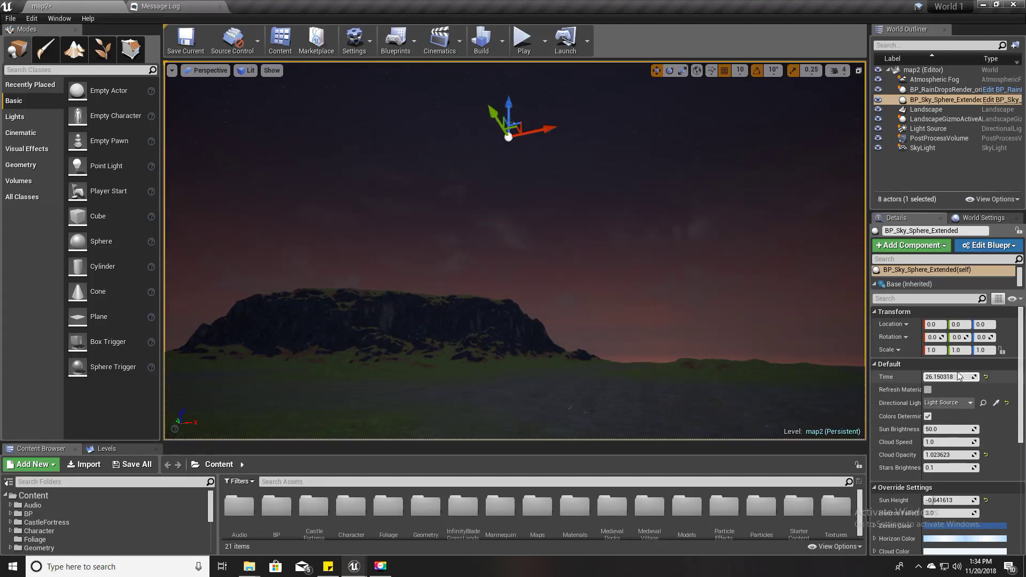
key("Return")
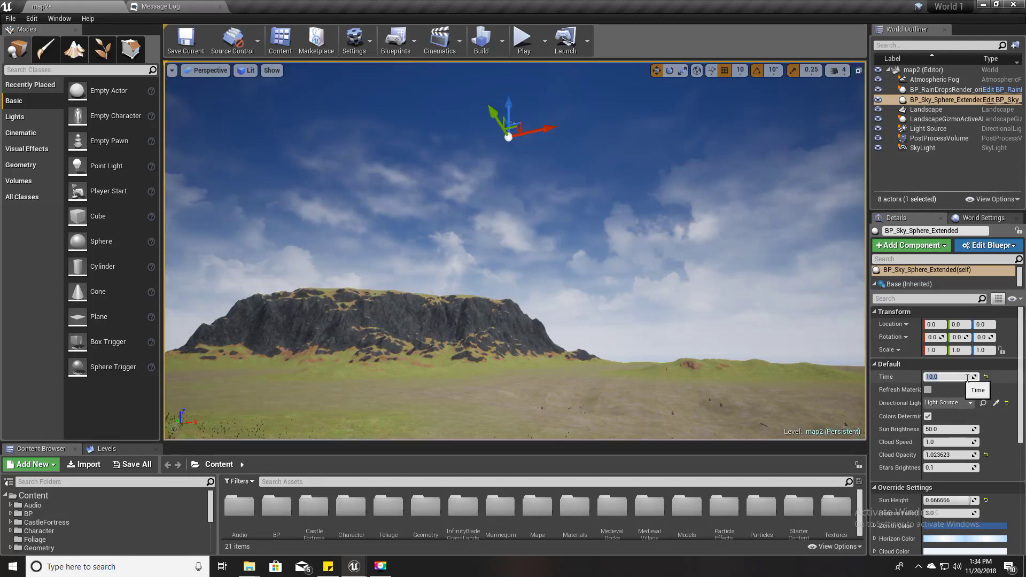
right_click_drag(695, 278, 465, 173)
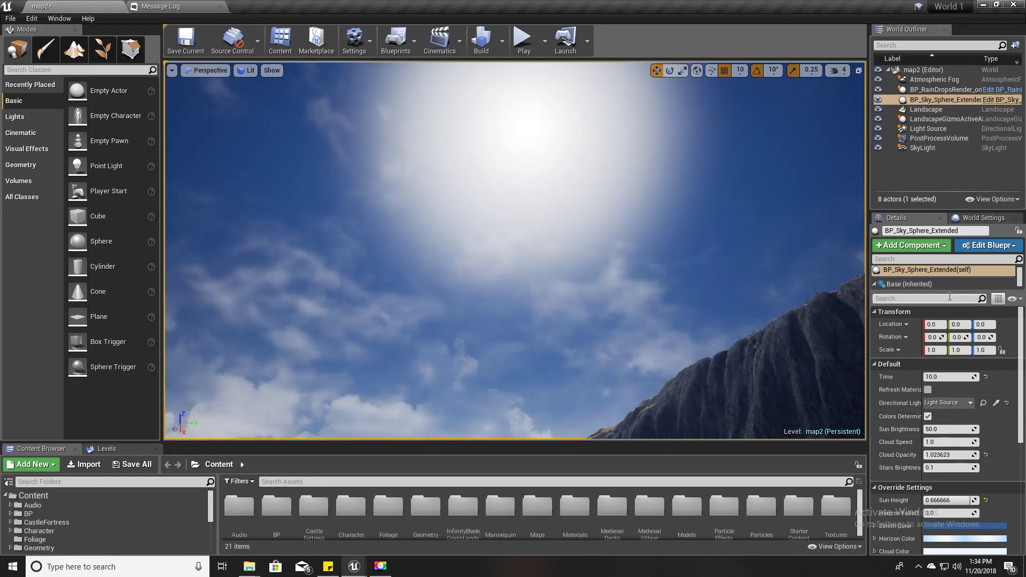
- Open the BP_Sky_Sphere_Extended blueprint for editing and reposition the Update Time node beside SET in the Event Graph
left_click(1003, 91)
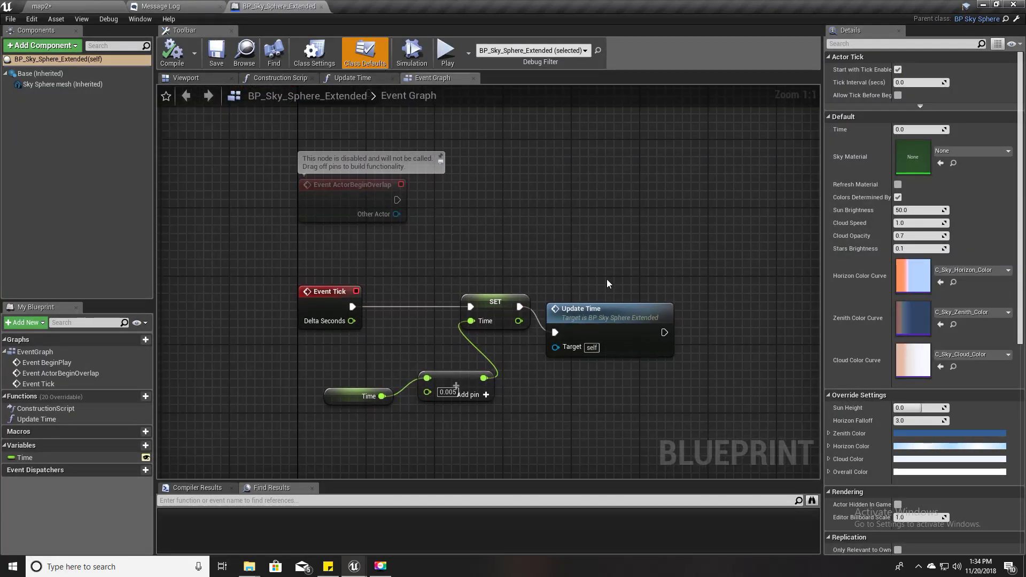
right_click_drag(607, 278, 505, 302)
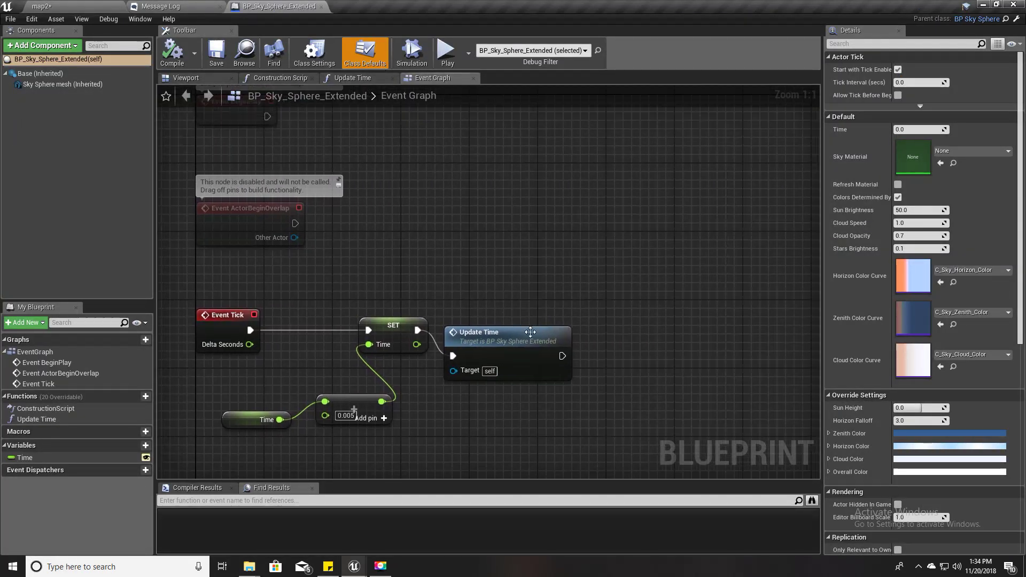
left_click_drag(512, 329, 531, 314)
right_click_drag(431, 213, 470, 292)
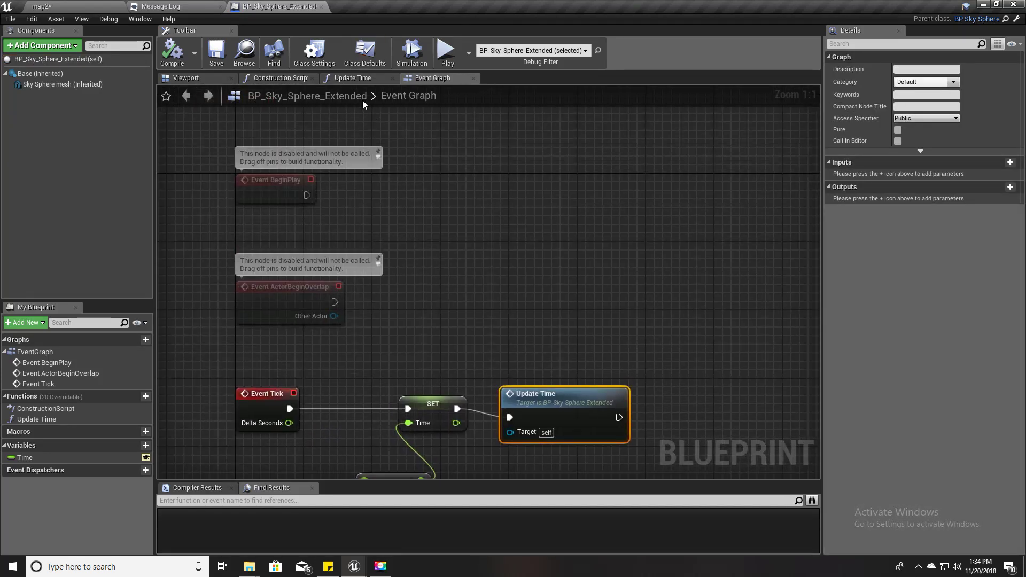
- Open the parent BP_Sky_Sphere's construction script and examine the node network of its UpdateSky M macro
left_click(290, 73)
double_click(589, 253)
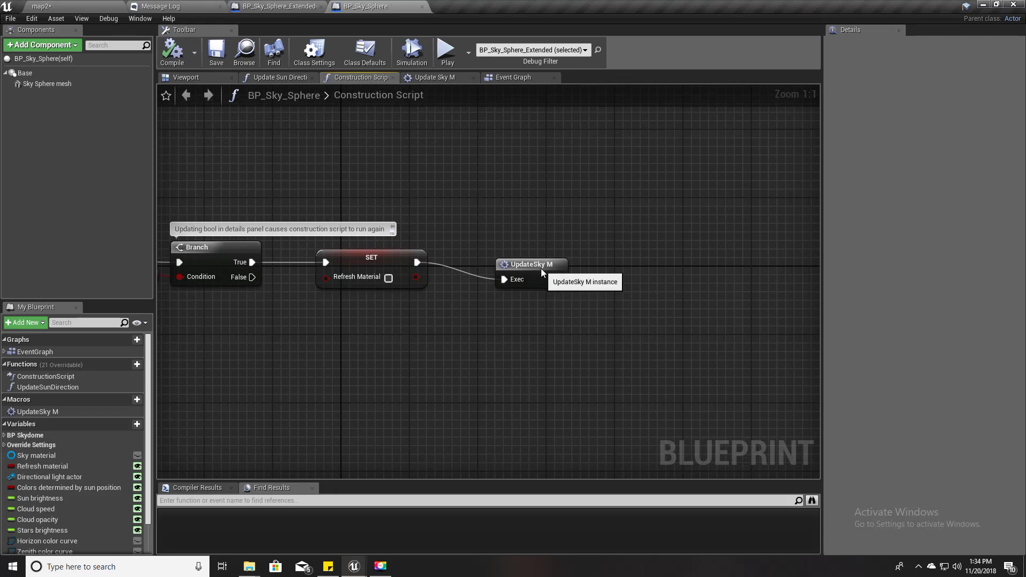
double_click(542, 273)
right_click_drag(547, 319, 259, 359)
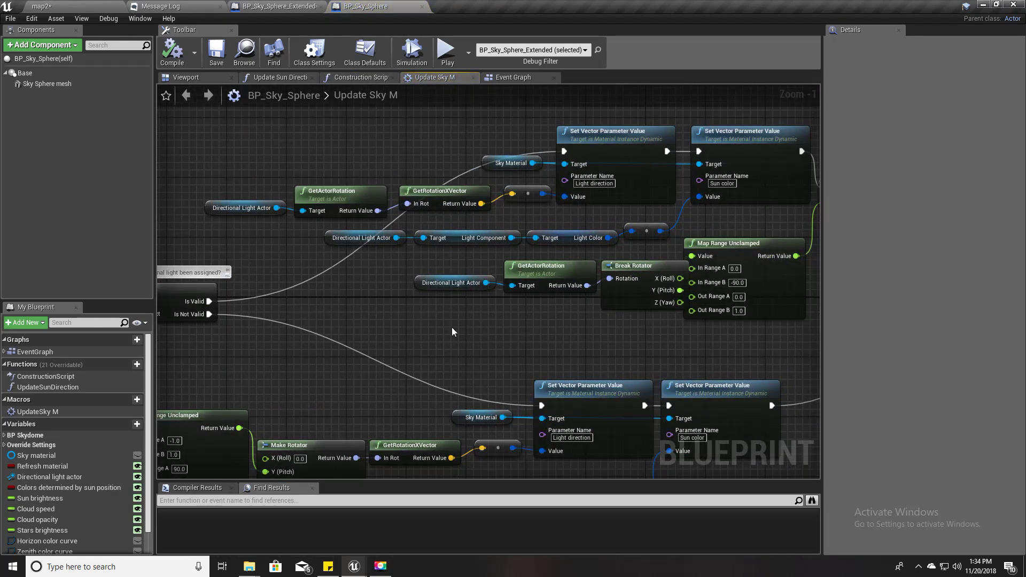
right_click_drag(391, 334, 210, 237)
scroll(210, 237, "down", 2)
right_click_drag(671, 236, 524, 325)
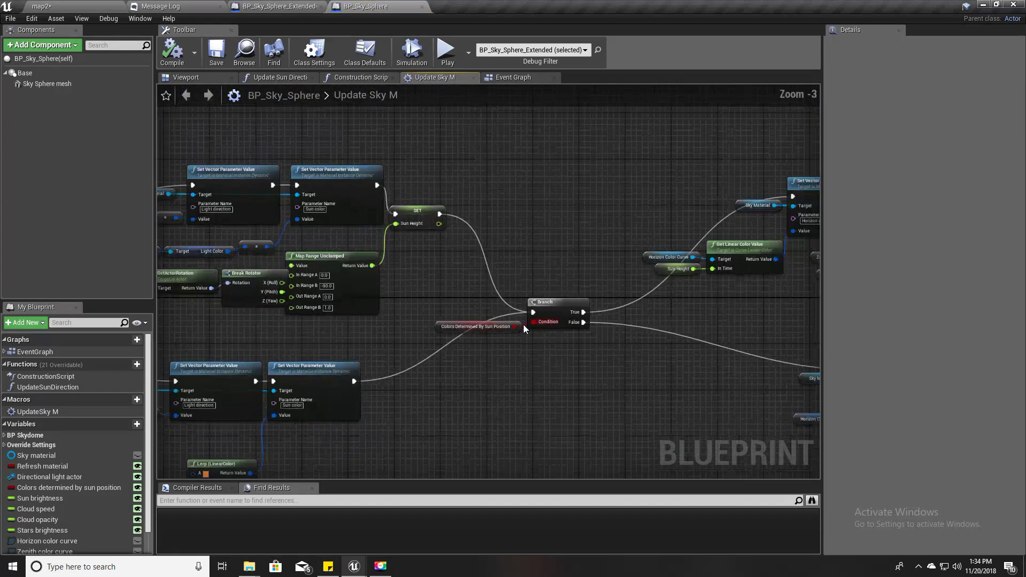
scroll(524, 329, "down", 2)
right_click_drag(315, 323, 518, 297)
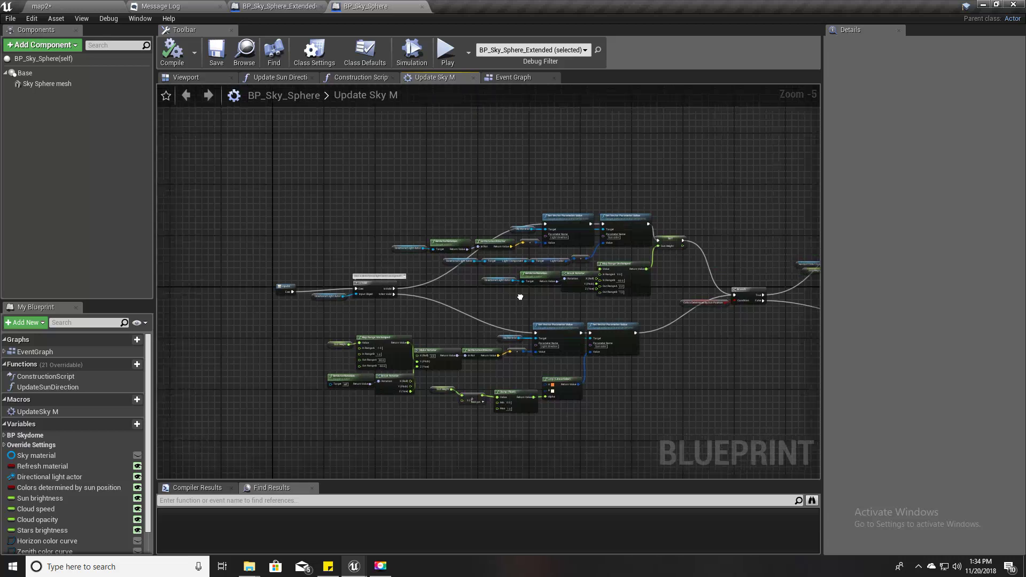
- Find the Create Dynamic Material Instance node by searching for "dynamic materi" and locate its source material among the project assets
left_click(309, 505)
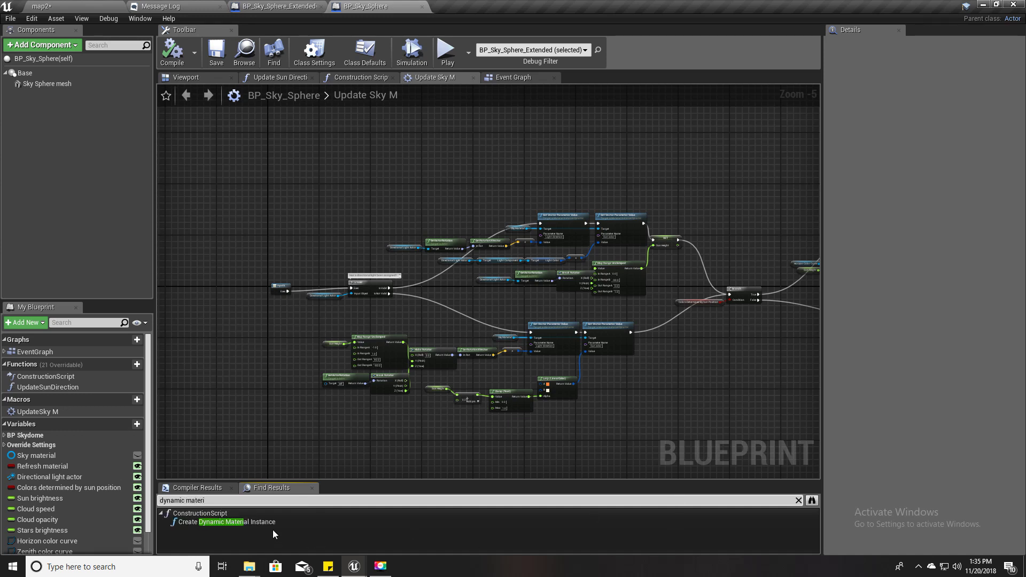
left_click(259, 526)
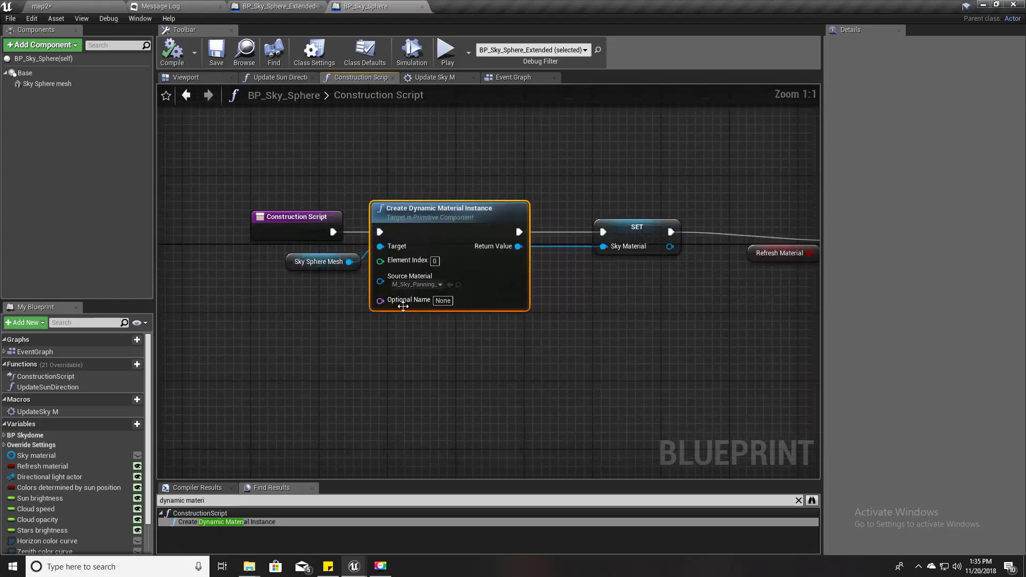
left_click(418, 285)
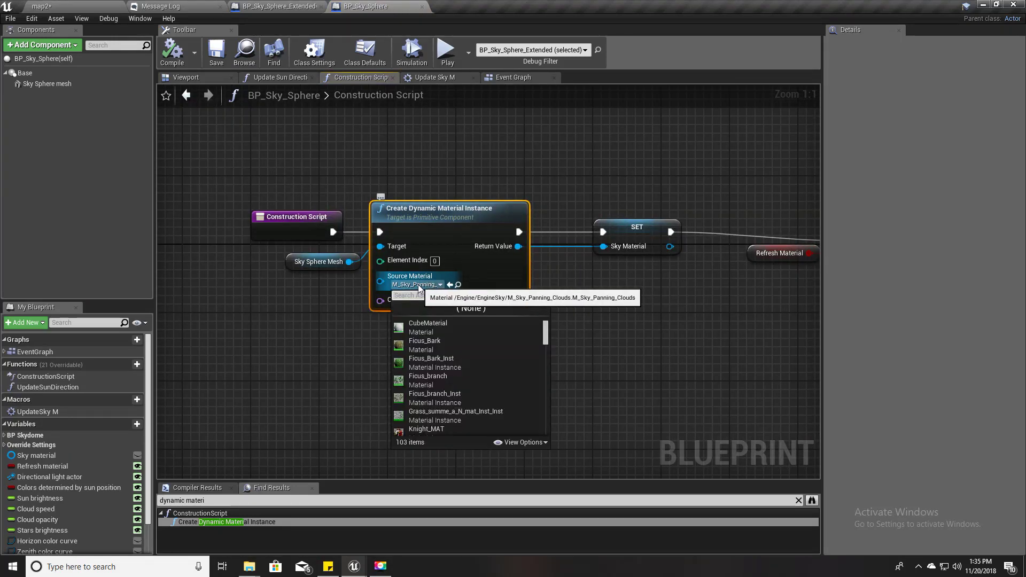
left_click(643, 331)
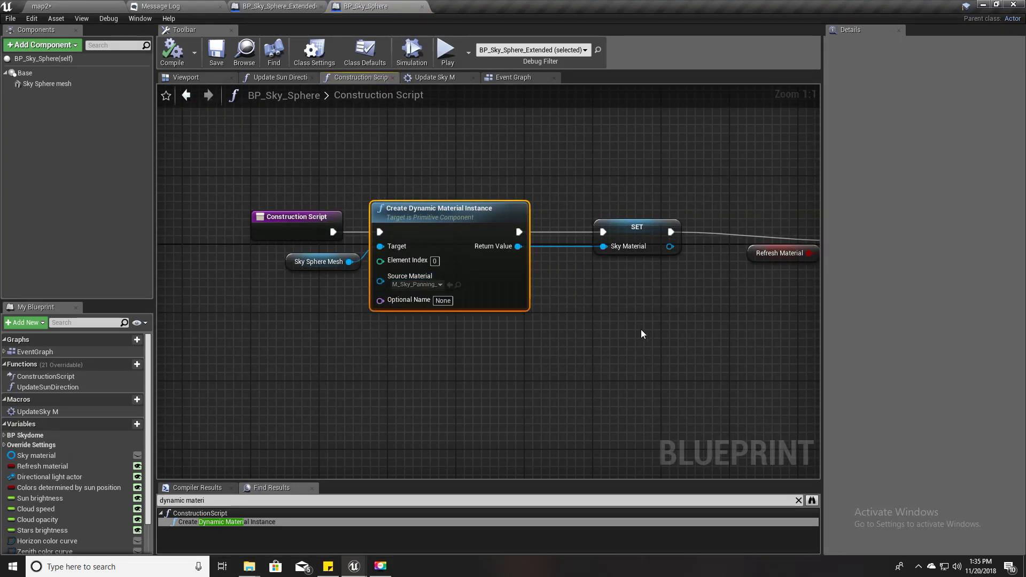
left_click(458, 286)
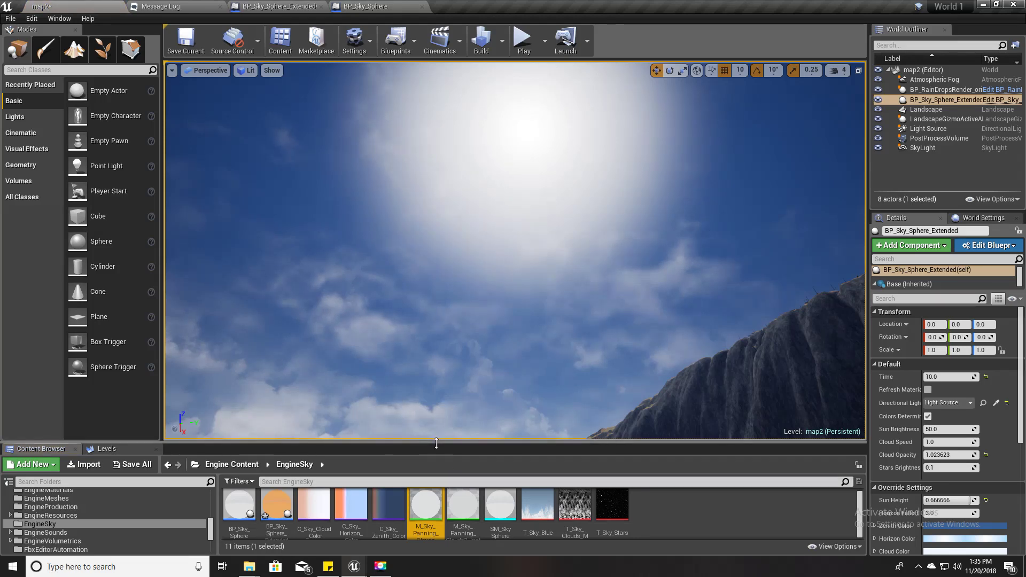
- Enlarge the asset area and duplicate the M_Sky_Panning_Clouds material as M_Sky_Panning_Clouds_WithMoon
left_click_drag(435, 443, 433, 353)
left_click(425, 412)
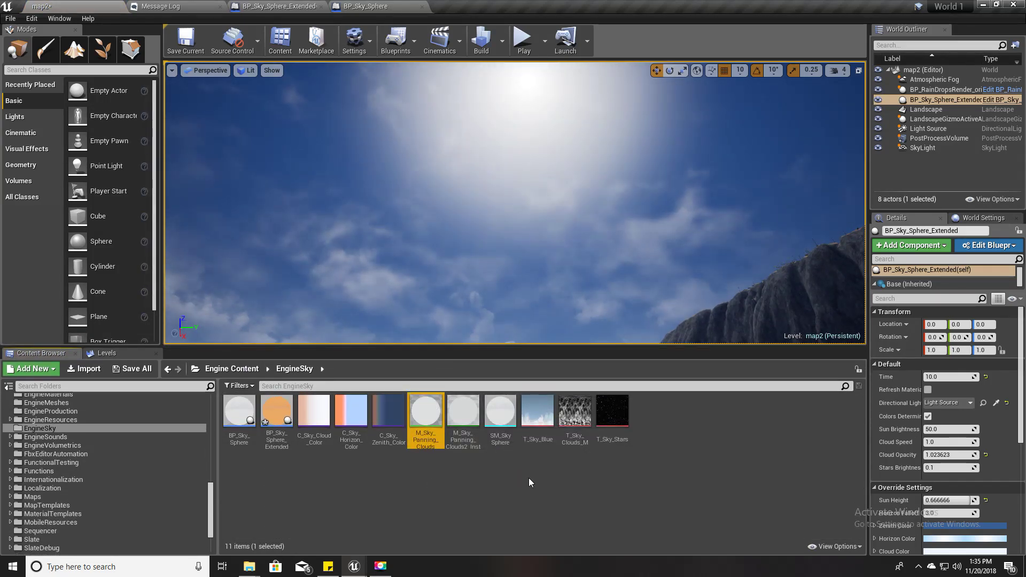
key("ctrl+w")
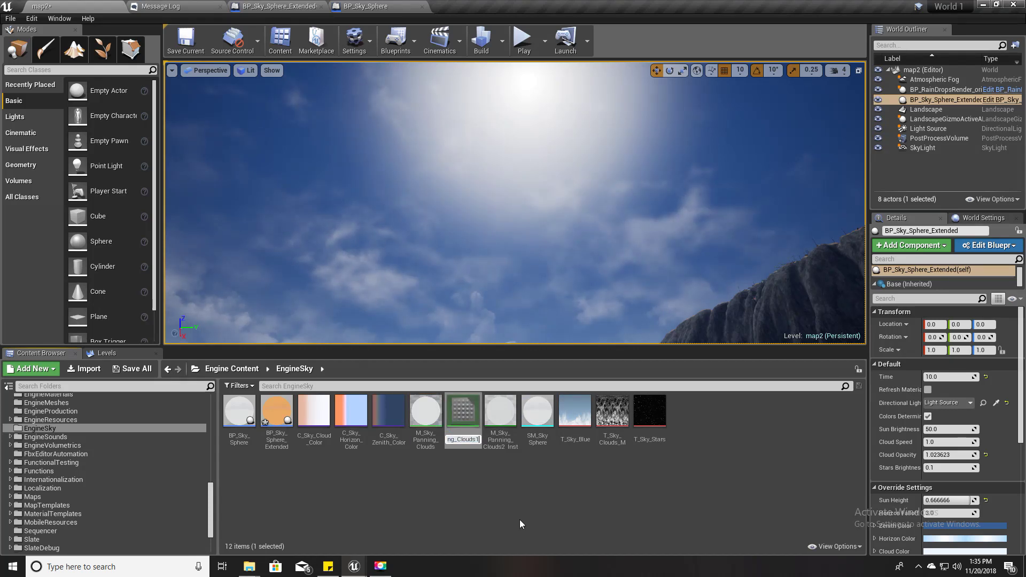
key("BackSpace")
type("_WithMoo")
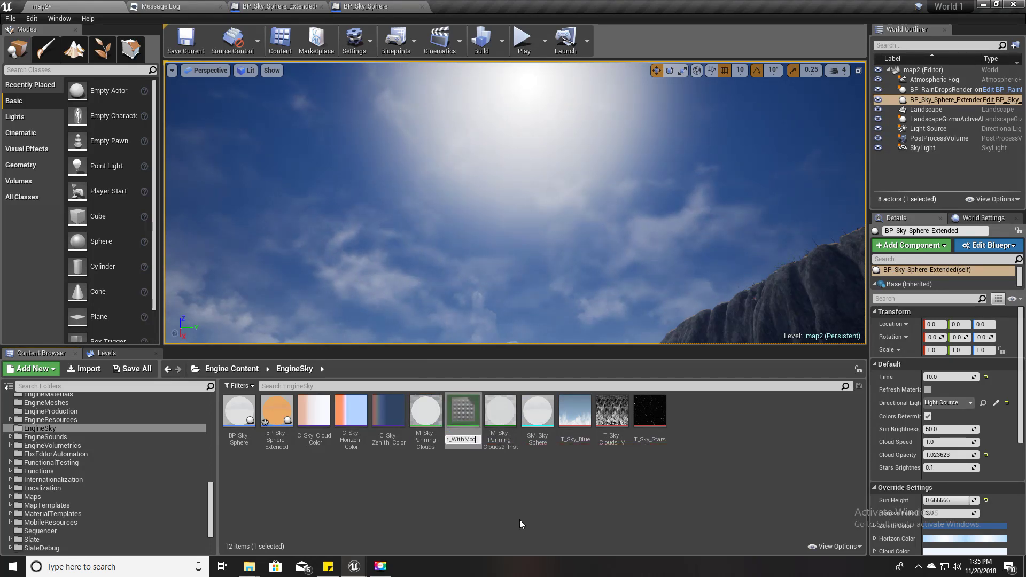
key("Return")
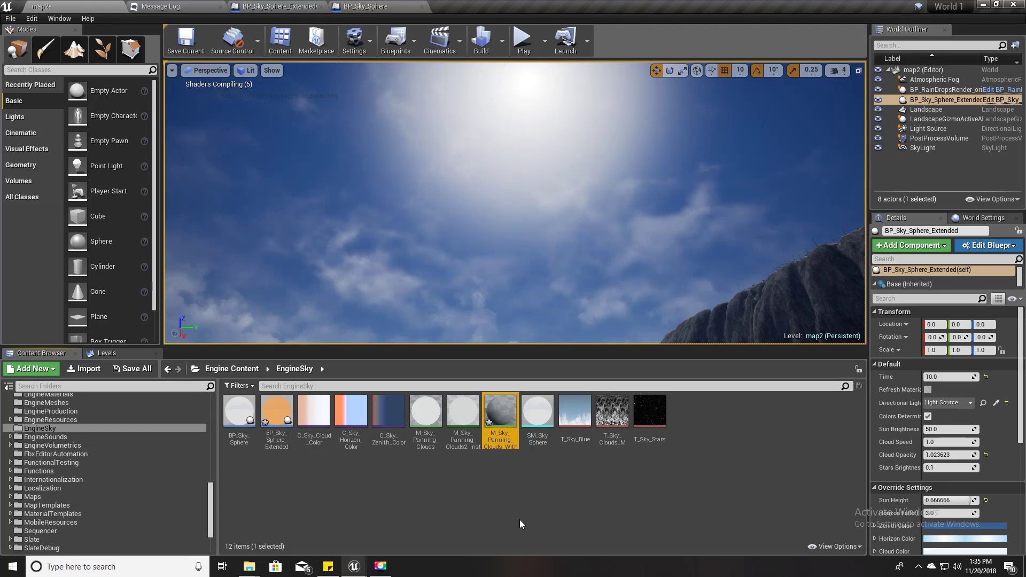
left_click(515, 498)
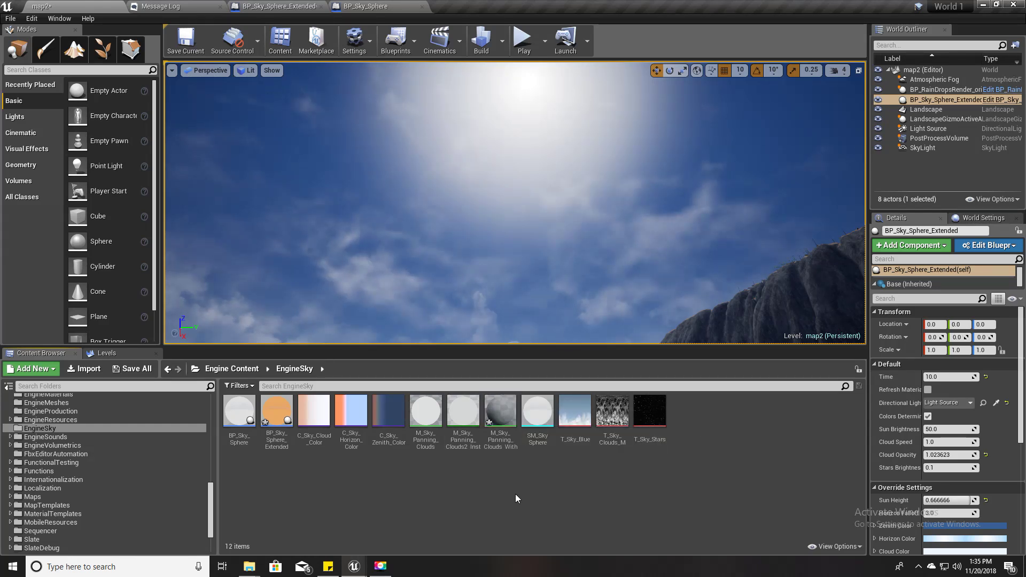
left_click(426, 412)
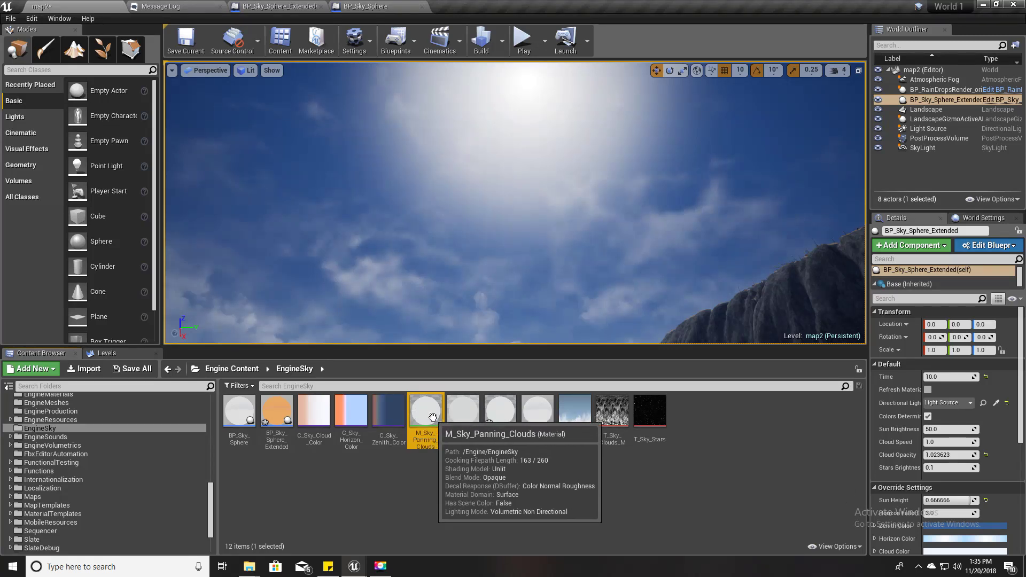
left_click(500, 413)
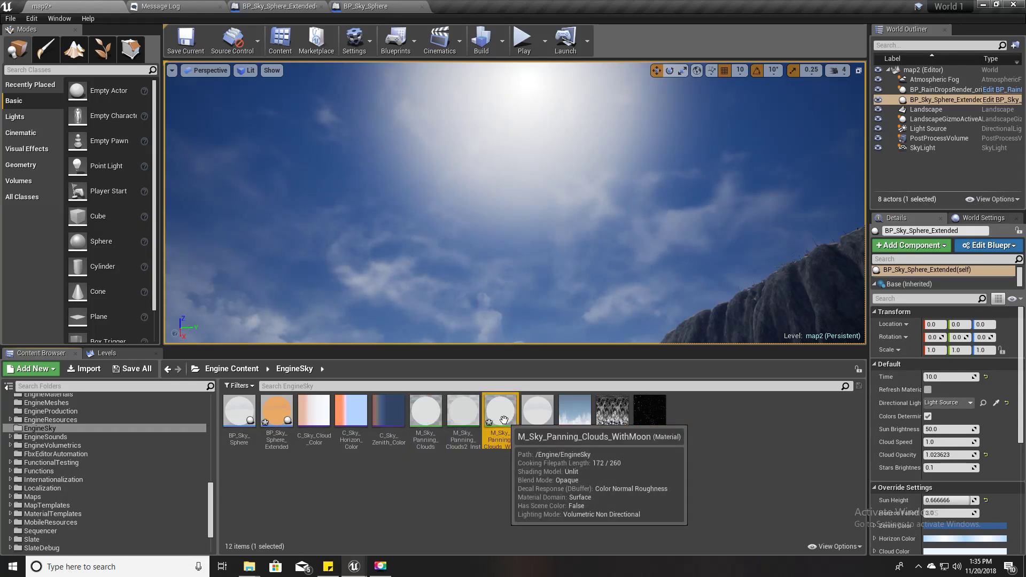
left_click_drag(504, 420, 361, 4)
left_click(68, 5)
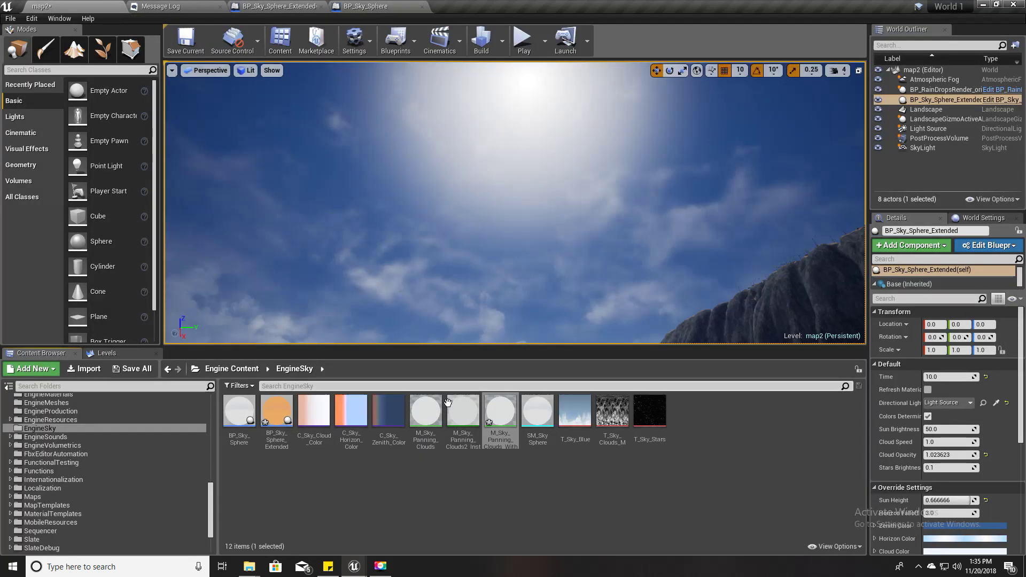
- Create a material instance from M_Sky_Panning_Clouds_WithMoon in the EngineSky folder, keeping its default name
right_click(502, 417)
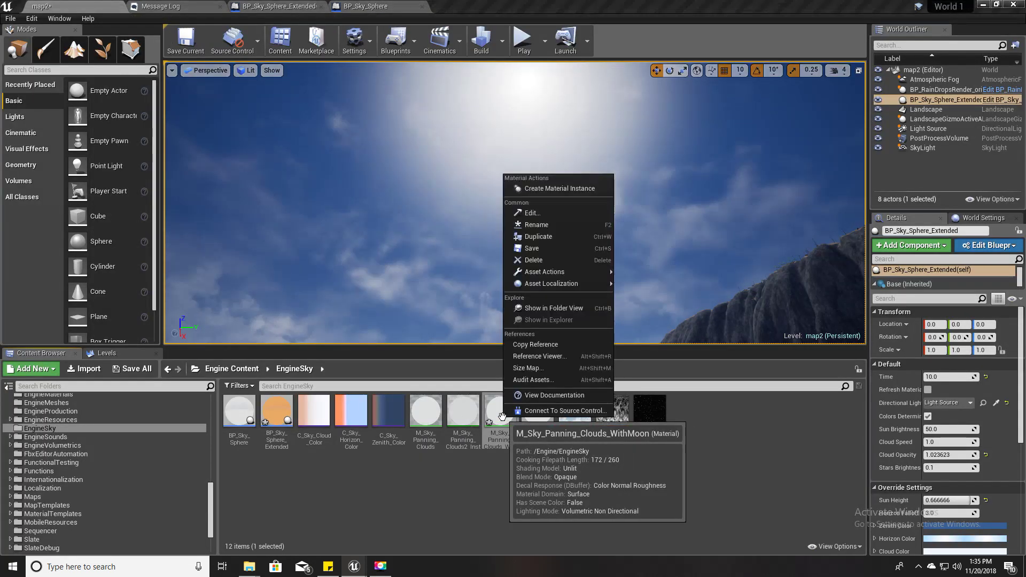
left_click(584, 188)
key("Return")
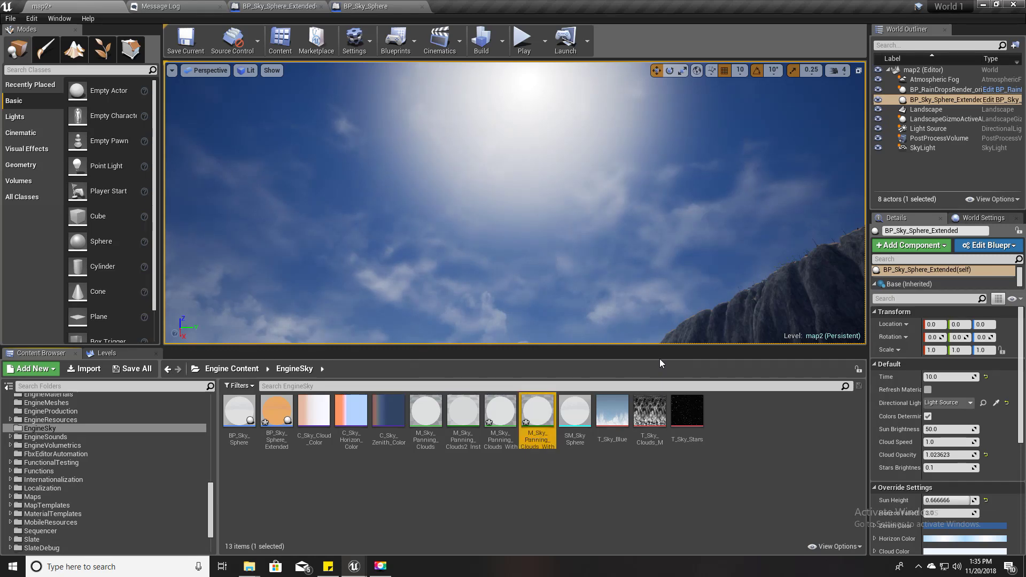
- Assign M_Sky_Panning_Clouds_WithMoon_Inst as the Source Material of BP_Sky_Sphere's Create Dynamic Material Instance node and compile the blueprint
left_click_drag(537, 411, 419, 286)
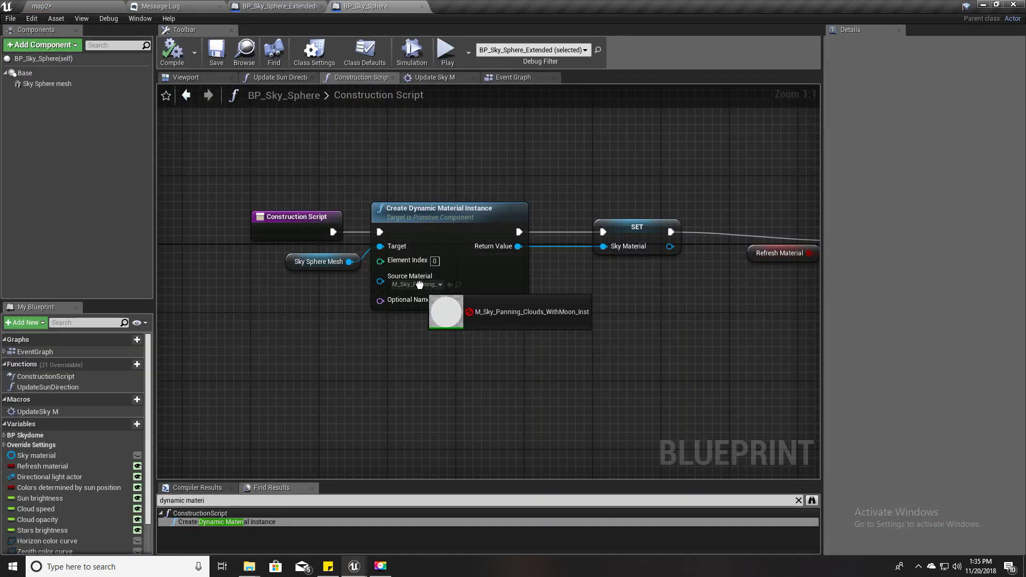
left_click(419, 286)
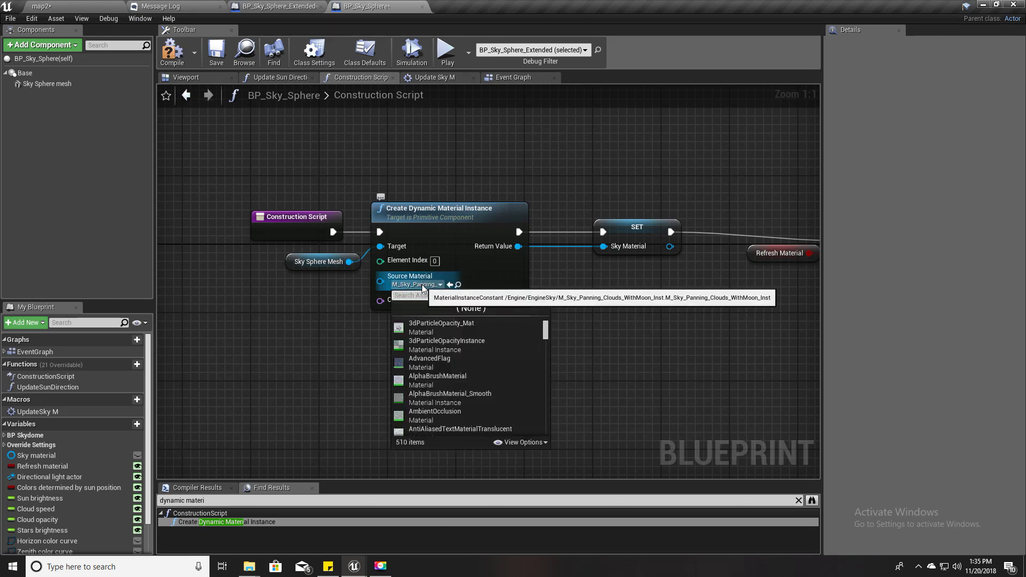
left_click(536, 287)
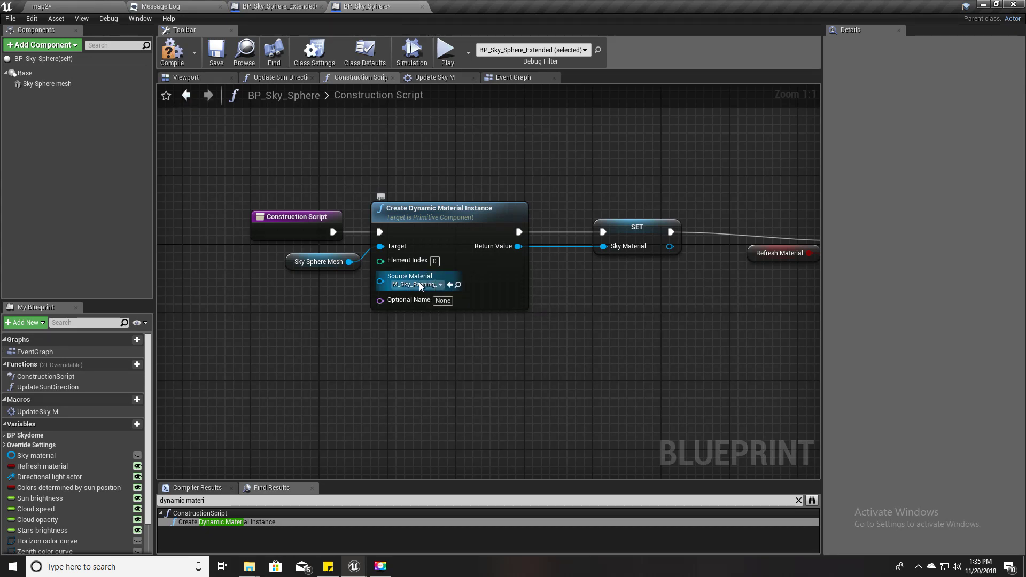
left_click(172, 50)
- Open M_Sky_Panning_Clouds_WithMoon_Inst and its parent material M_Sky_Panning_Clouds_WithMoon for editing
left_click(62, 6)
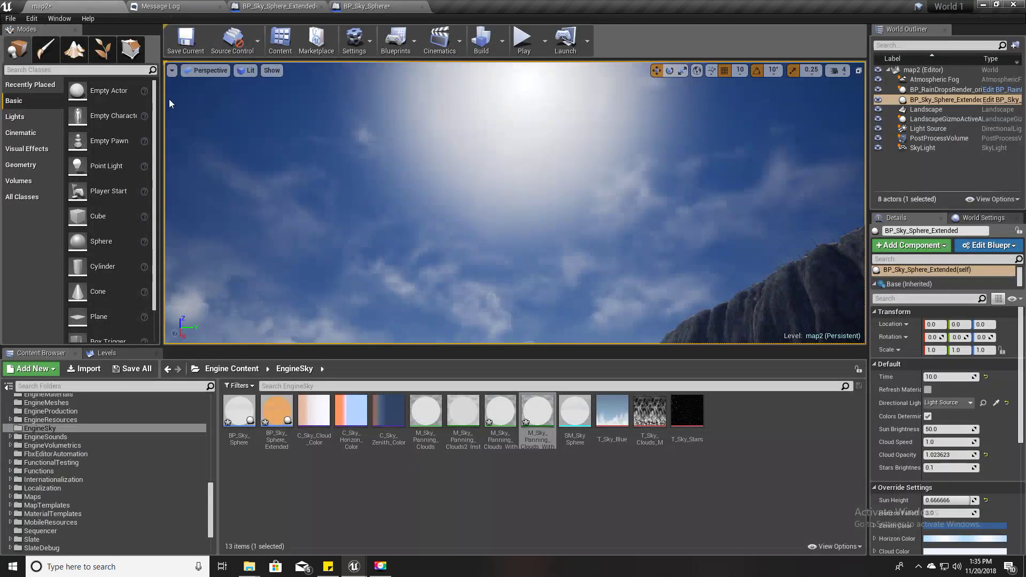
double_click(530, 411)
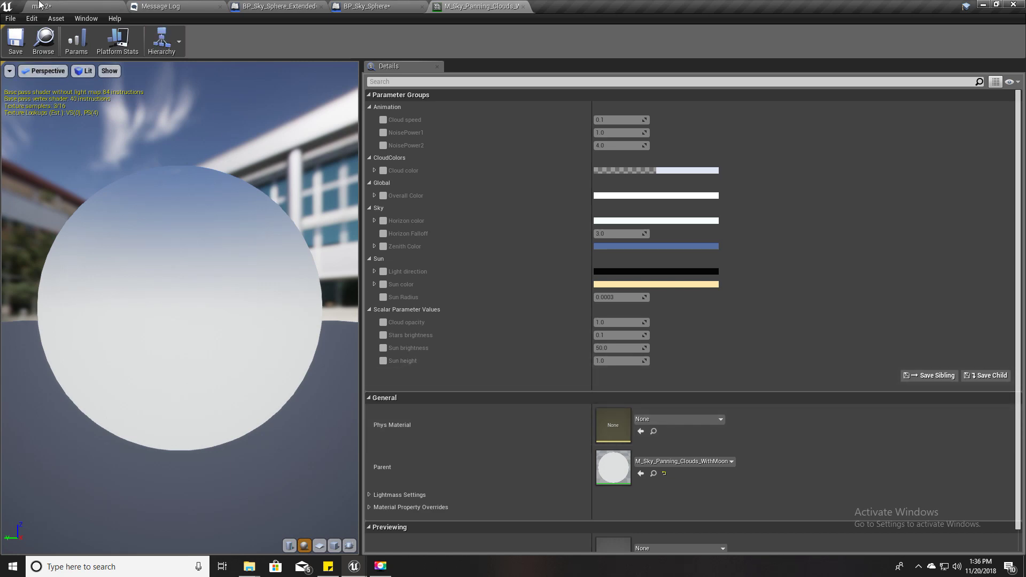
left_click(41, 4)
double_click(506, 412)
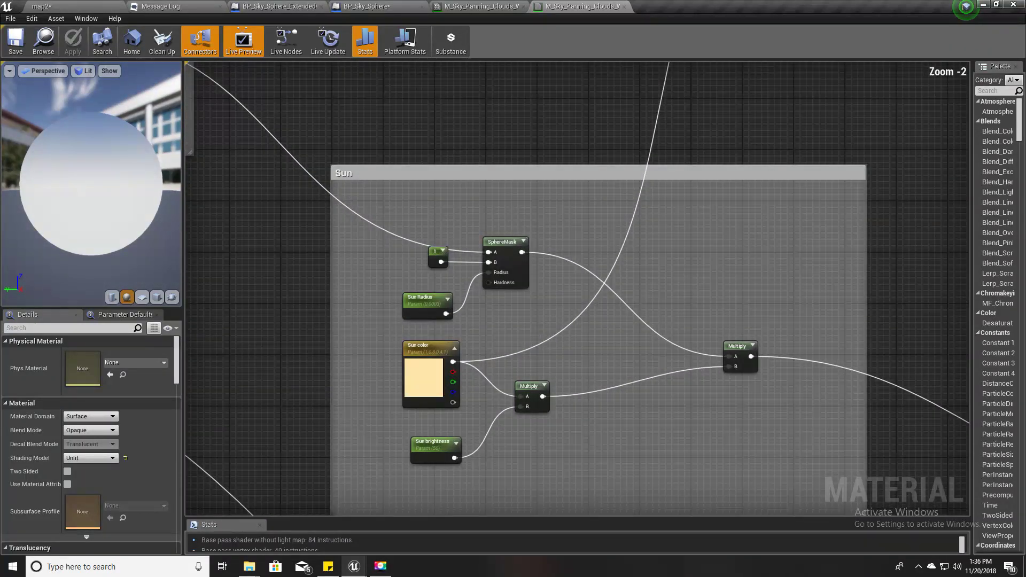
- Move the SkyColors comment group well down in the material graph to free space beneath the Sun group
scroll(469, 265, "down", 1)
right_click_drag(396, 224, 394, 156)
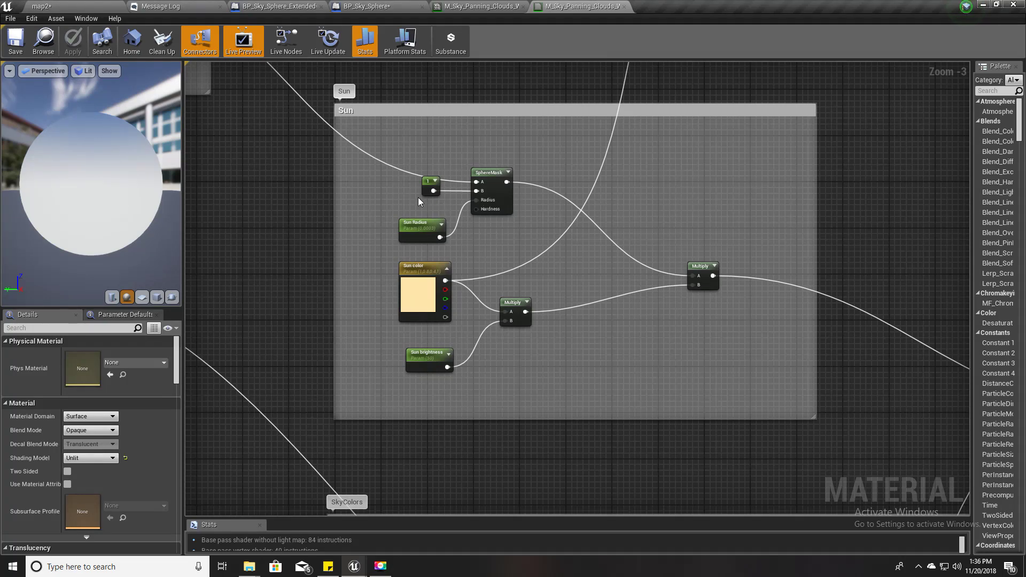
mouse_move(102, 200)
left_mouse_down()
mouse_move(106, 81)
mouse_move(107, 198)
left_mouse_up()
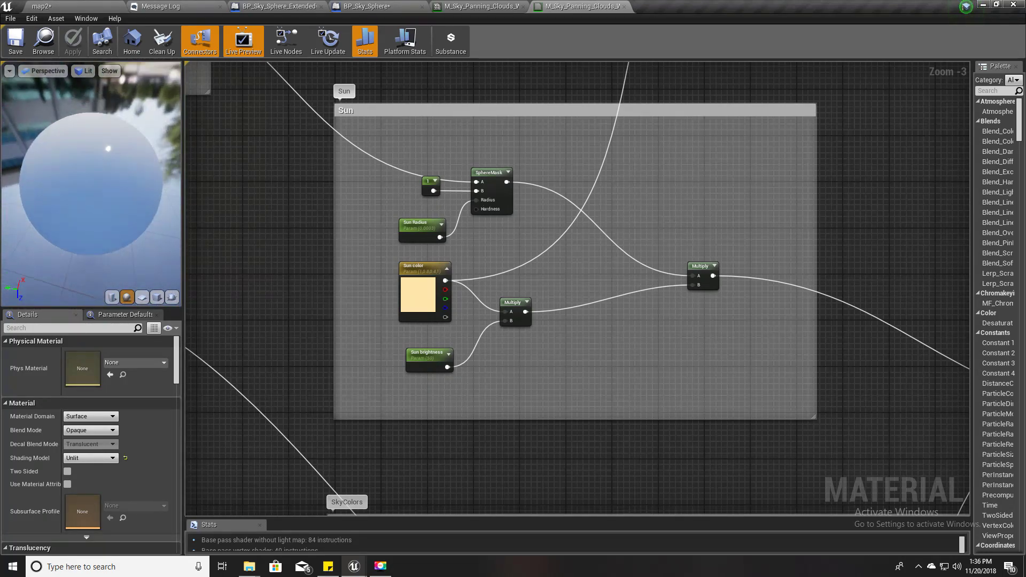
scroll(478, 417, "down", 5)
scroll(506, 412, "up", 2)
right_click_drag(506, 412, 446, 198)
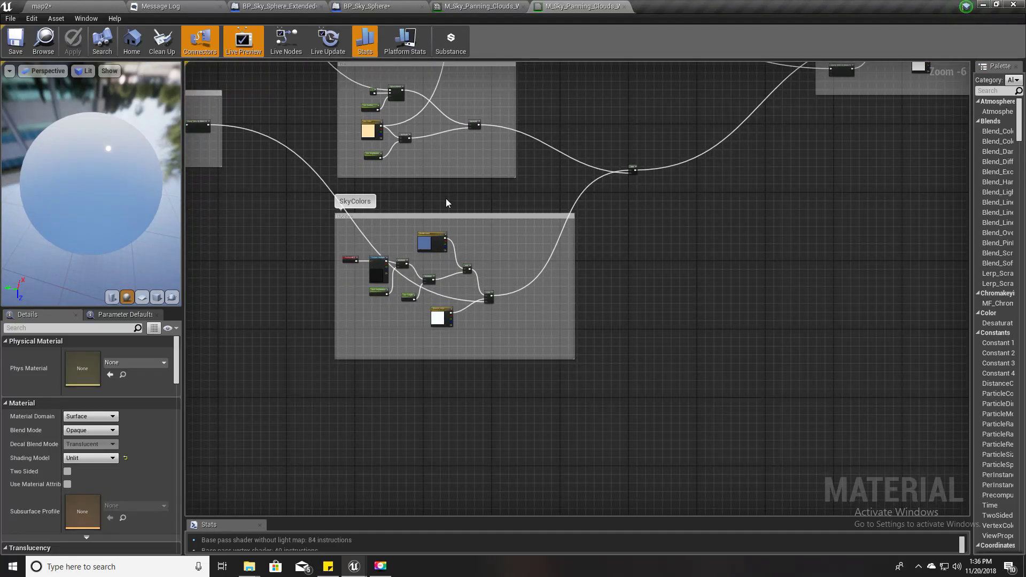
left_click_drag(443, 215, 434, 384)
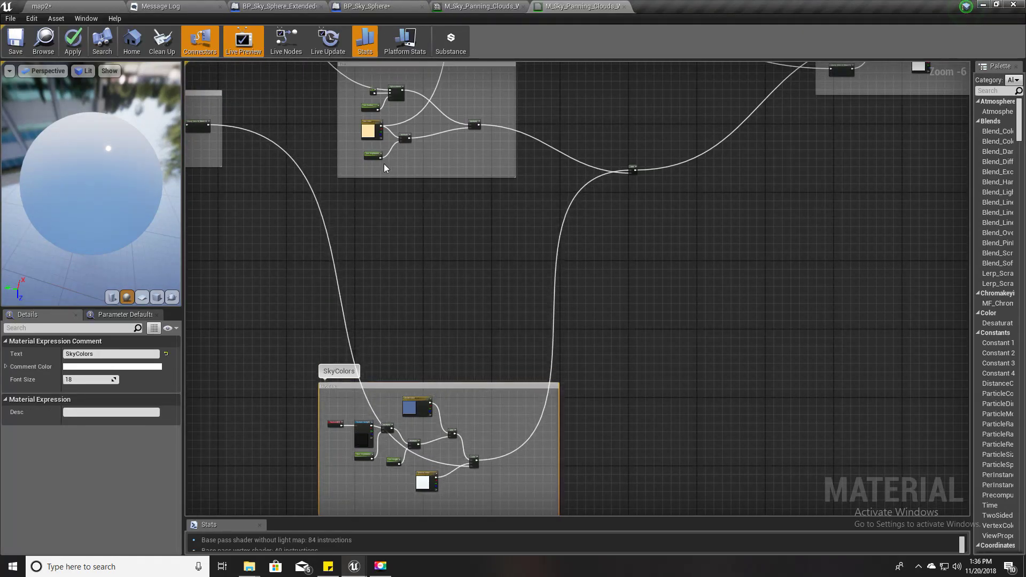
- Add a SkyboxImage node in the free space beneath the Sun group
right_click_drag(437, 156, 446, 264)
scroll(446, 264, "up", 4)
right_click_drag(422, 332, 442, 321)
scroll(476, 385, "down", 2)
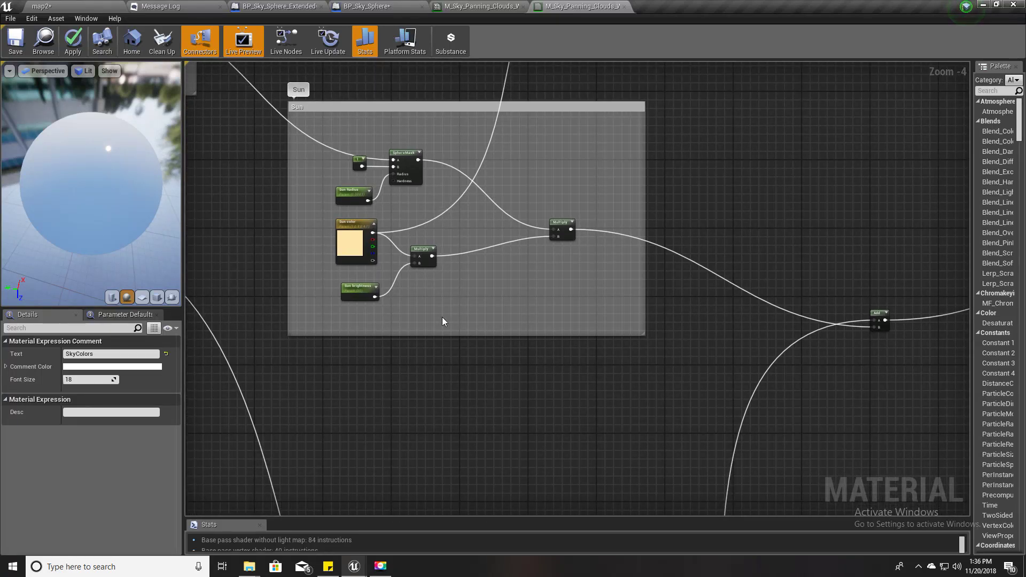
scroll(399, 166, "up", 2)
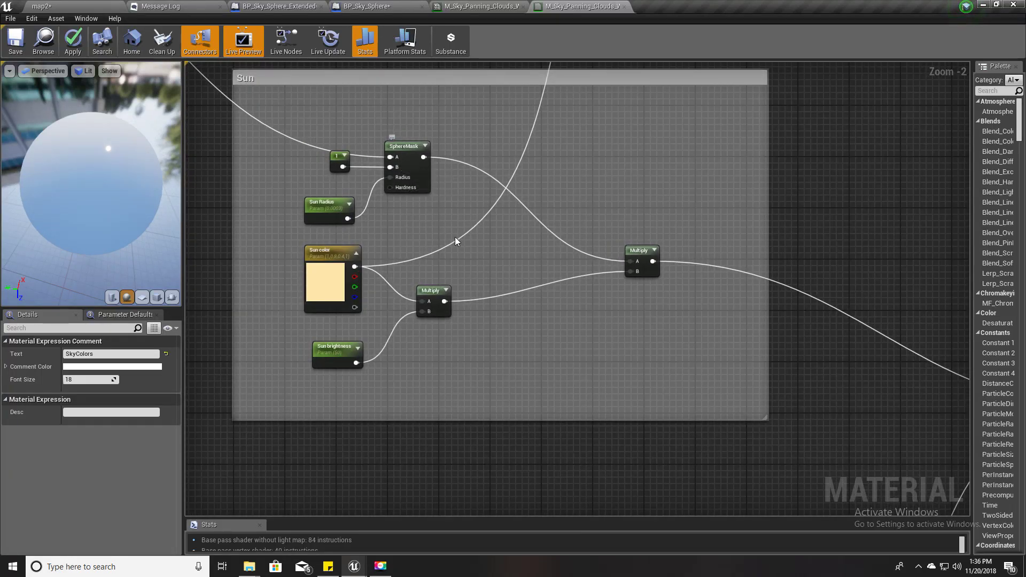
scroll(422, 206, "down", 1)
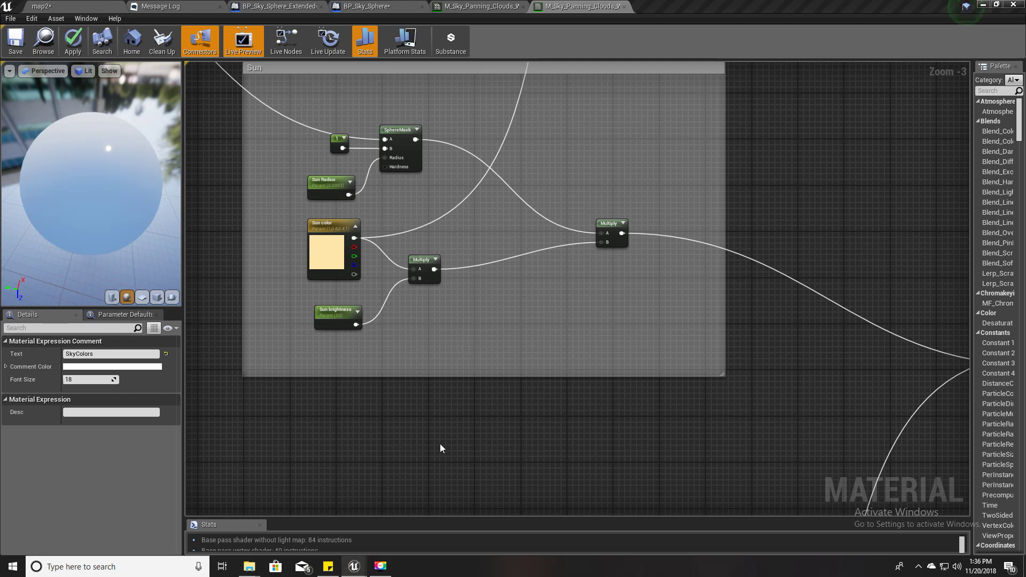
right_click_drag(480, 446, 462, 448)
right_click(461, 448)
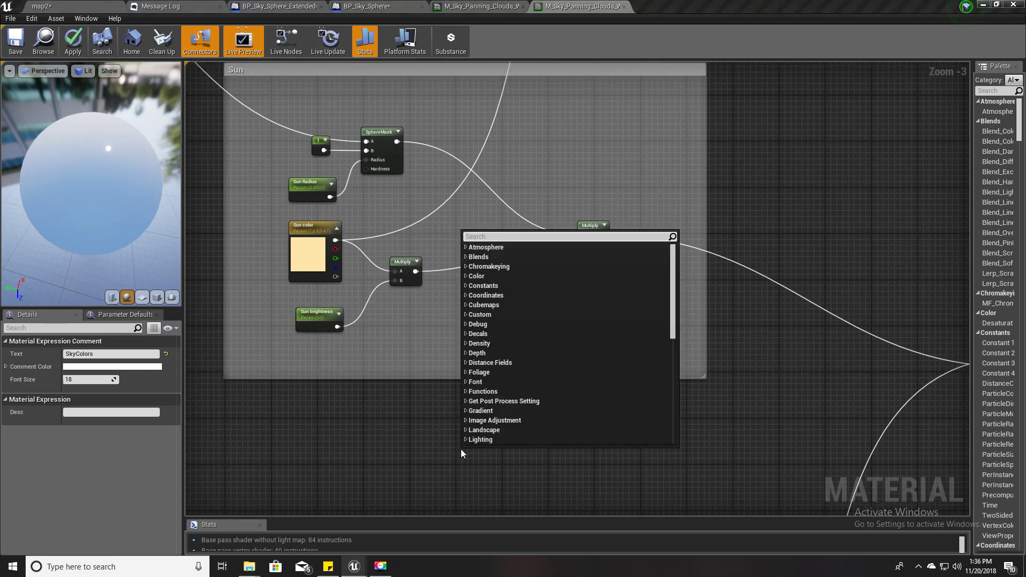
type("skybo")
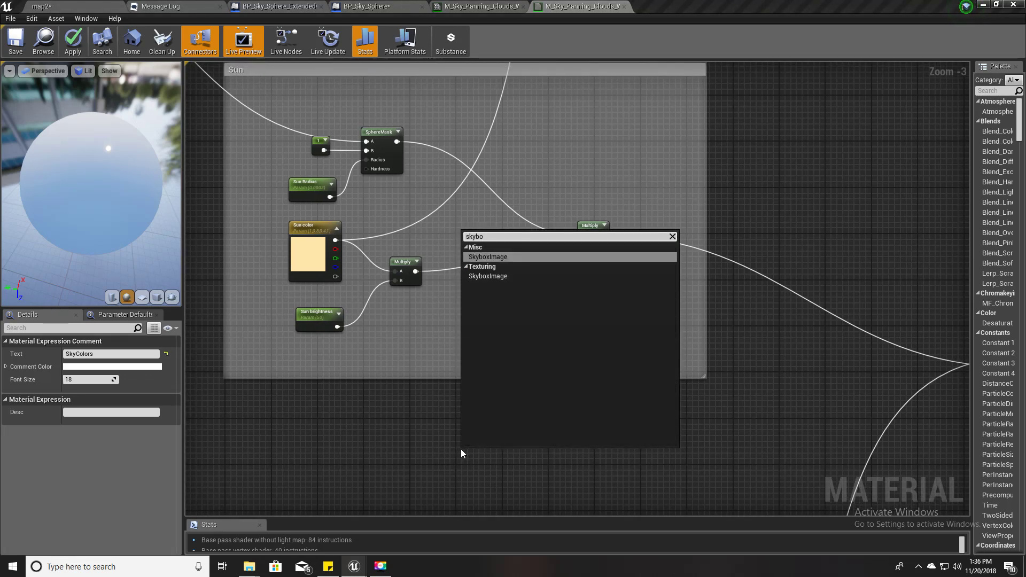
key("Return")
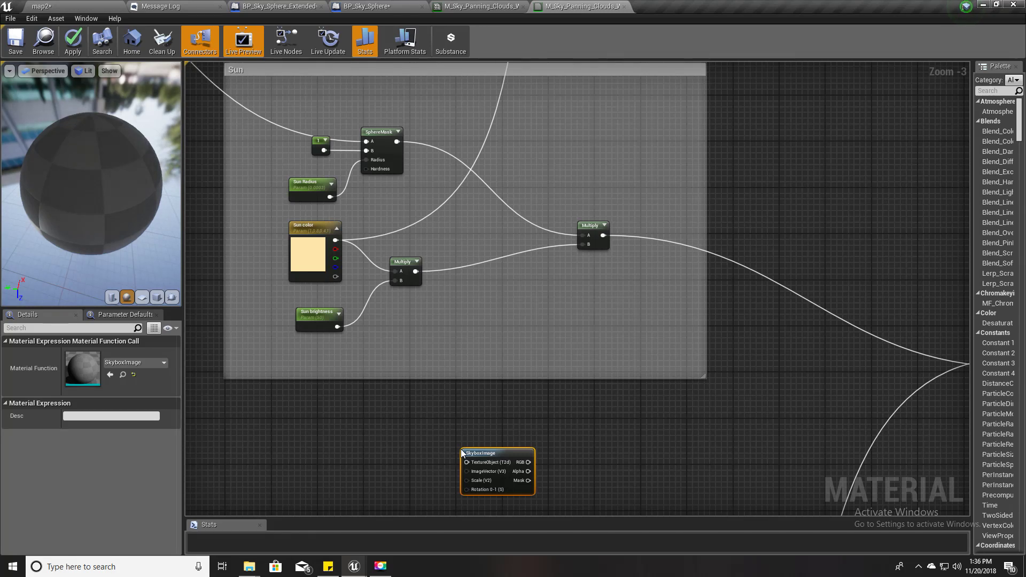
left_click_drag(503, 454, 521, 431)
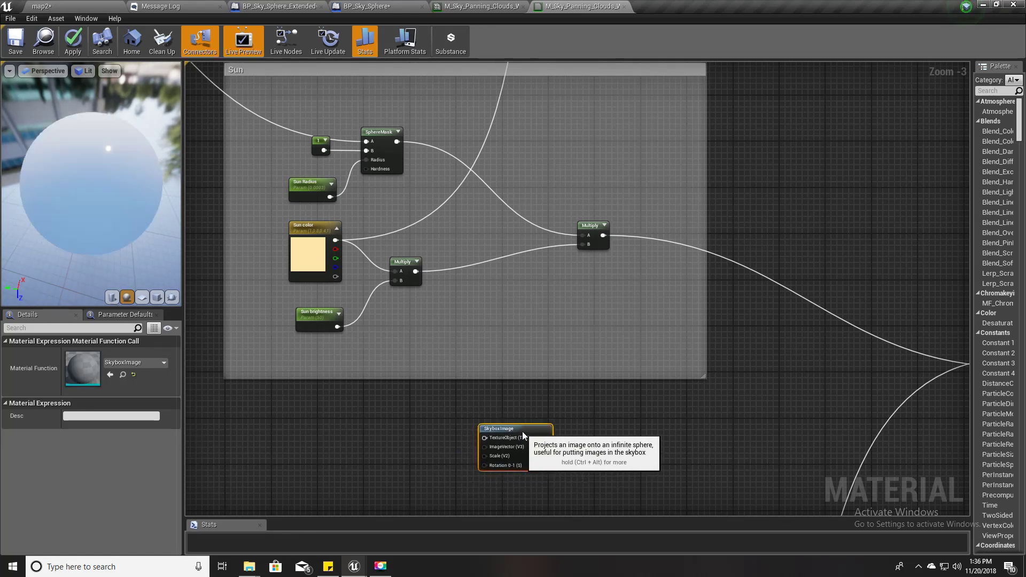
- Promote SkyboxImage's TextureObject input to a parameter named MoonTexture and place its node to the left of SkyboxImage
right_click_drag(517, 428, 488, 409)
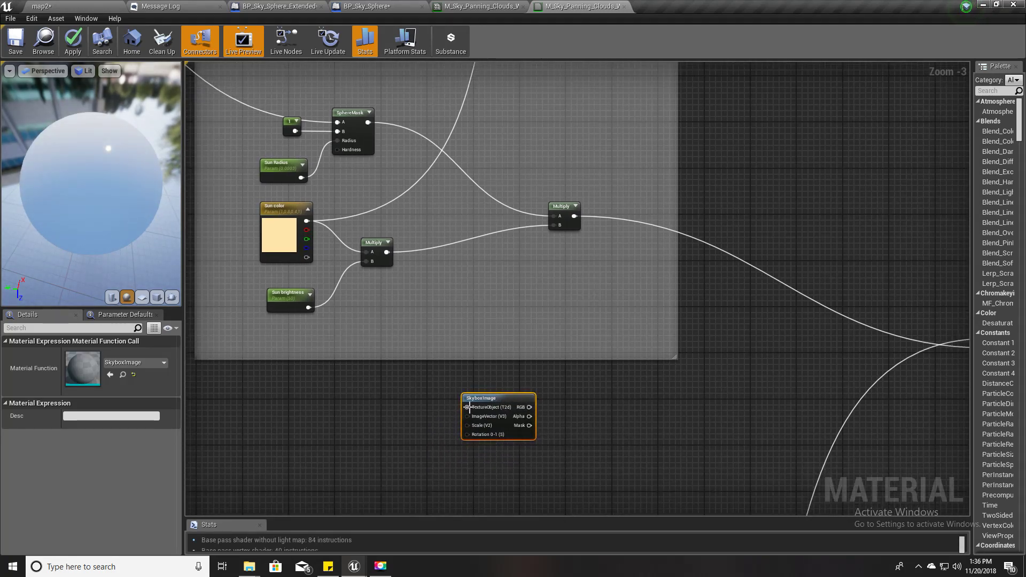
right_click(470, 406)
left_click(492, 241)
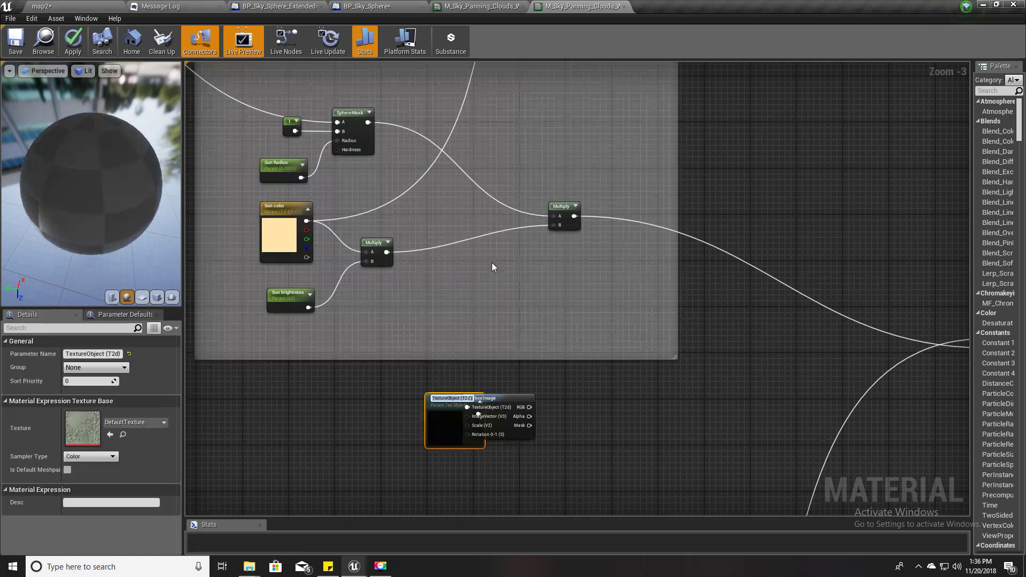
type("M")
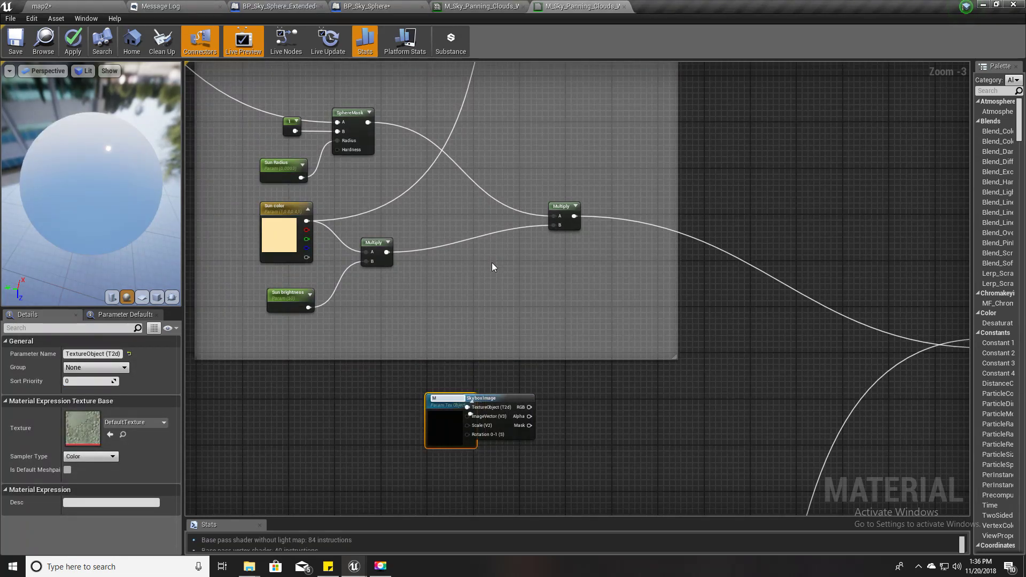
type("oonTexture")
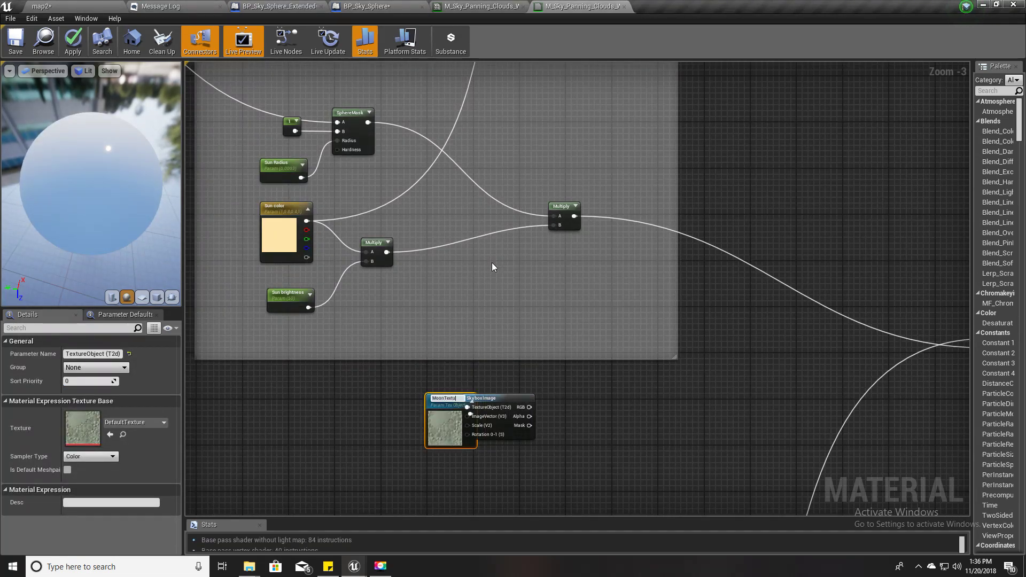
key("Return")
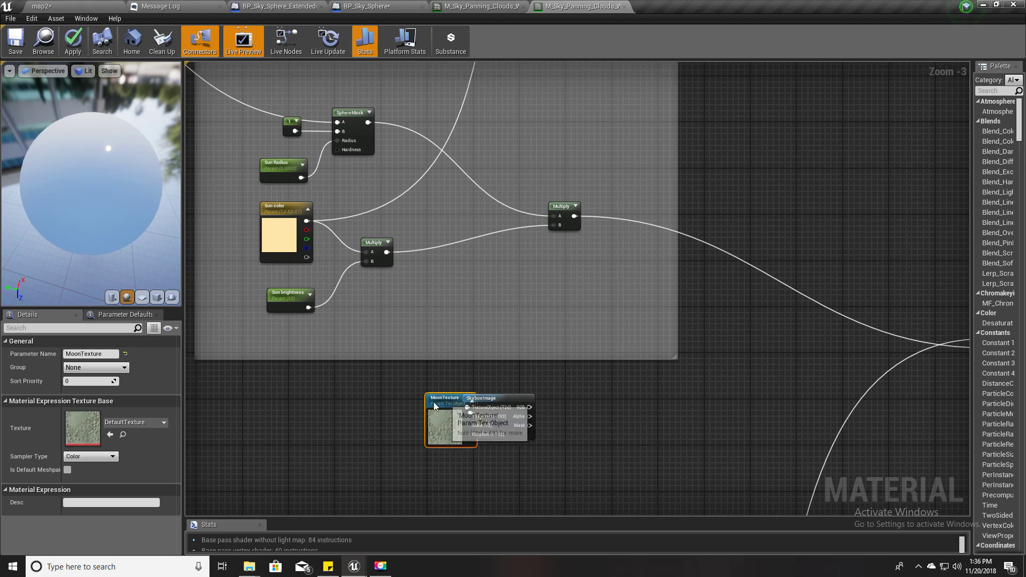
left_click_drag(444, 404, 388, 382)
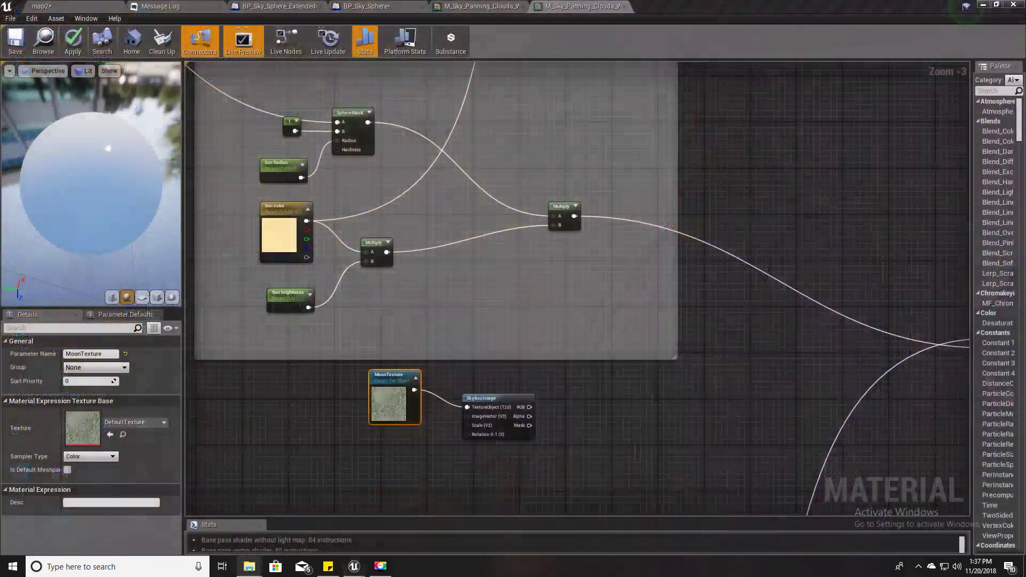
- Check the moon-transparent.png image in File Explorer and import it into the EngineSky content folder
key("super+e")
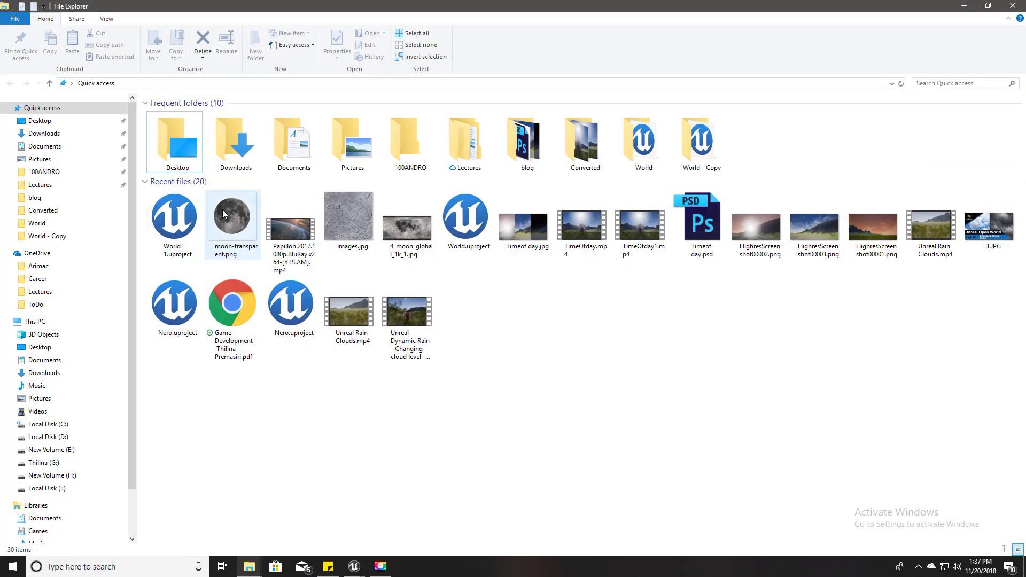
double_click(223, 208)
left_click(1011, 8)
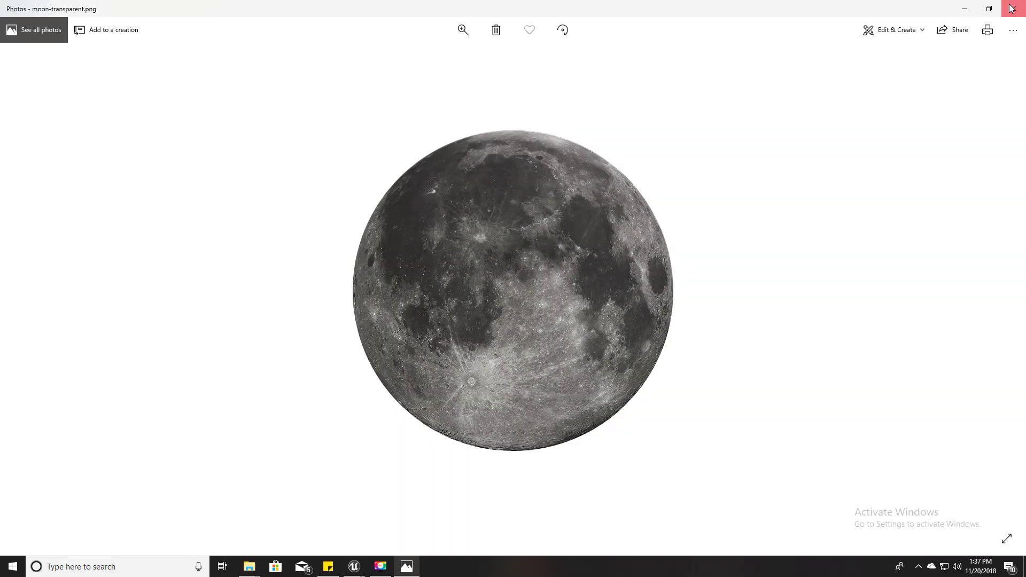
left_click_drag(174, 219, 416, 279)
key("alt+Tab")
key("alt+Tab")
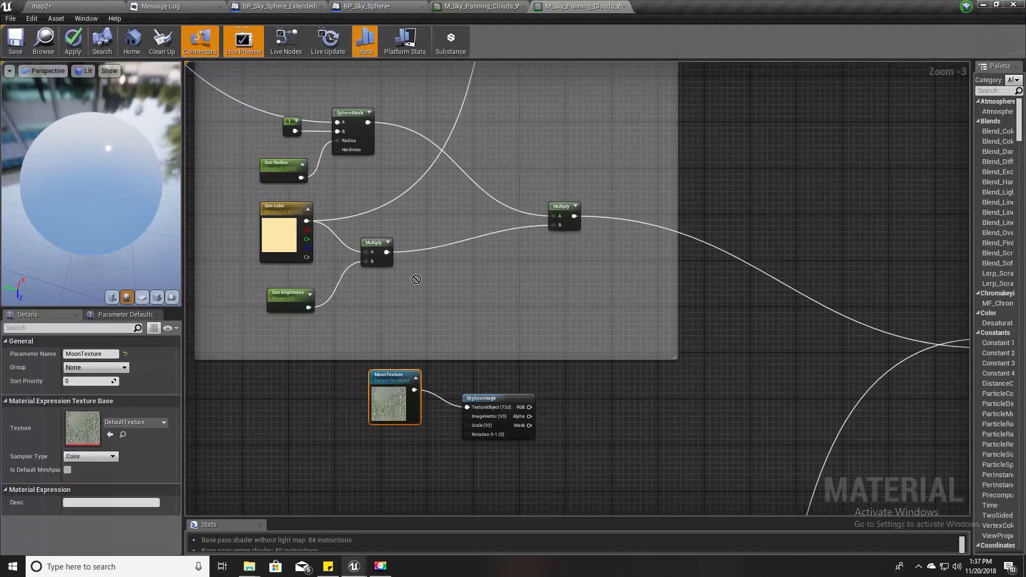
left_click_drag(83, 2, 744, 444)
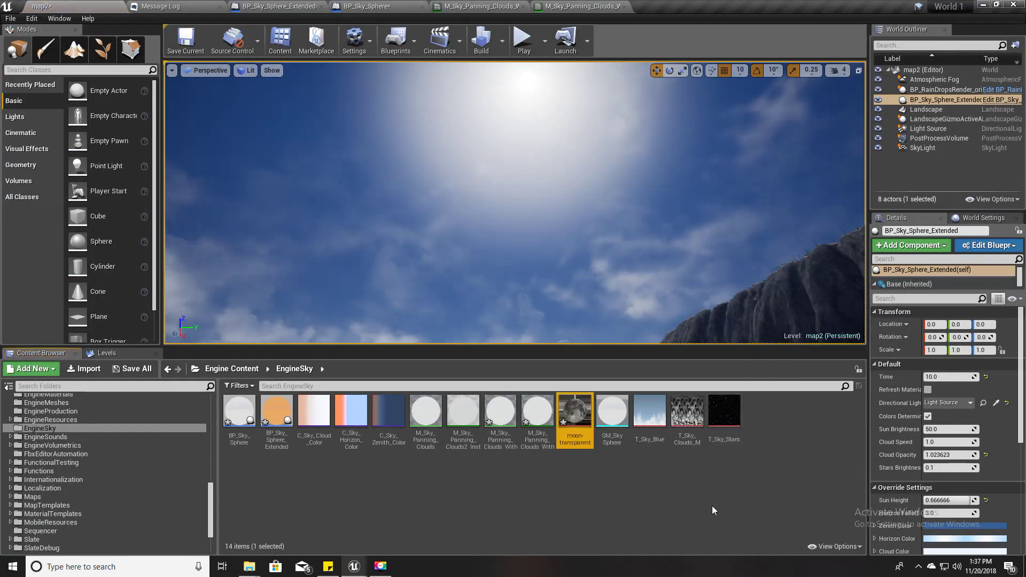
- Assign the imported moon-transparent texture from the EngineSky folder to the MoonTexture parameter in the M_Sky_Panning_Clouds_WithMoon material
left_click(481, 5)
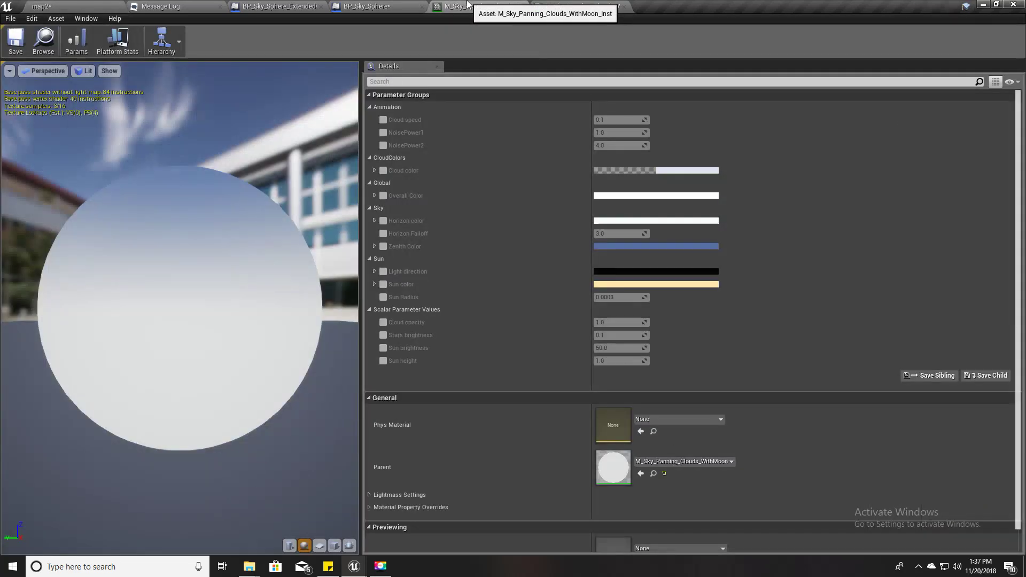
left_click(582, 6)
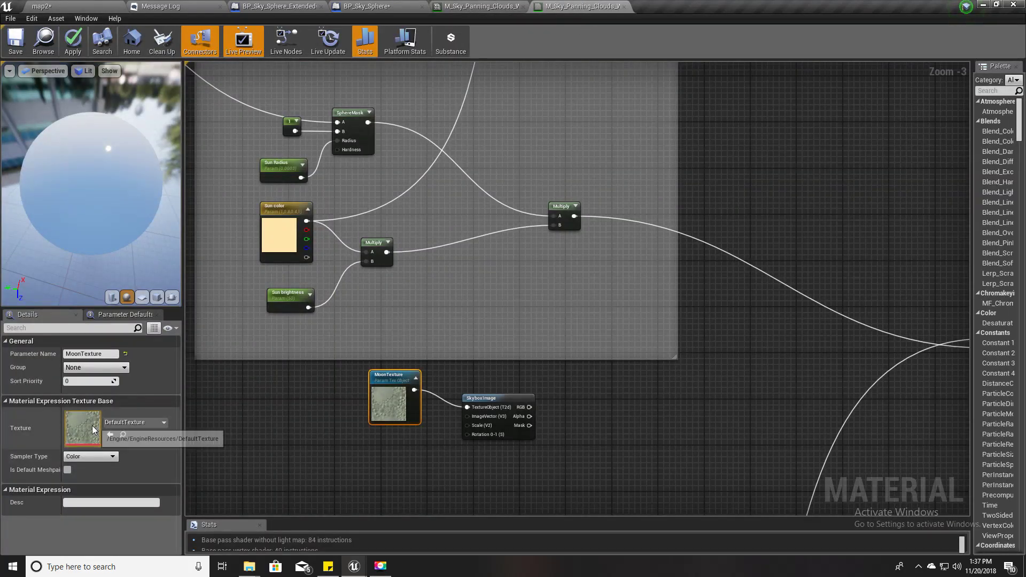
left_click(83, 5)
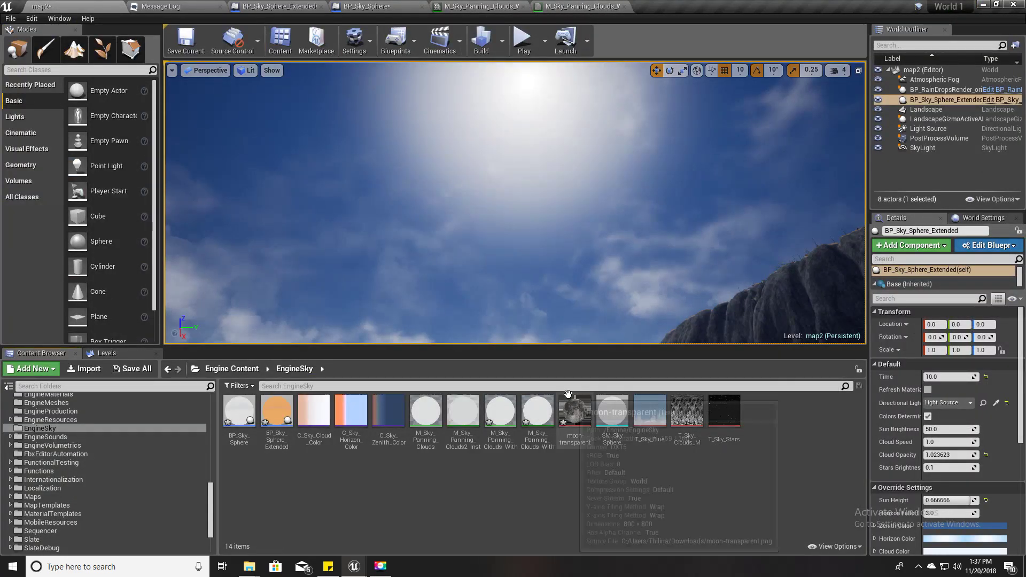
left_click_drag(575, 414, 104, 425)
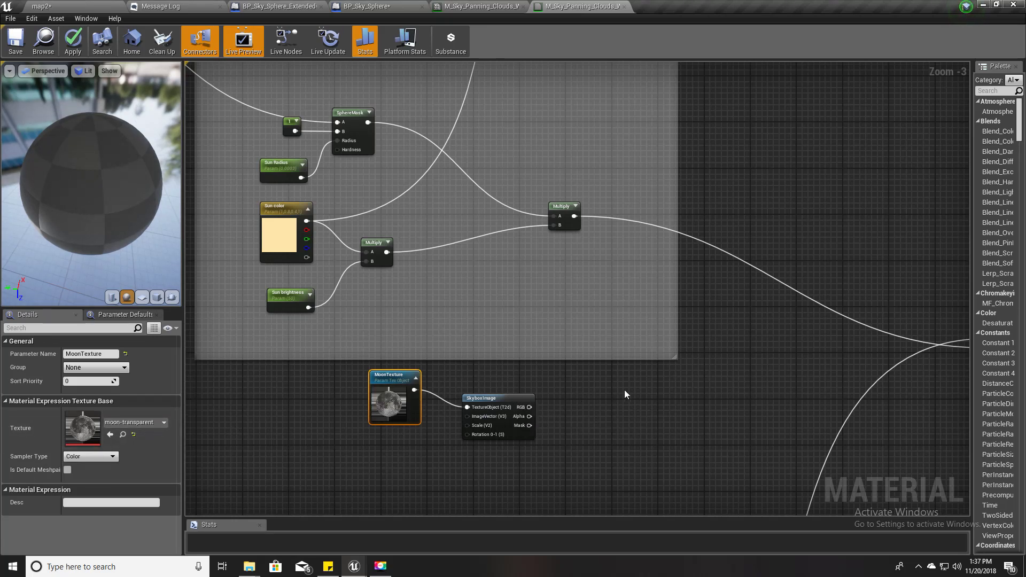
- Promote SkyboxImage's Scale input to a parameter named Moon Scale and place its node directly below MoonTexture
right_click_drag(624, 390, 605, 420)
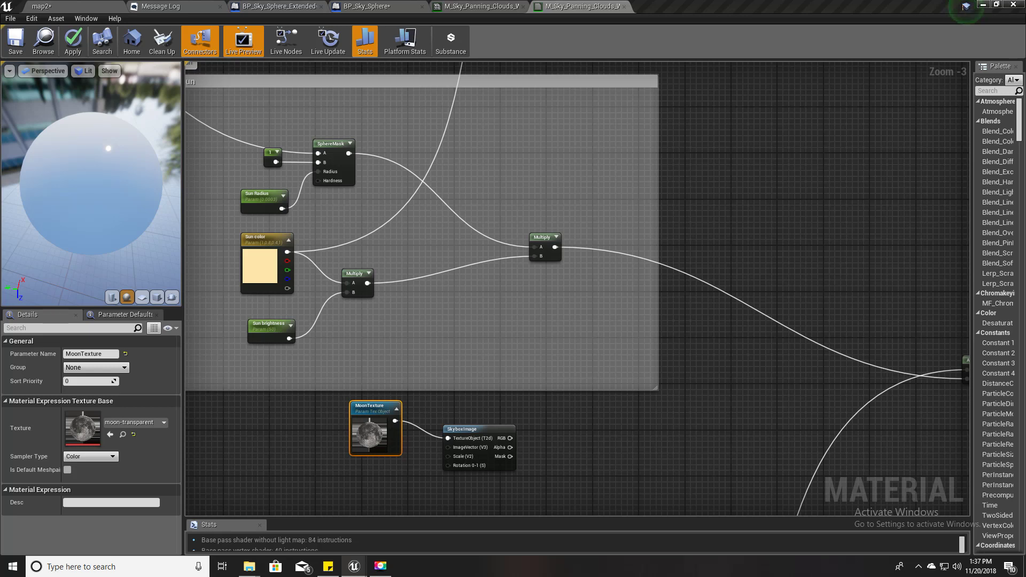
right_click(458, 457)
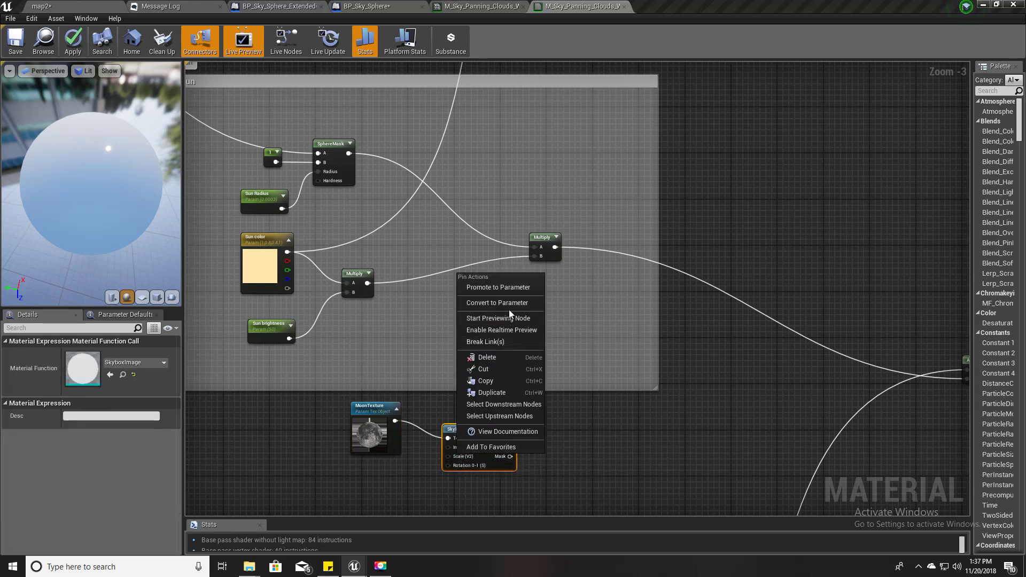
left_click(505, 289)
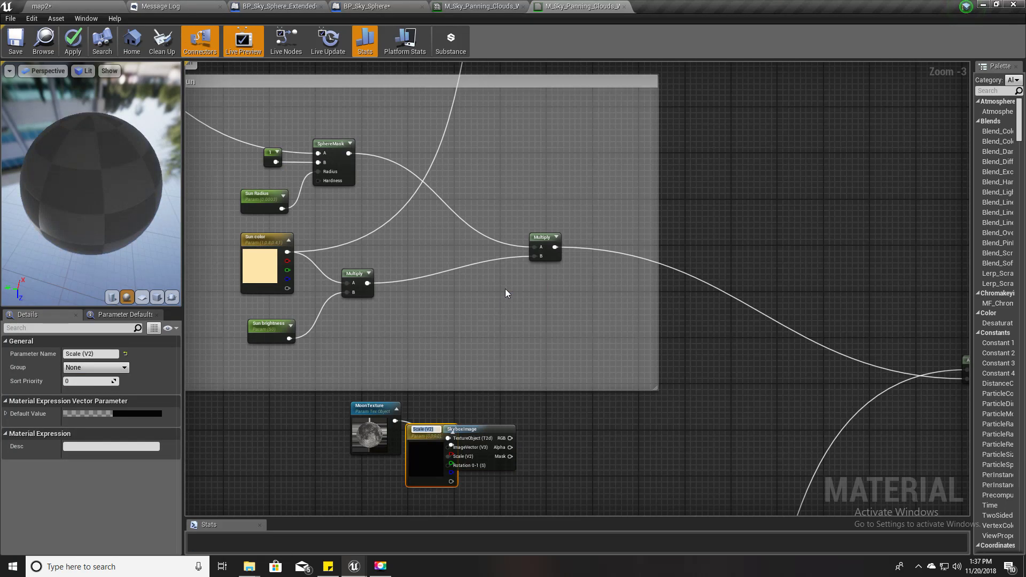
type("Moon S")
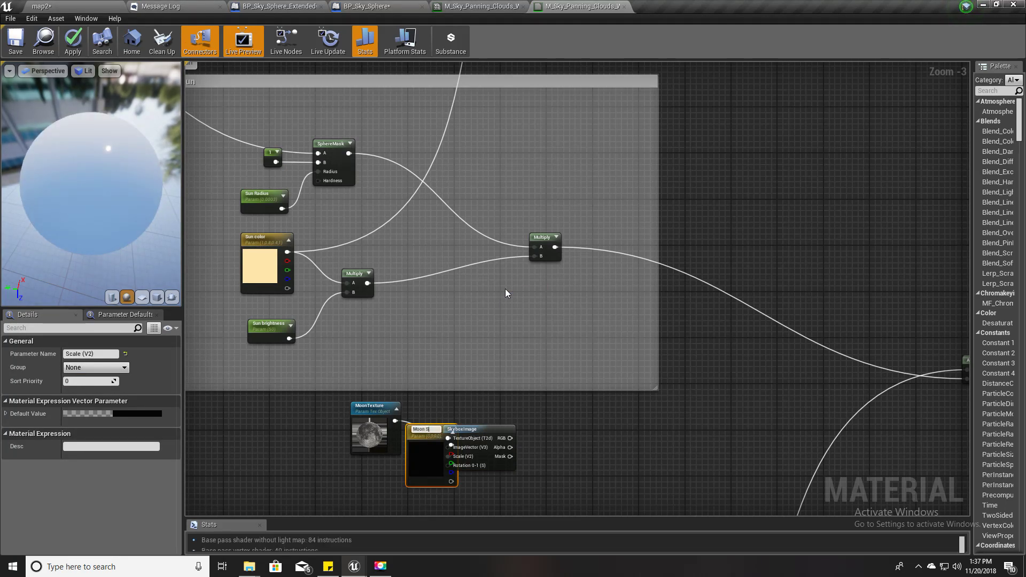
type("cale")
key("Return")
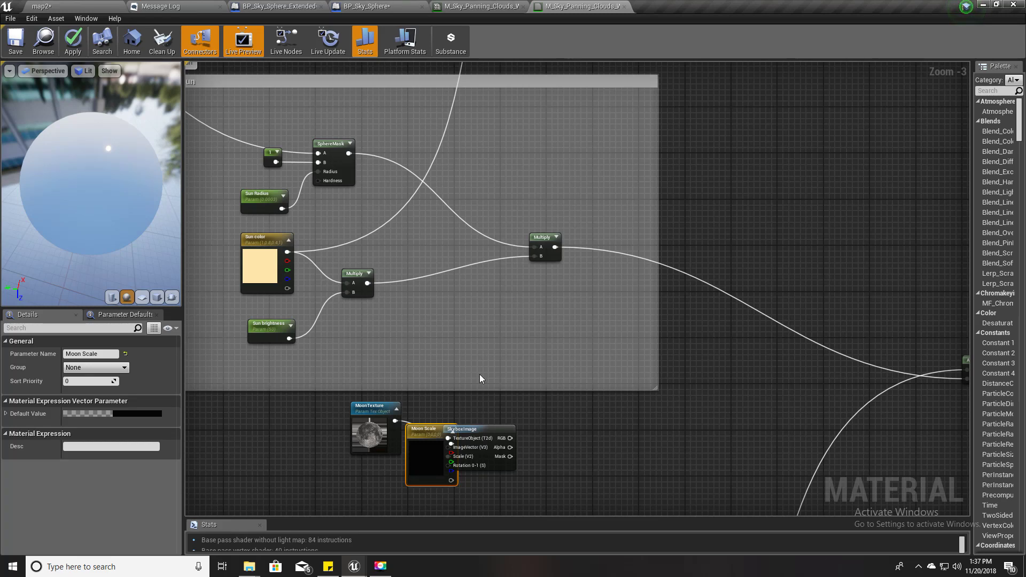
left_click_drag(416, 437, 360, 471)
- Set the Moon Scale parameter's default R, G, B and A values to 0.2 each
right_click_drag(358, 474, 348, 343)
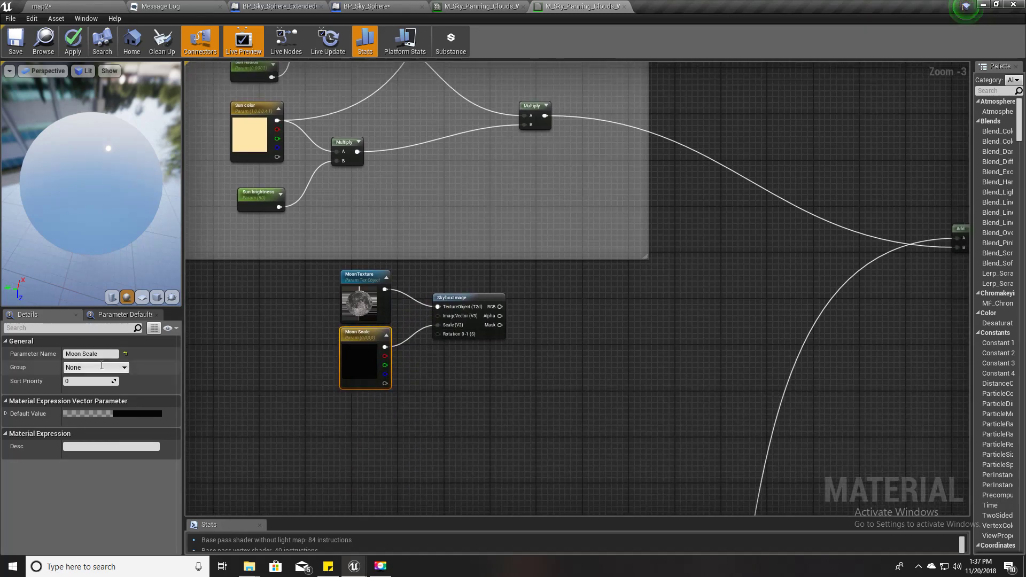
left_click(7, 415)
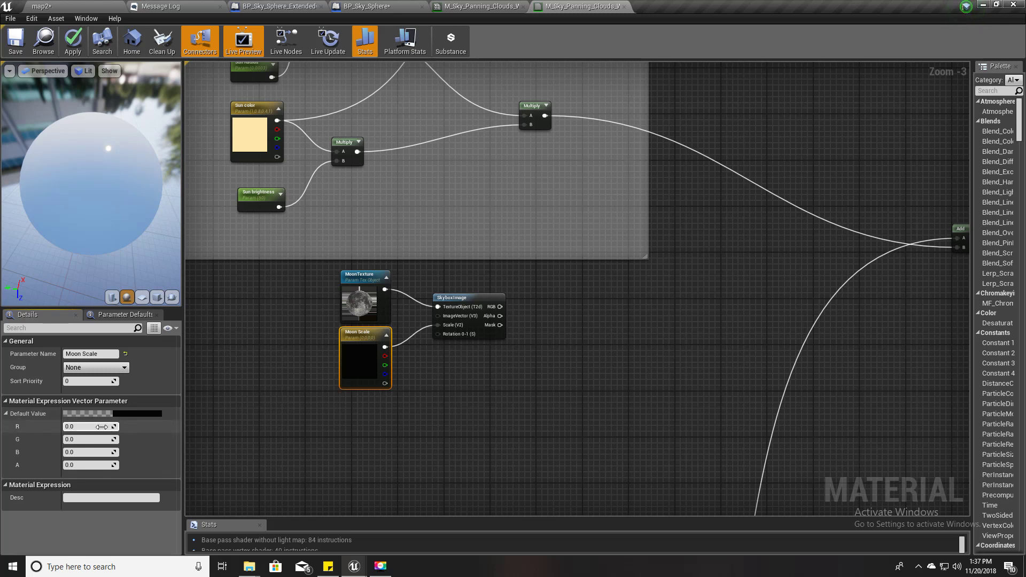
type("0.2")
key("Tab")
type(".2")
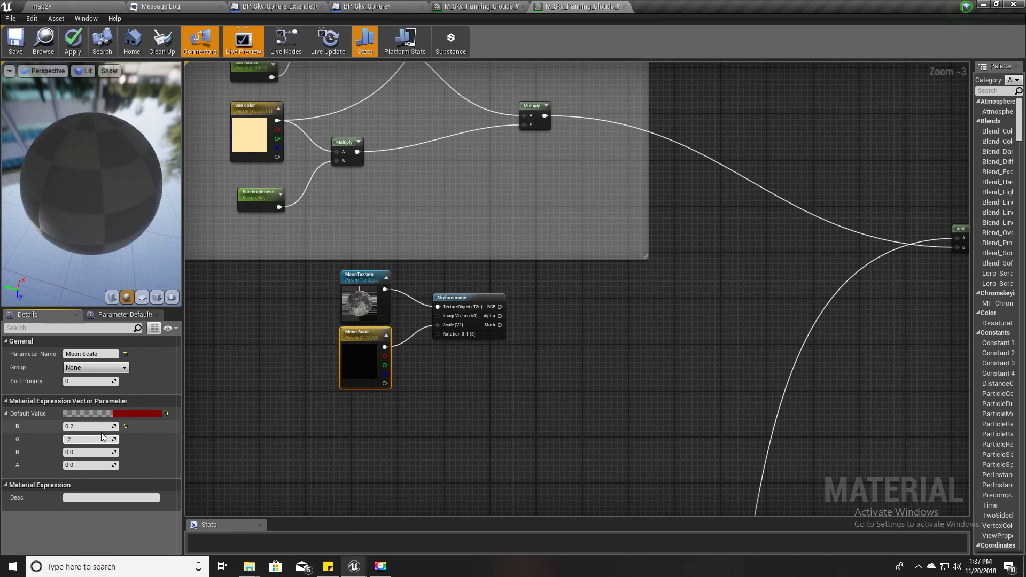
key("Tab")
type(".")
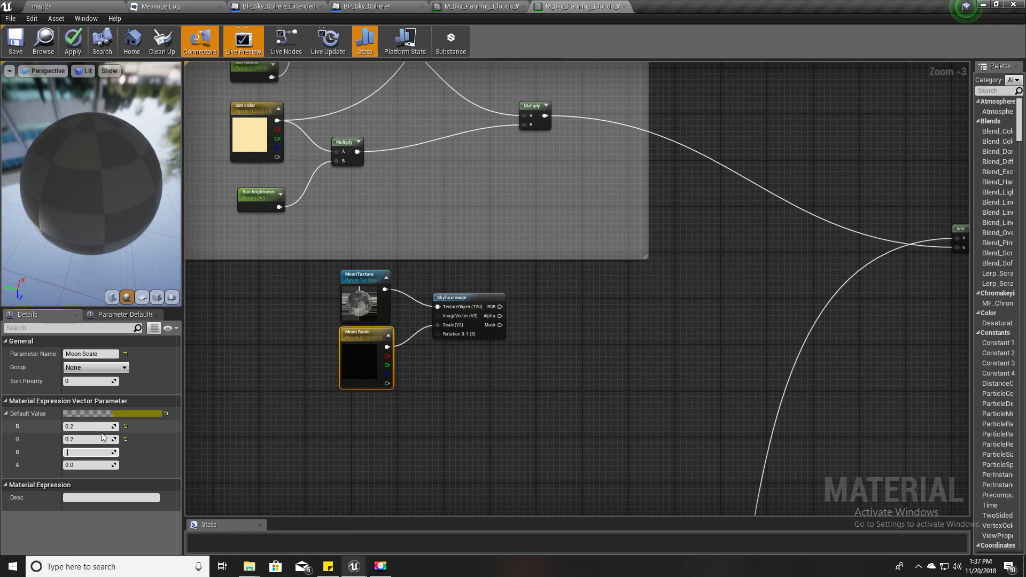
type("2")
key("Tab")
type(".2")
key("Return")
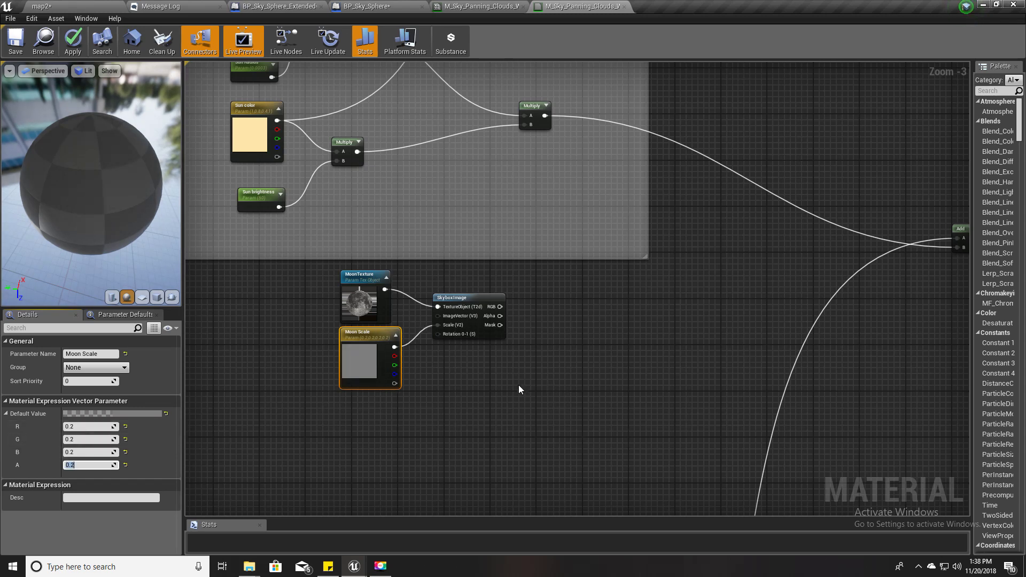
- Move the MoonTexture, Moon Scale and SkyboxImage nodes together slightly further down from the Sun group
mouse_move(504, 378)
right_mouse_down()
mouse_move(549, 367)
mouse_move(518, 380)
mouse_move(507, 396)
mouse_move(517, 393)
right_mouse_up()
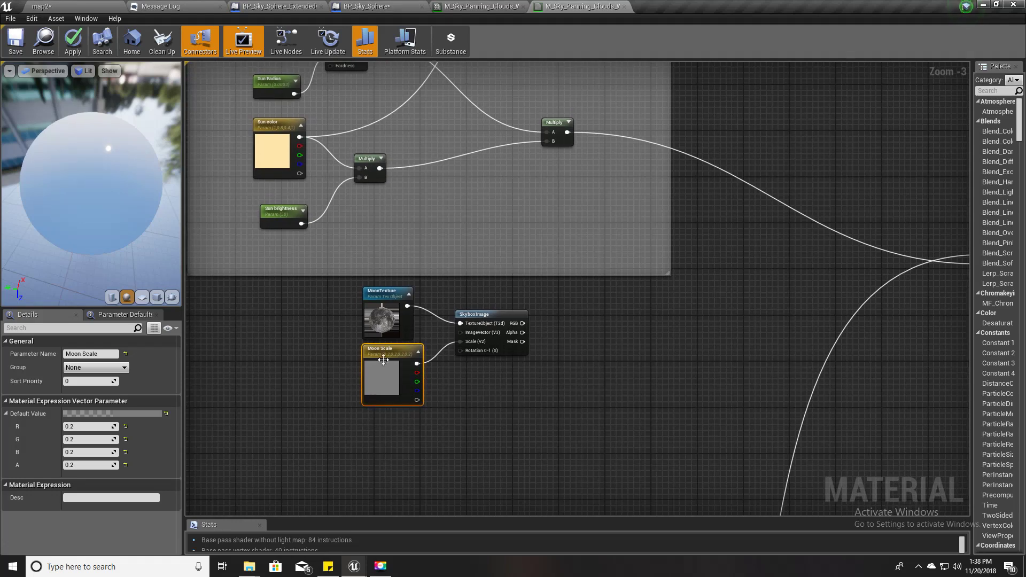
left_click_drag(351, 318, 481, 353)
left_click_drag(497, 313, 498, 337)
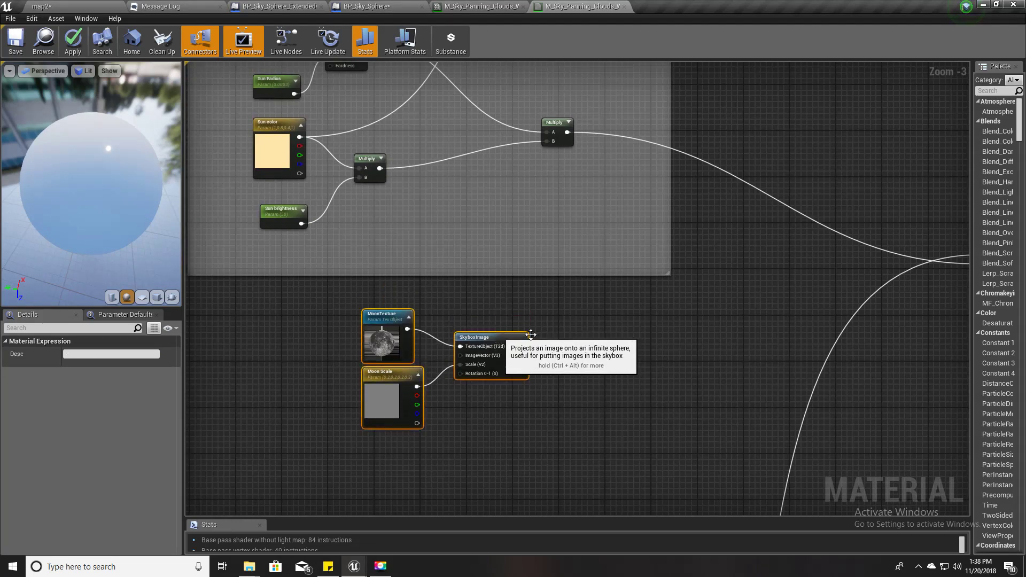
- Create an Add node to the right of the Sun group with its A input fed by the group's final Multiply
right_click_drag(595, 360, 504, 386)
right_click_drag(545, 352, 491, 385)
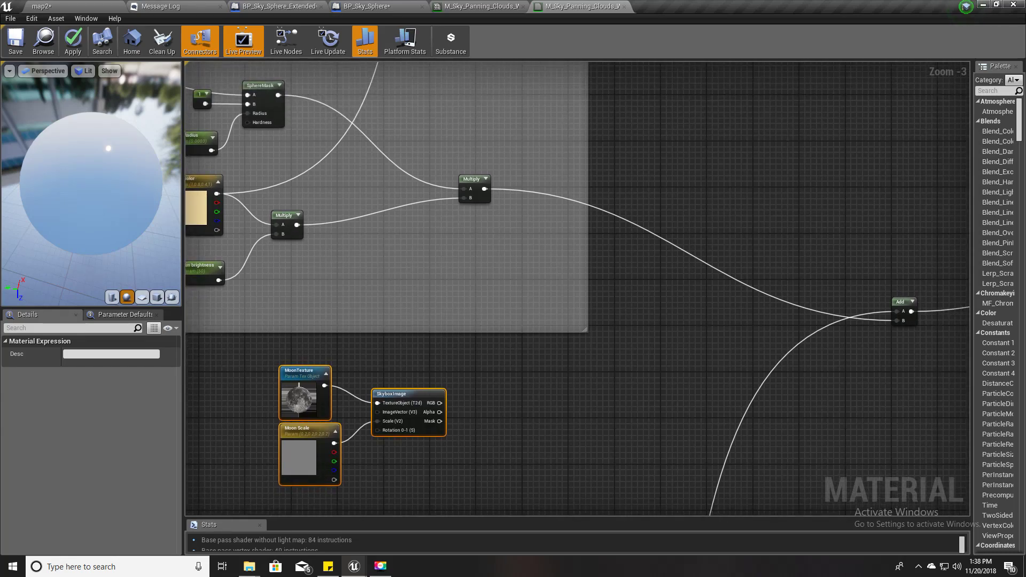
scroll(458, 222, "down", 2)
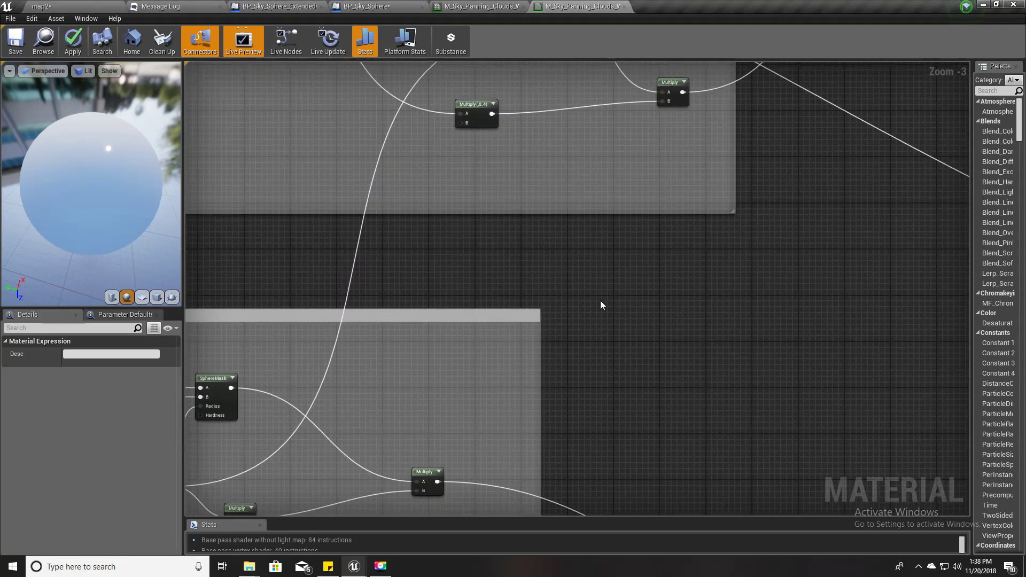
scroll(602, 304, "down", 1)
scroll(669, 184, "up", 3)
right_click_drag(483, 339, 585, 109)
right_click_drag(567, 455, 547, 217)
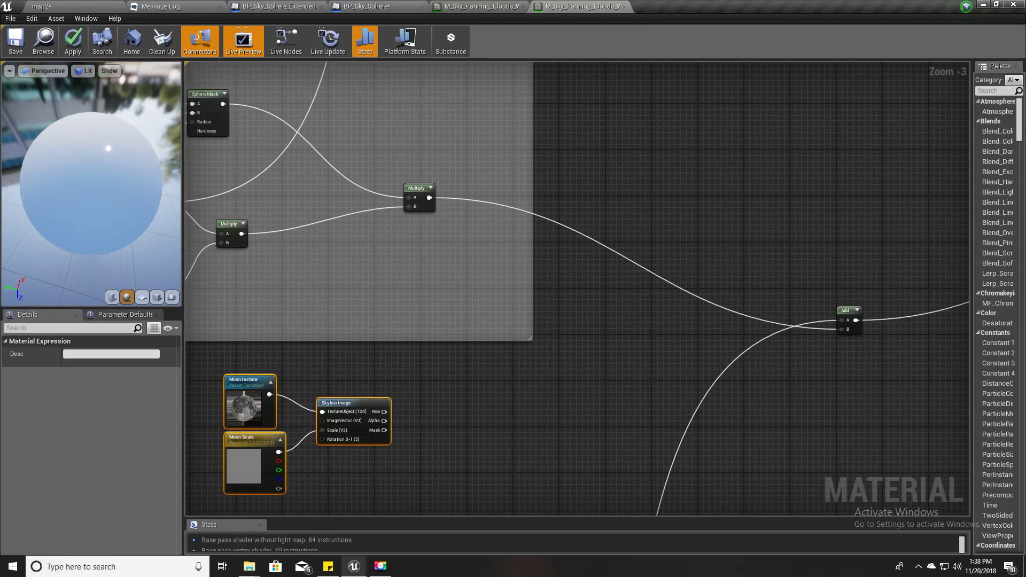
right_click_drag(456, 373, 424, 389)
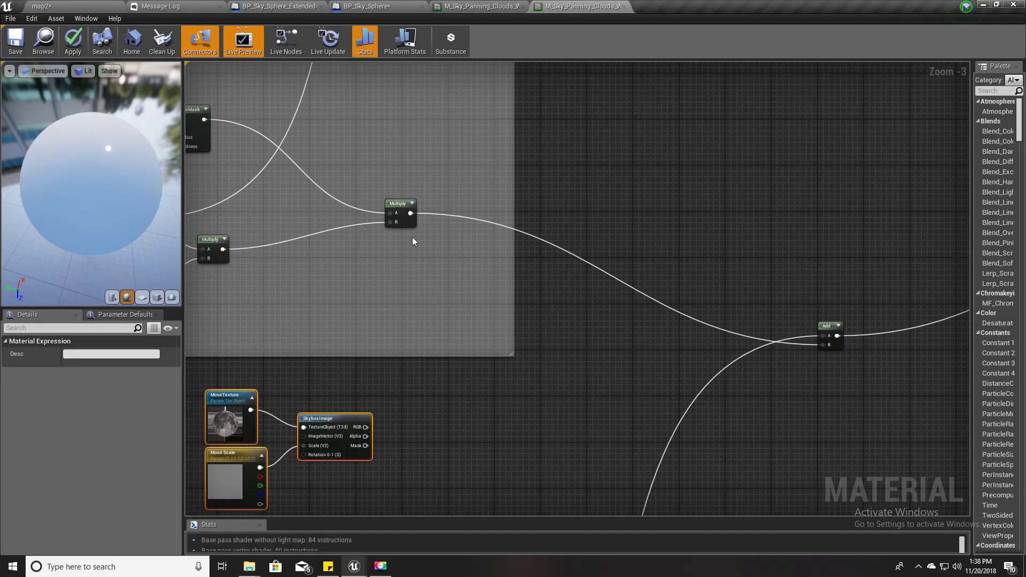
left_click_drag(408, 214, 532, 303)
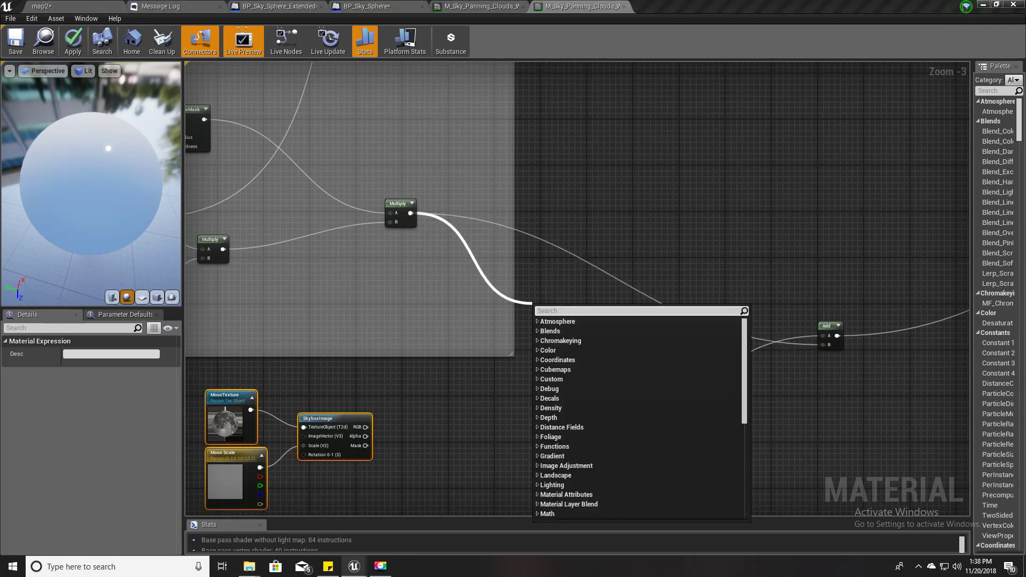
key("Escape")
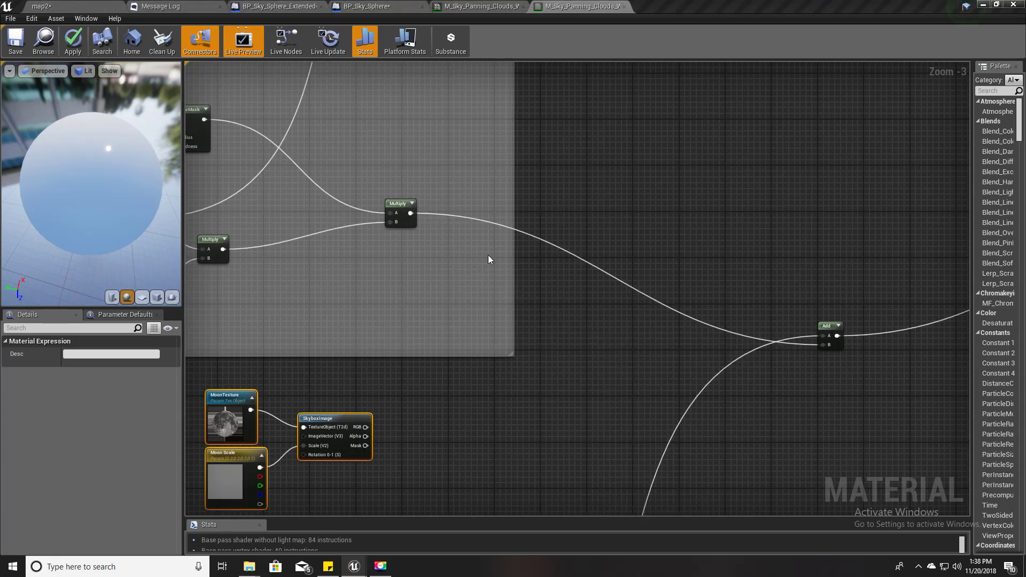
left_click_drag(411, 220, 580, 271)
type("add")
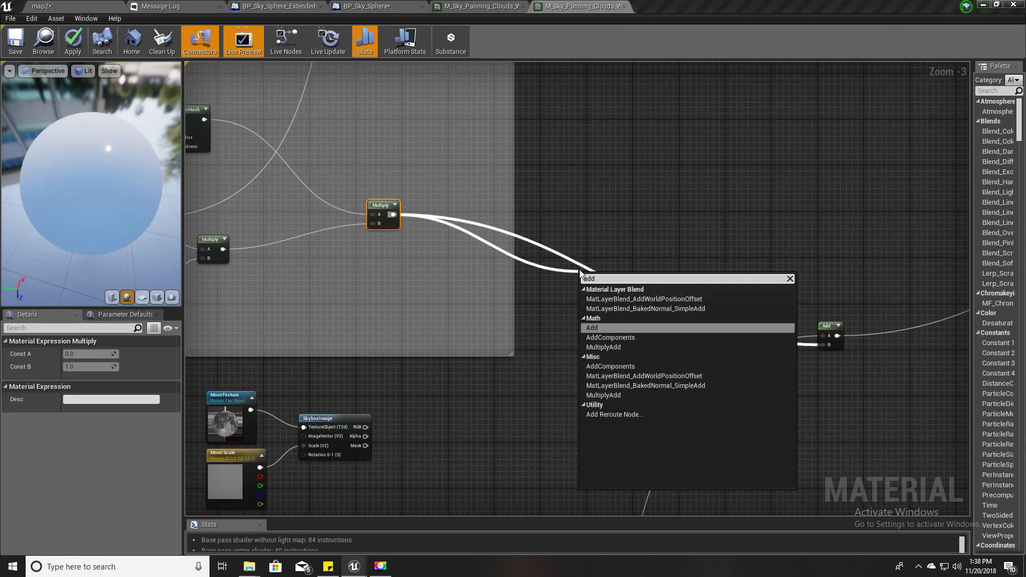
key("Return")
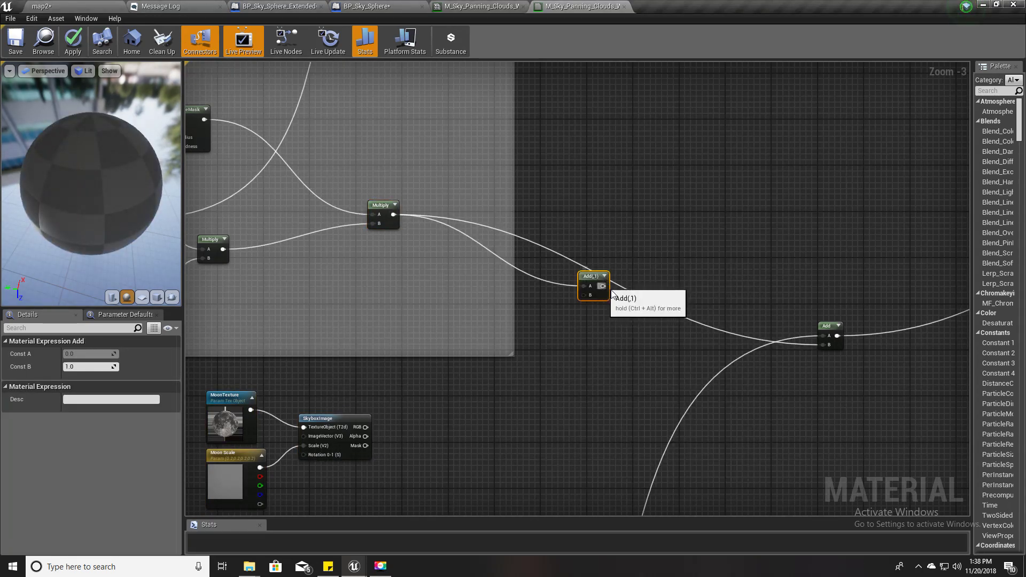
left_click_drag(602, 285, 808, 344)
- Create a Multiply node feeding the new Add node's B input and place it above and to the right of SkyboxImage
right_click_drag(598, 303, 684, 270)
left_click_drag(679, 265, 523, 363)
type("multi")
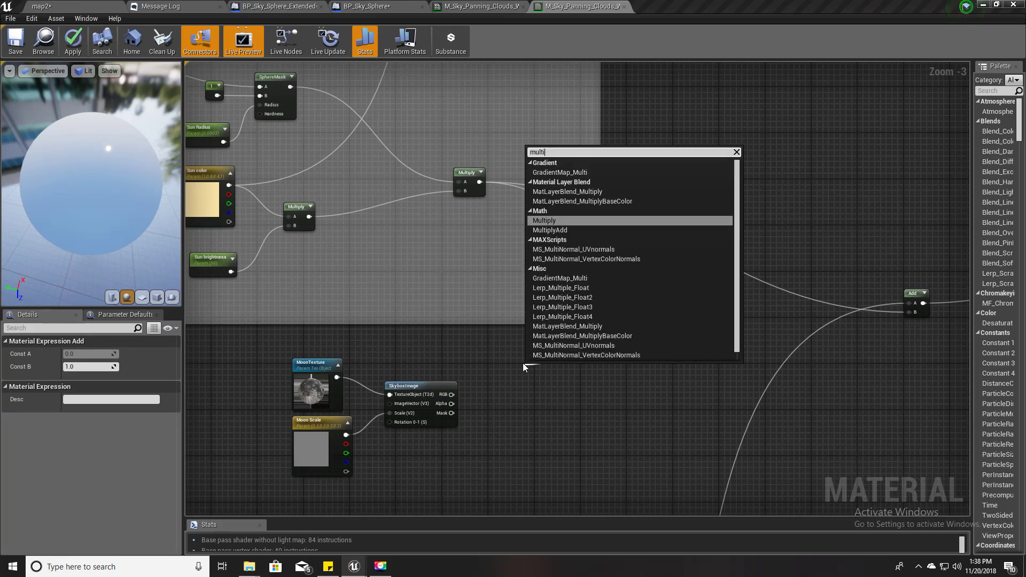
key("Return")
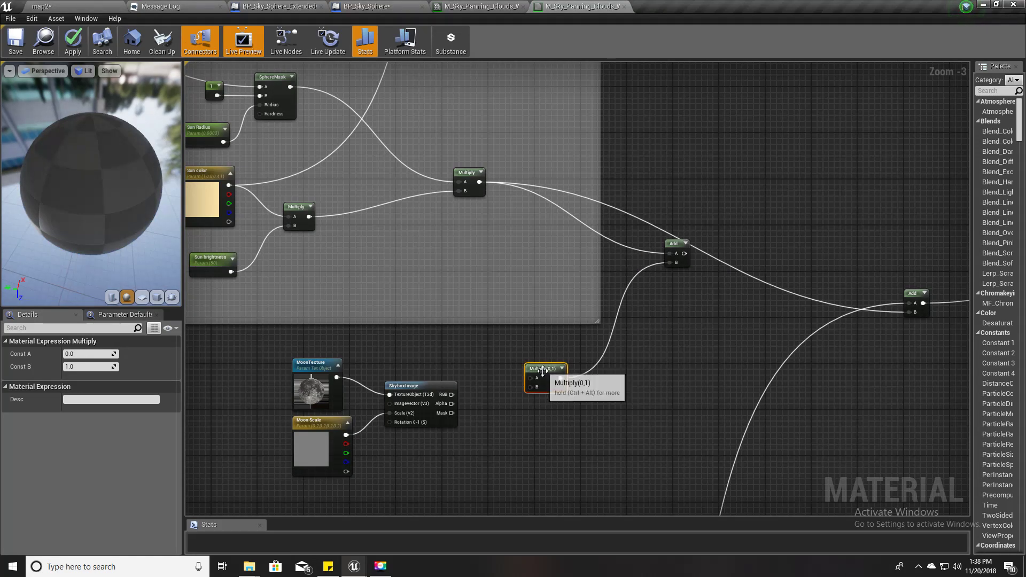
left_click_drag(526, 368, 536, 345)
- Connect SkyboxImage's RGB output to the B input of the new Multiply node beneath the Sun group
right_click_drag(512, 425, 464, 383)
scroll(464, 383, "up", 2)
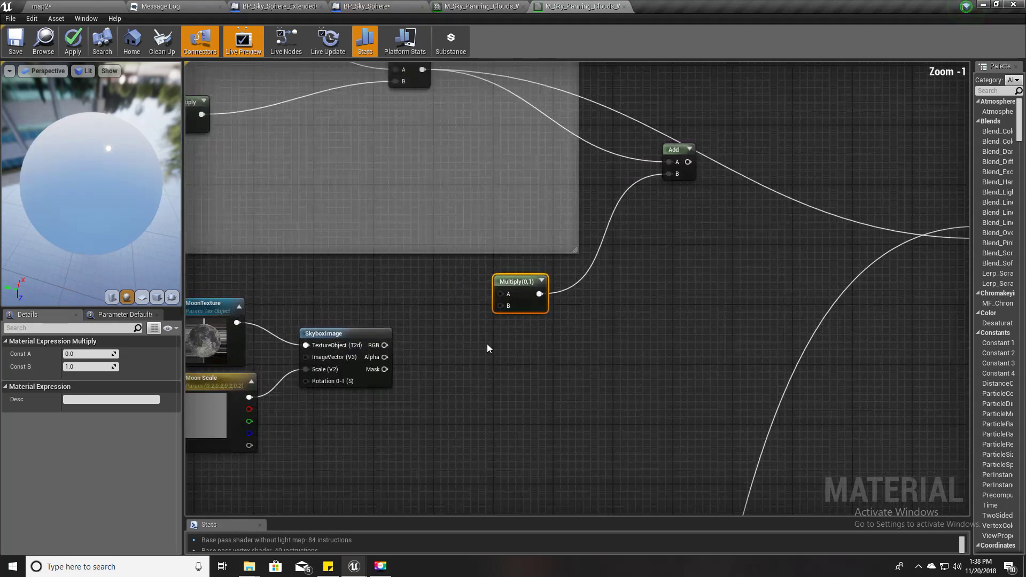
right_click_drag(391, 199, 540, 359)
right_click_drag(421, 256, 545, 311)
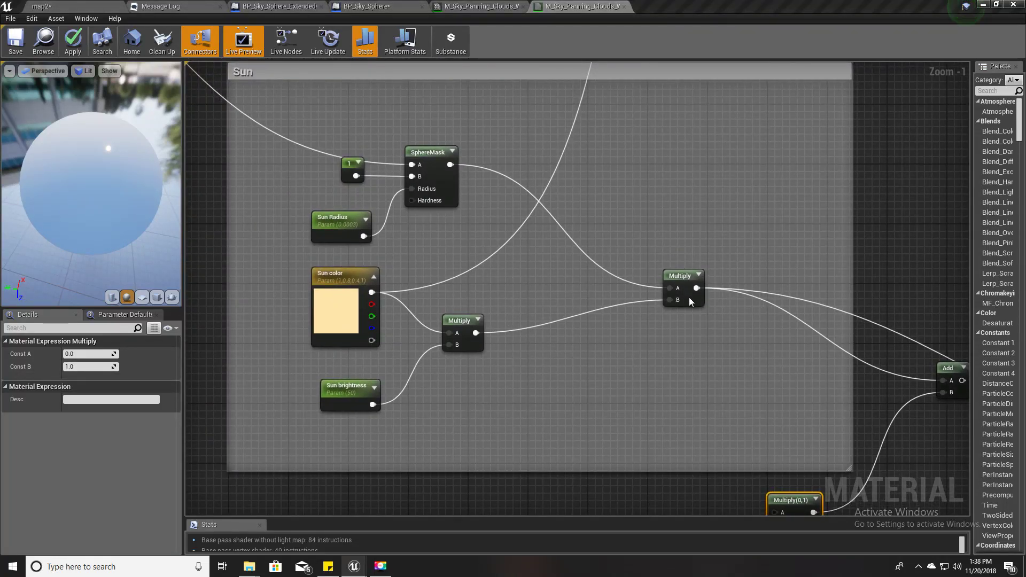
right_click_drag(486, 293, 448, 189)
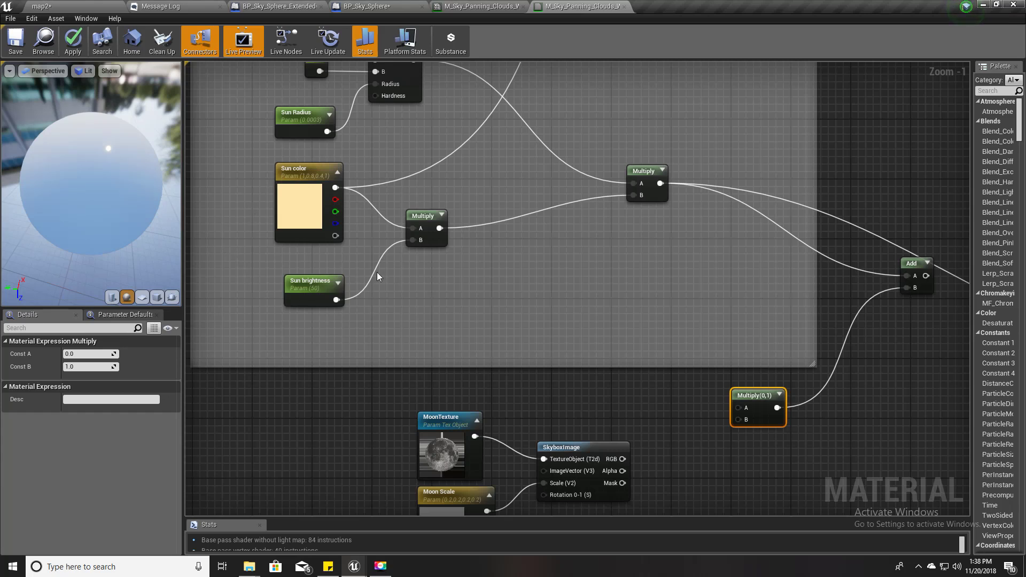
right_click_drag(481, 202, 440, 140)
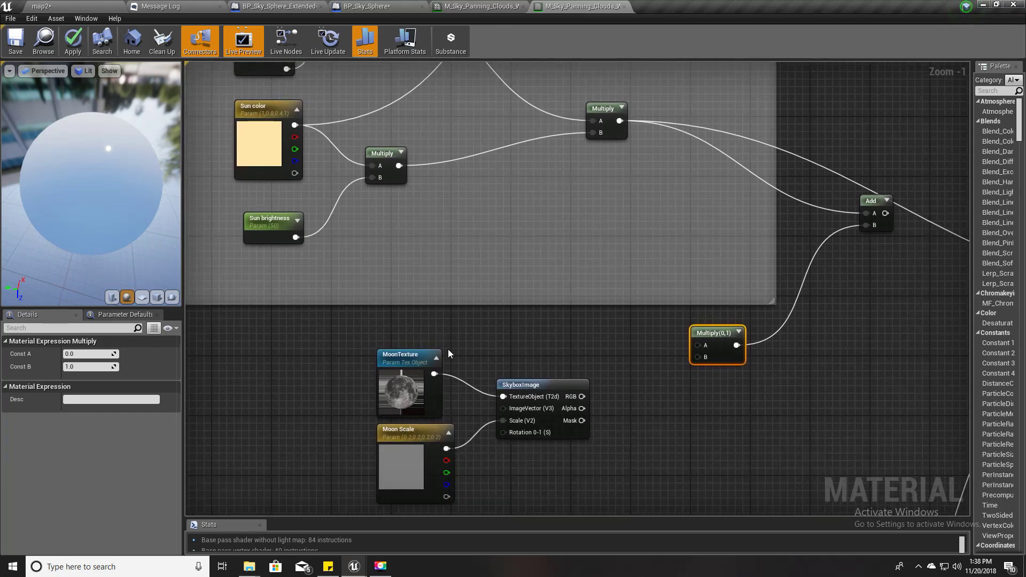
right_click_drag(583, 398, 555, 452)
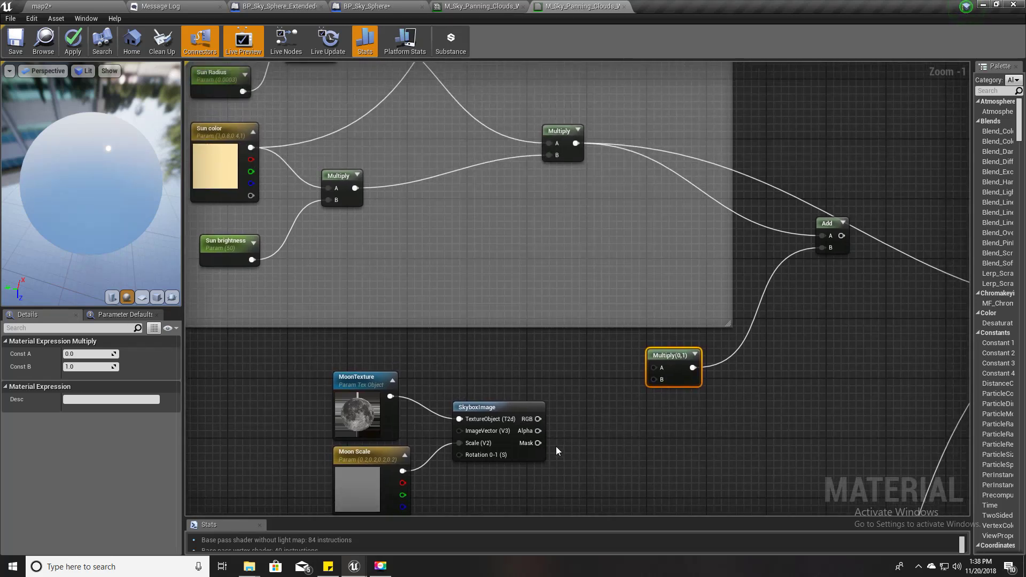
left_click_drag(538, 420, 653, 379)
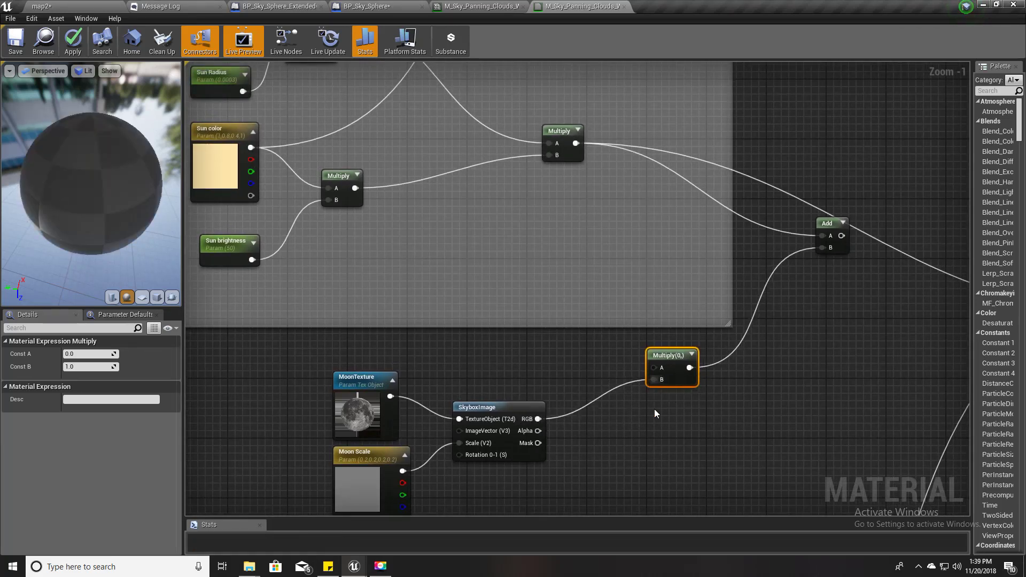
- Create a Multiply node from SkyboxImage's Alpha and Mask outputs, feed it into the moon Multiply's A input, and place it just before that node
right_click_drag(654, 409, 593, 351)
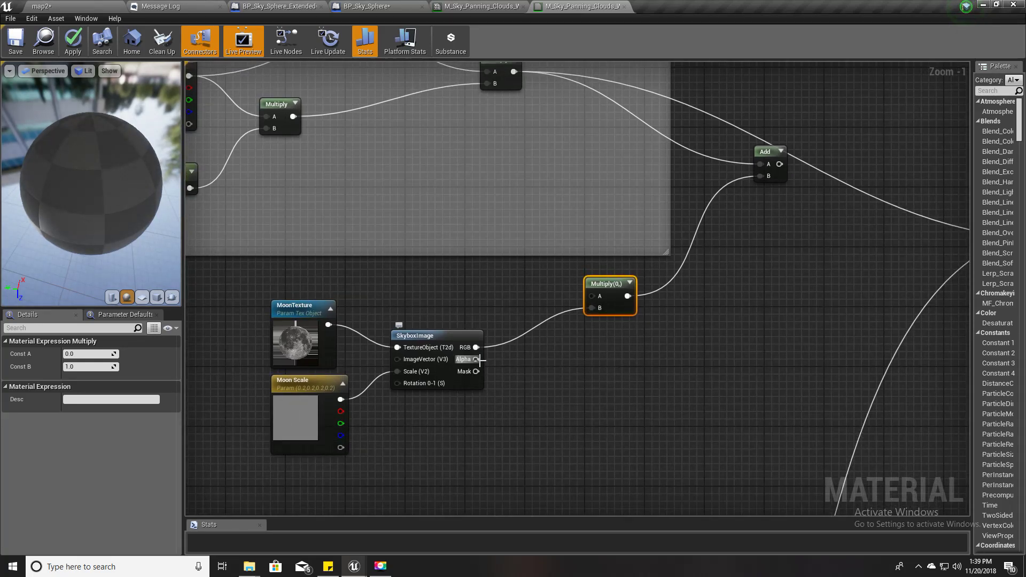
right_click_drag(430, 207, 442, 346)
right_click_drag(327, 126, 469, 195)
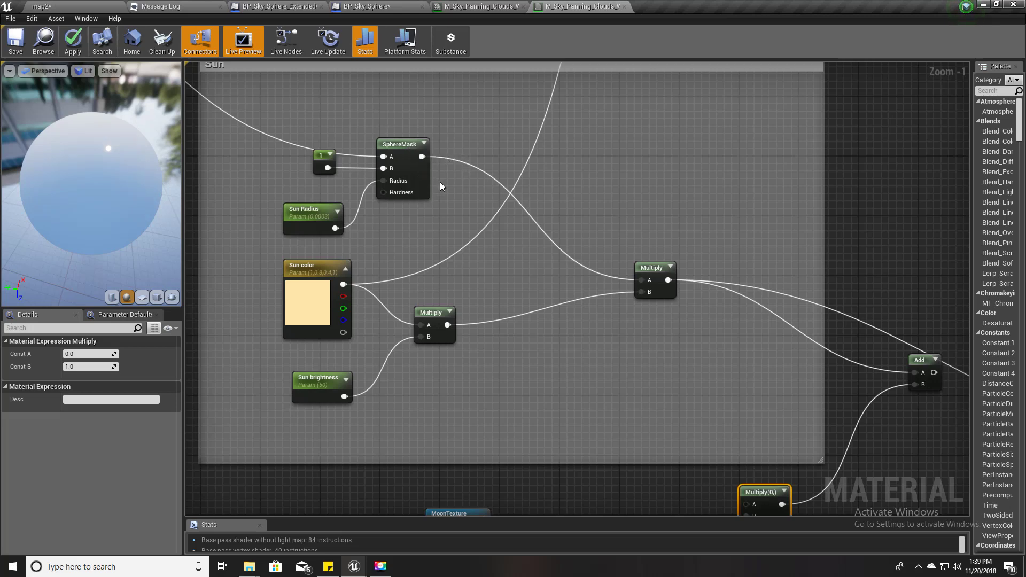
right_click_drag(468, 264, 376, 63)
right_click_drag(443, 115, 483, 275)
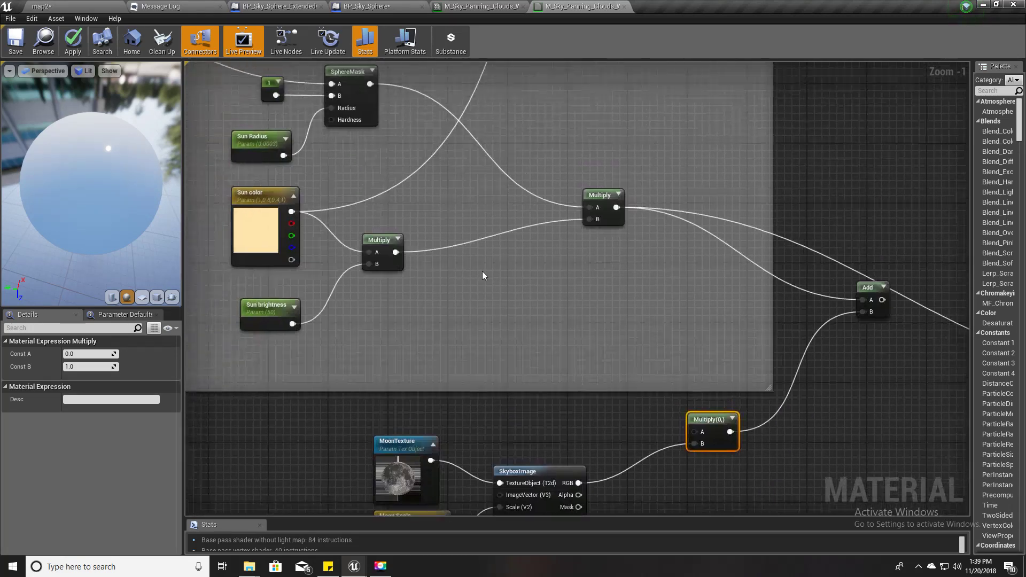
right_click_drag(301, 195, 368, 198)
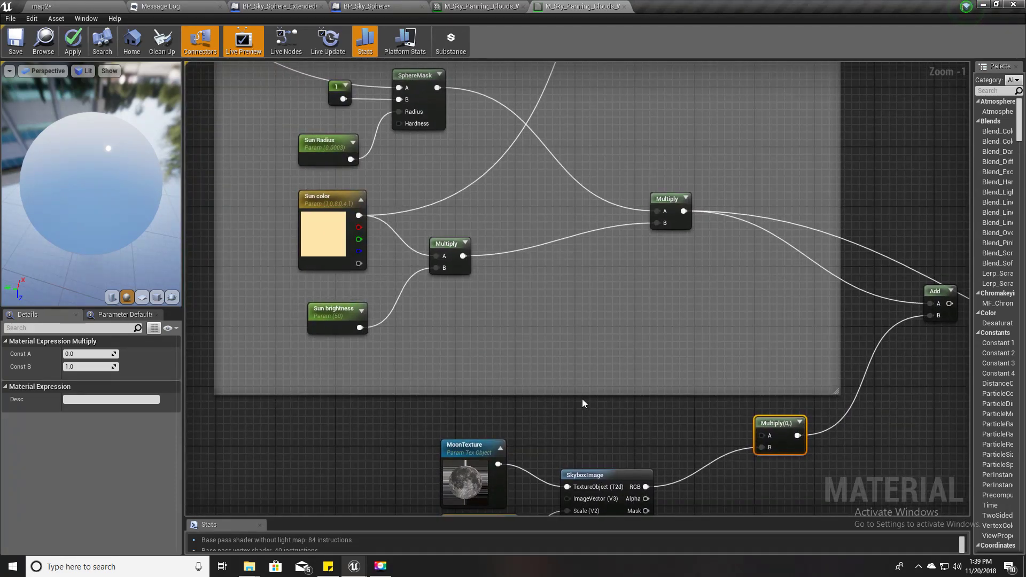
right_click_drag(582, 399, 460, 223)
right_click_drag(570, 358, 492, 322)
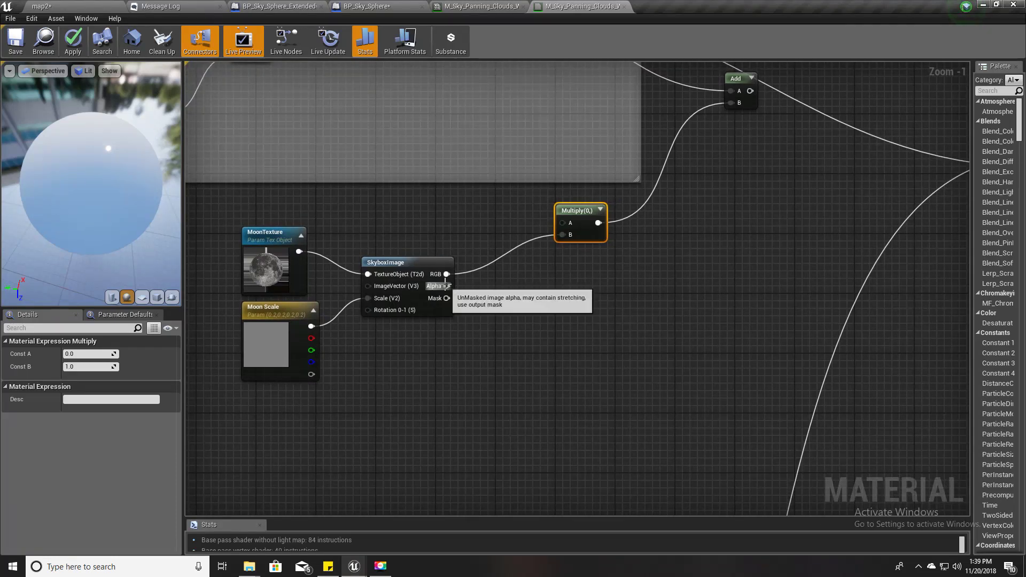
left_click_drag(447, 285, 562, 222)
type("multiply")
key("Return")
left_click_drag(502, 300, 500, 211)
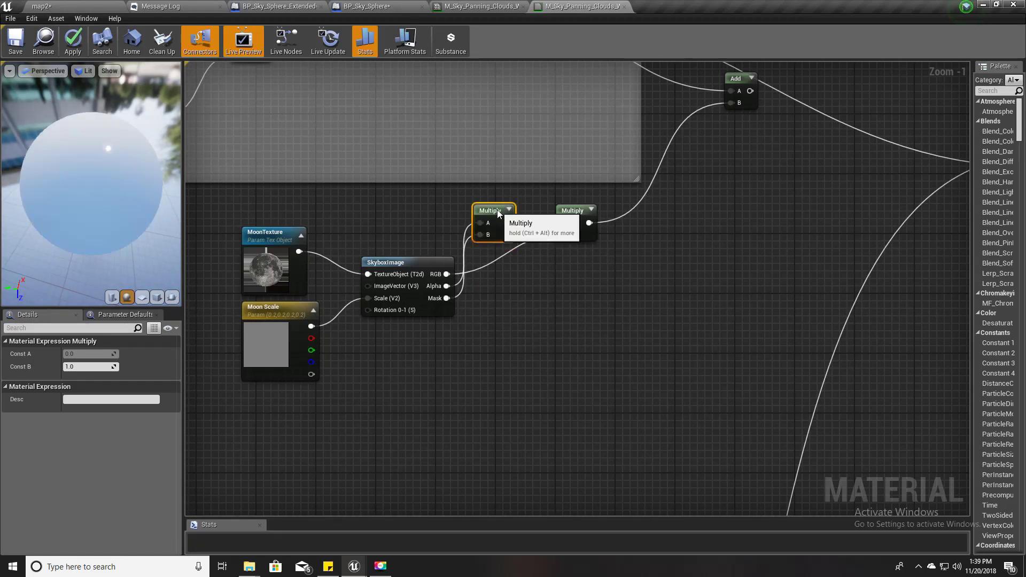
- Connect the Dot node's output to SkyboxImage's ImageVector (V3) input and apply the material
scroll(597, 305, "down", 2)
scroll(488, 361, "up", 4)
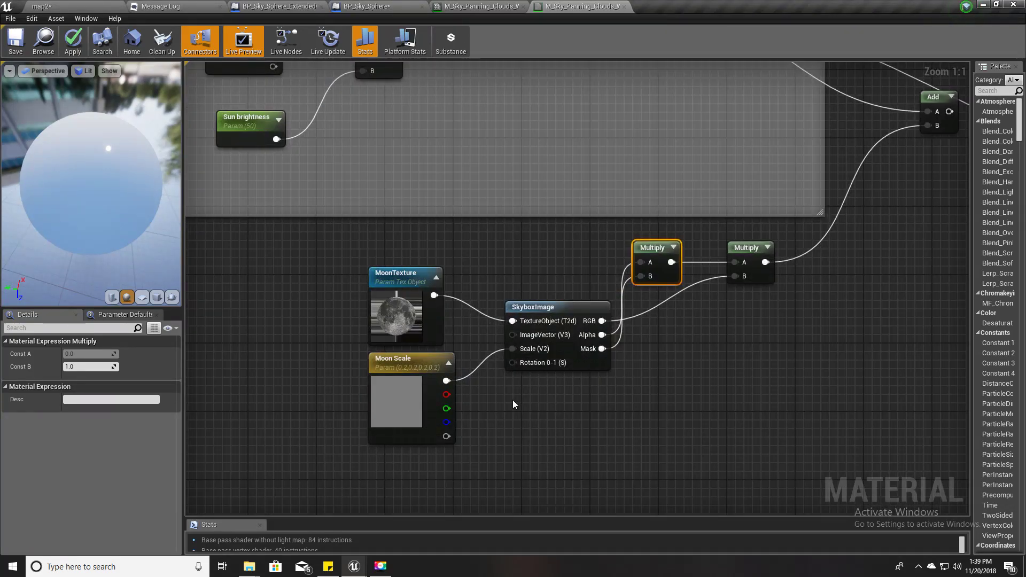
scroll(512, 400, "down", 2)
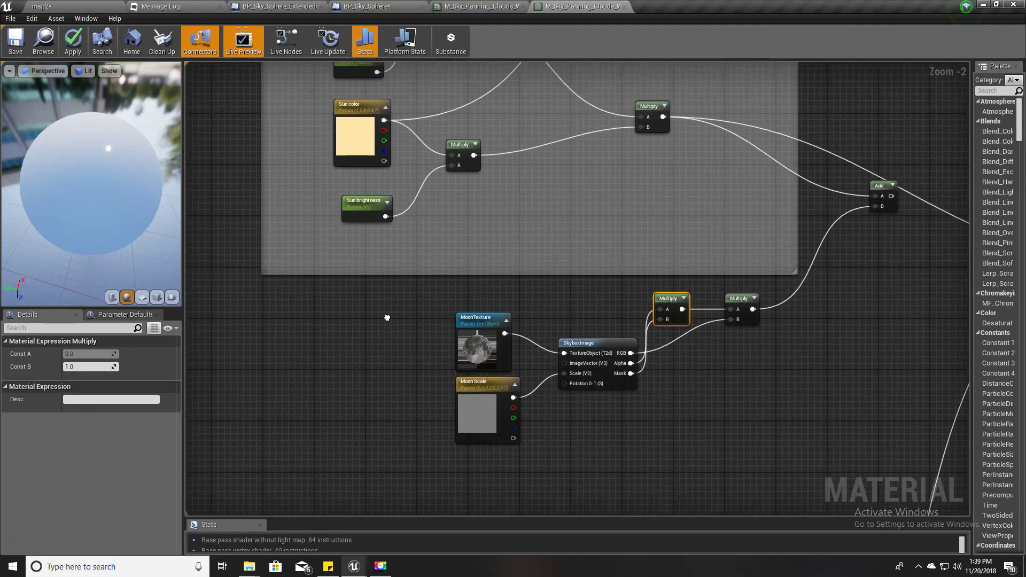
right_click_drag(385, 318, 470, 473)
scroll(432, 365, "down", 2)
right_click_drag(360, 266, 450, 387)
scroll(340, 311, "up", 4)
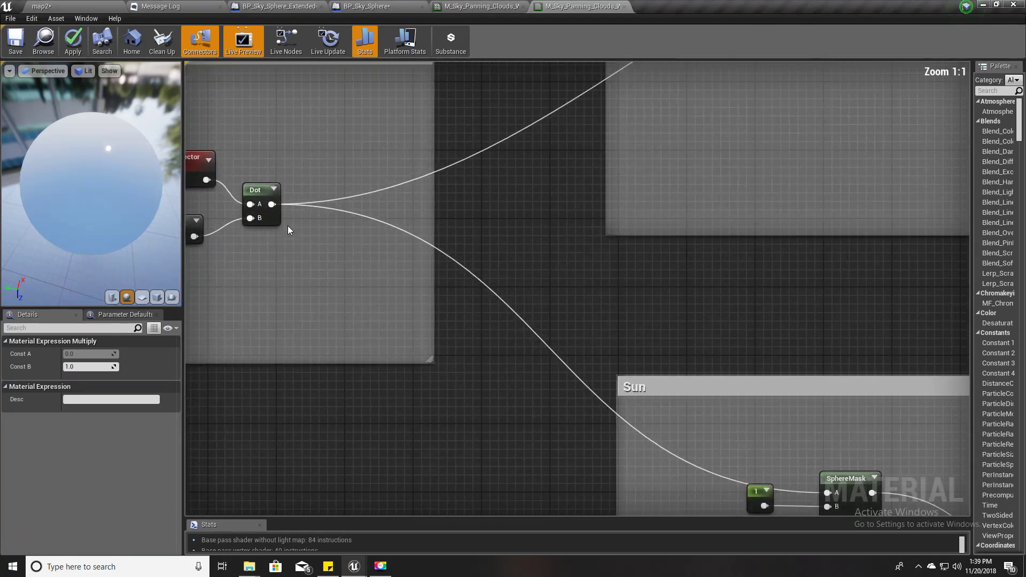
left_click_drag(272, 204, 630, 406)
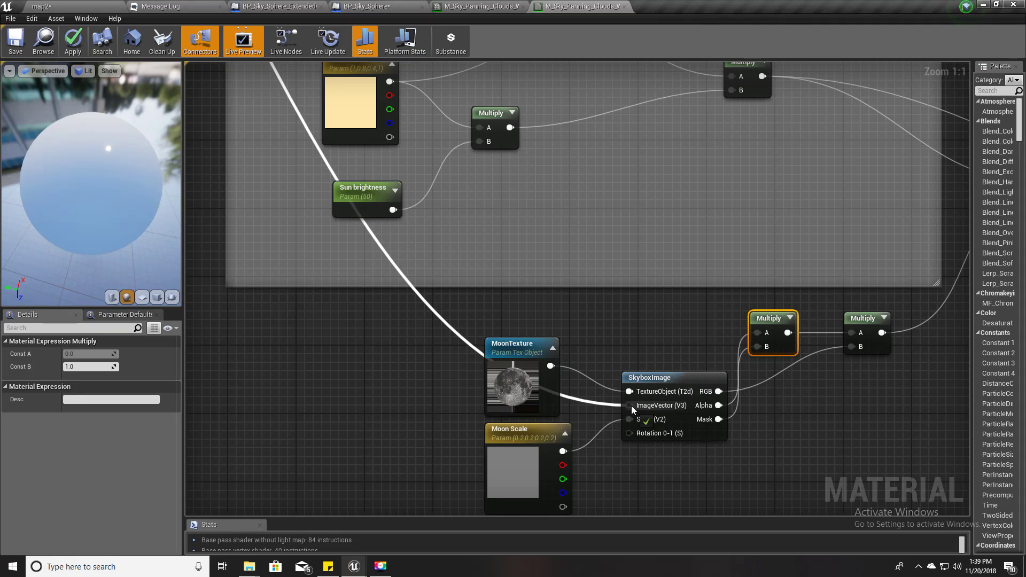
left_click_drag(630, 405, 630, 406)
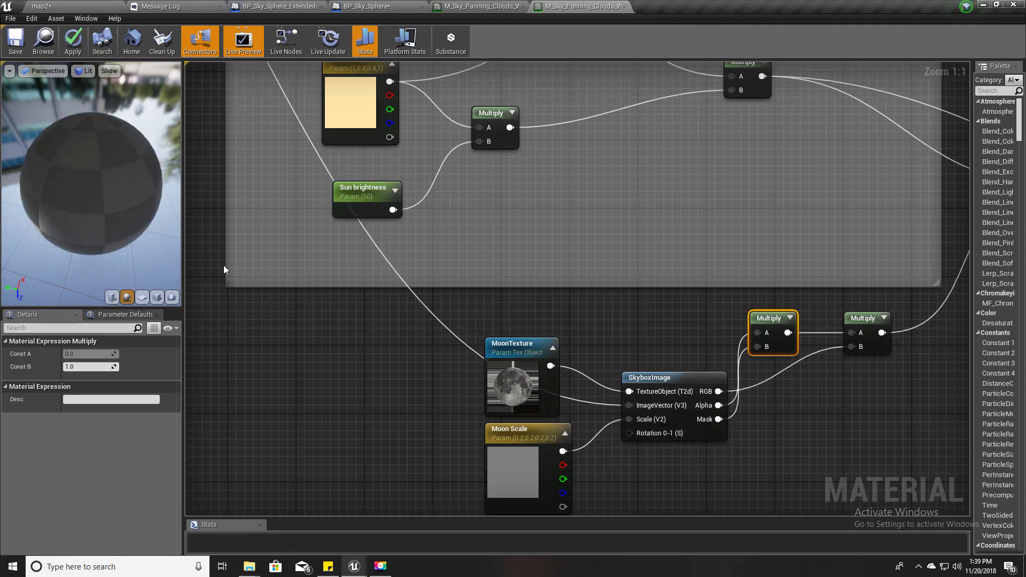
left_click(70, 47)
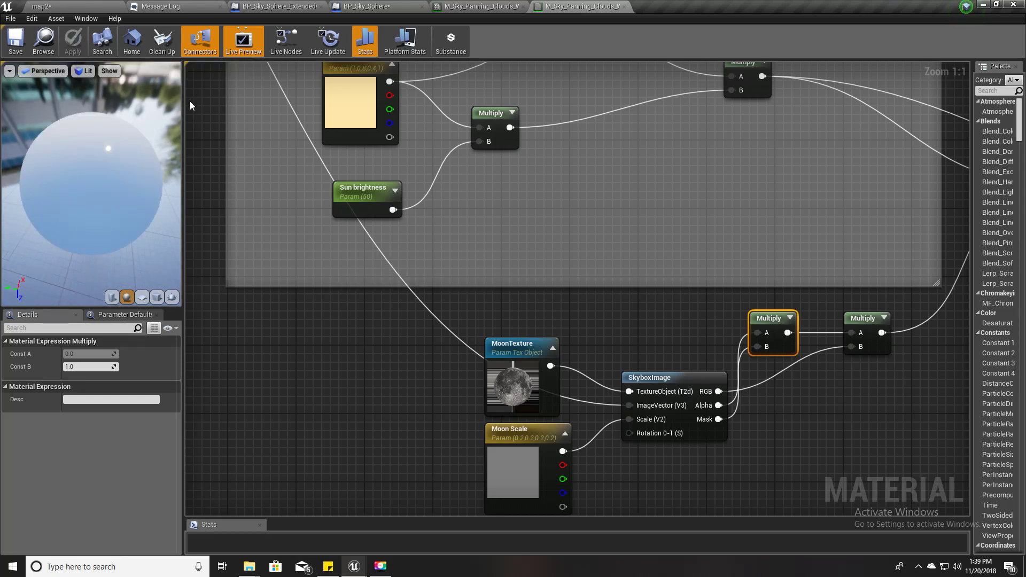
- In the map2 level, set the Time of BP_Sky_Sphere_Extended to 0 and look around the night sky
left_click(66, 7)
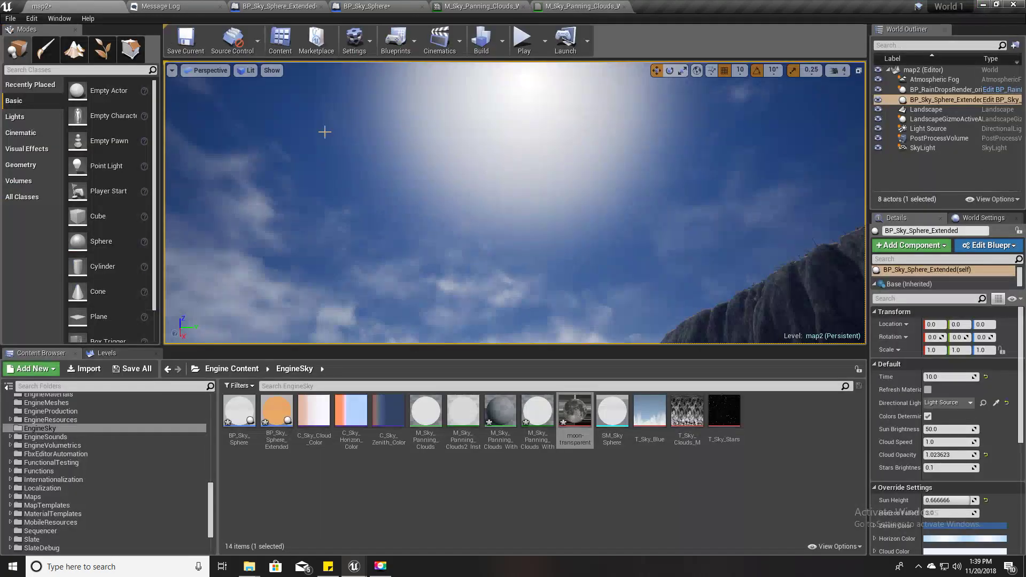
right_click_drag(325, 132, 337, 155)
key("w")
left_click(944, 376)
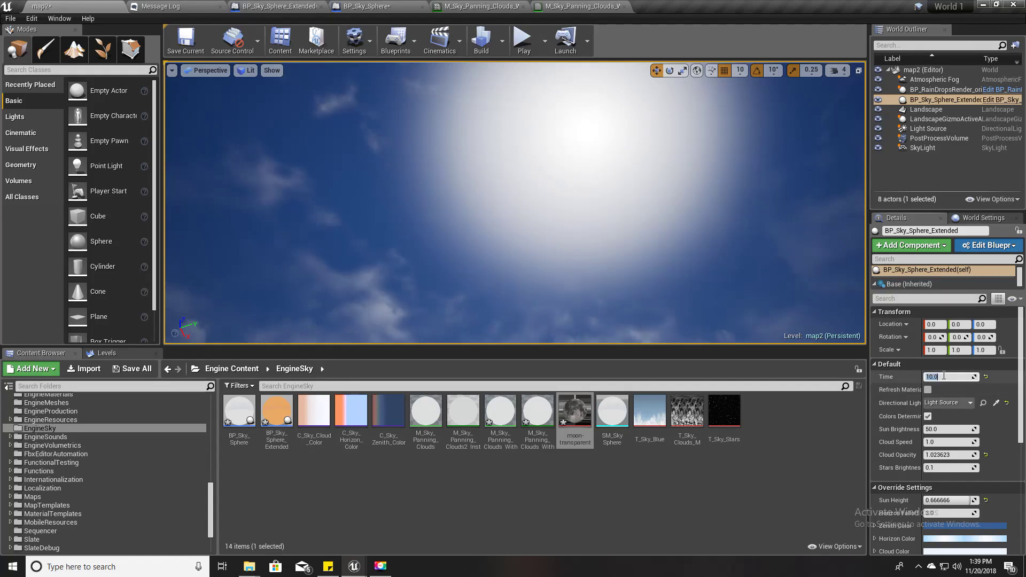
type("0")
key("Return")
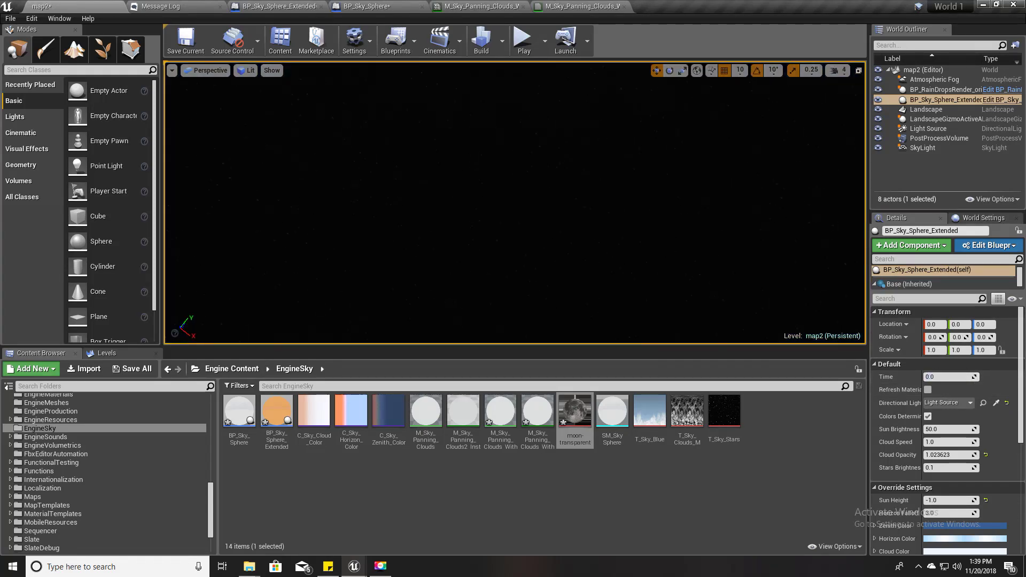
right_click_drag(513, 160, 640, 197)
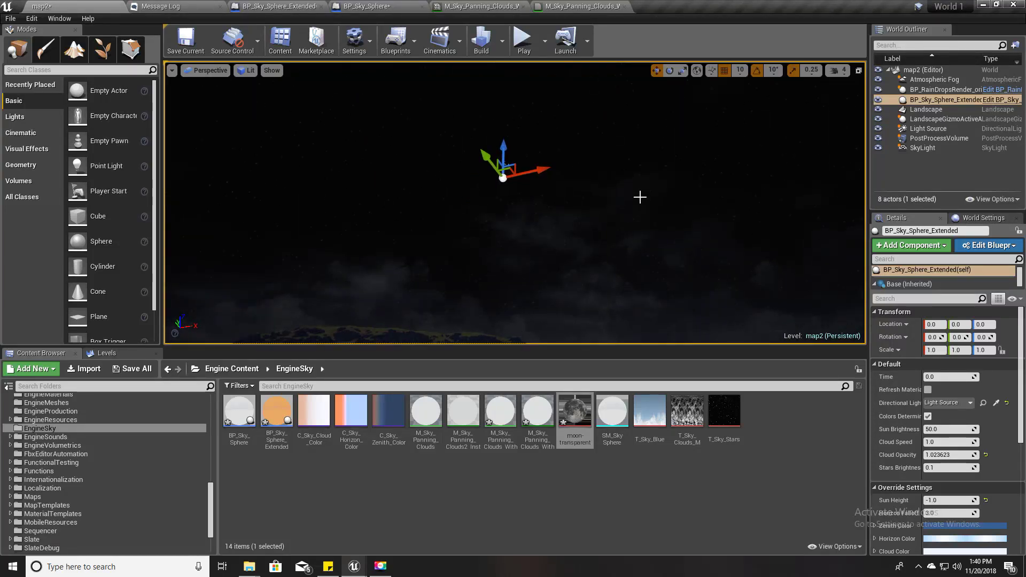
- Check the material instance, locate the source material used by BP_Sky_Sphere's Create Dynamic Material Instance node, and open M_Sky_Panning_Clouds_WithMoon
left_click(561, 8)
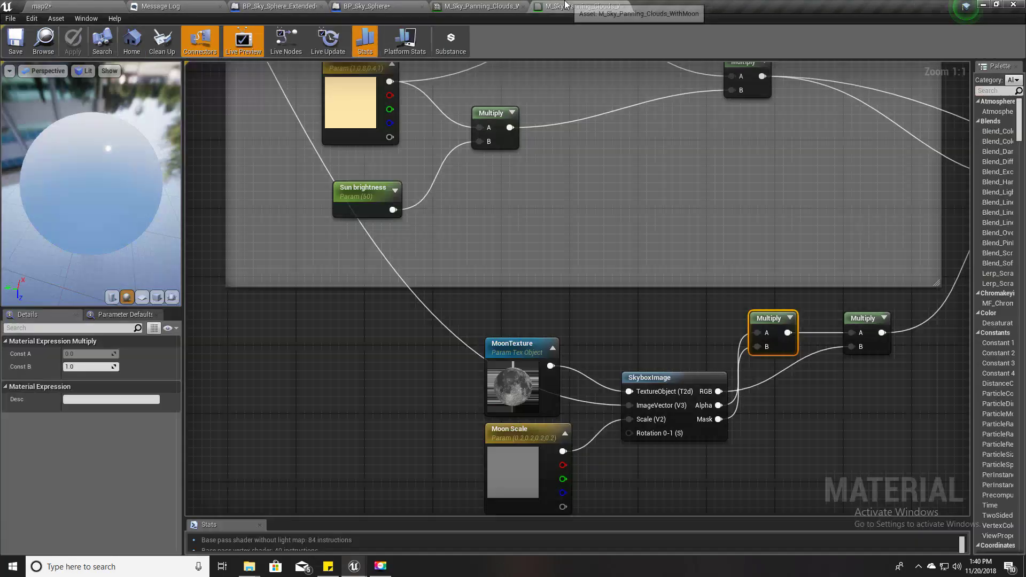
left_click(474, 8)
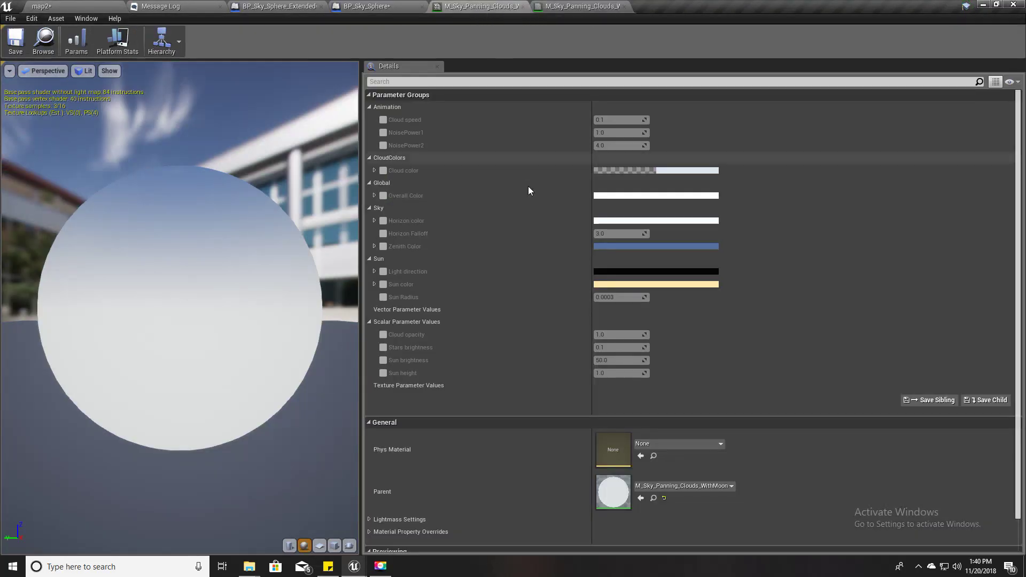
left_click(369, 6)
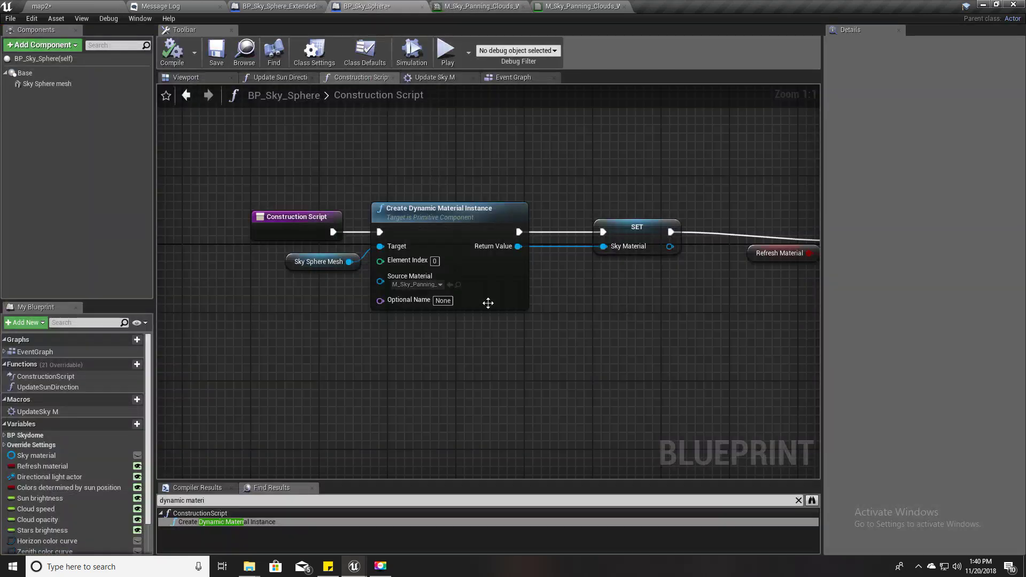
left_click(422, 287)
left_click(458, 285)
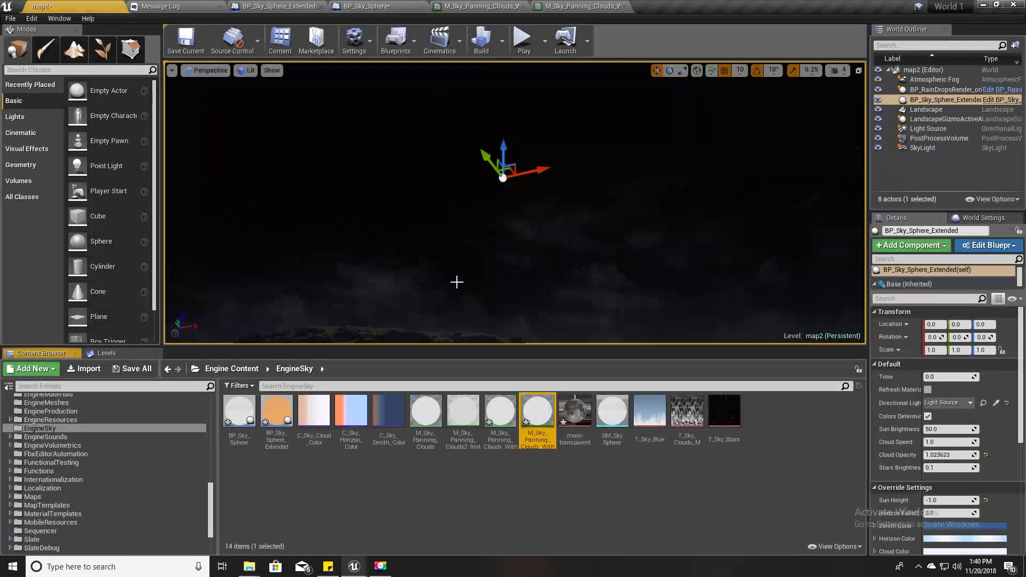
double_click(540, 419)
double_click(609, 488)
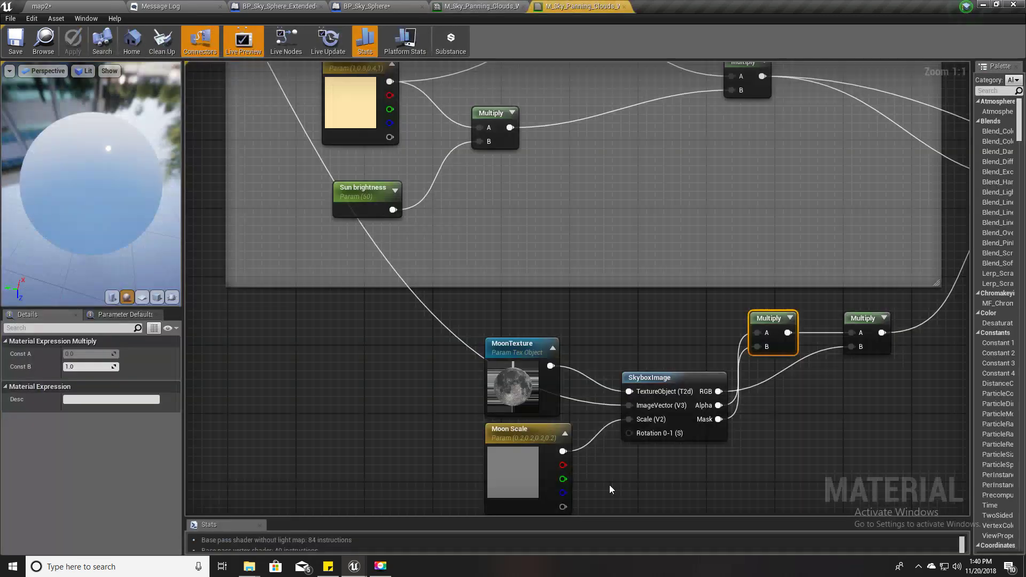
- Reconnect SkyboxImage's ImageVector (V3) input to a node in the group up and left of the Sun group, and apply the material
right_click_drag(383, 345, 321, 291)
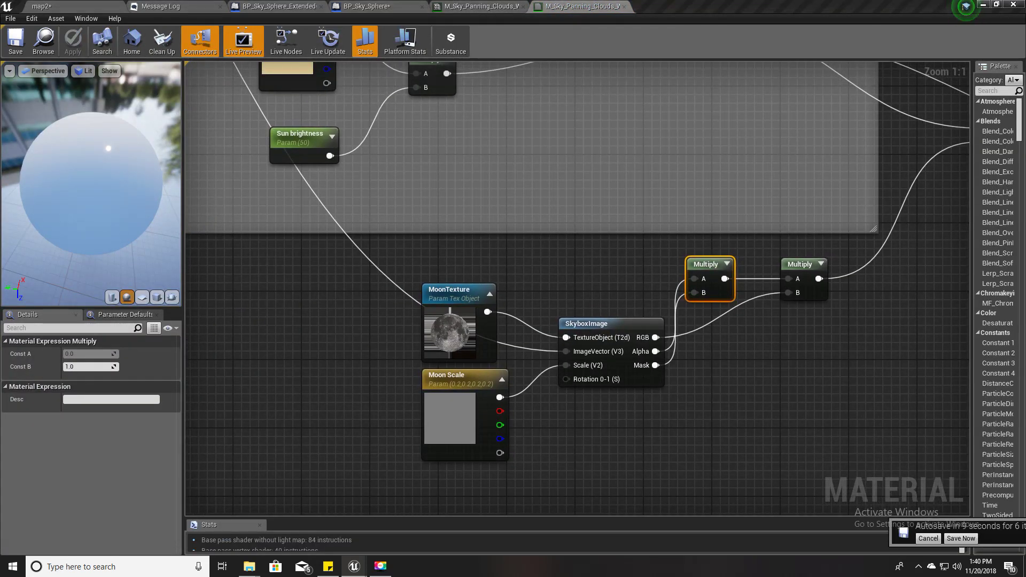
scroll(373, 417, "down", 2)
right_click_drag(359, 357, 442, 491)
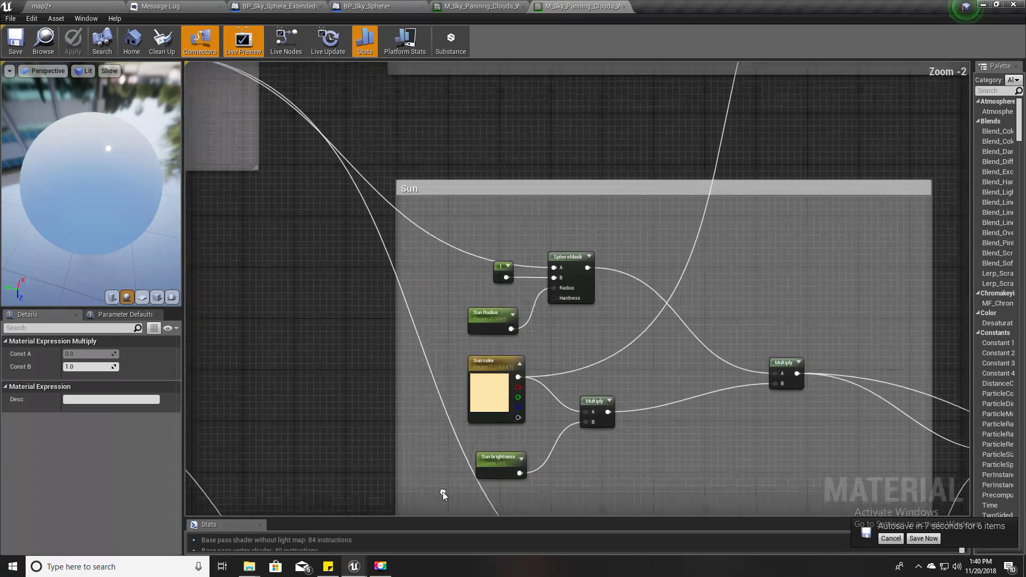
scroll(335, 318, "down", 1)
right_click_drag(223, 206, 357, 328)
scroll(332, 247, "up", 3)
right_click_drag(332, 247, 429, 246)
left_click_drag(321, 222, 673, 228)
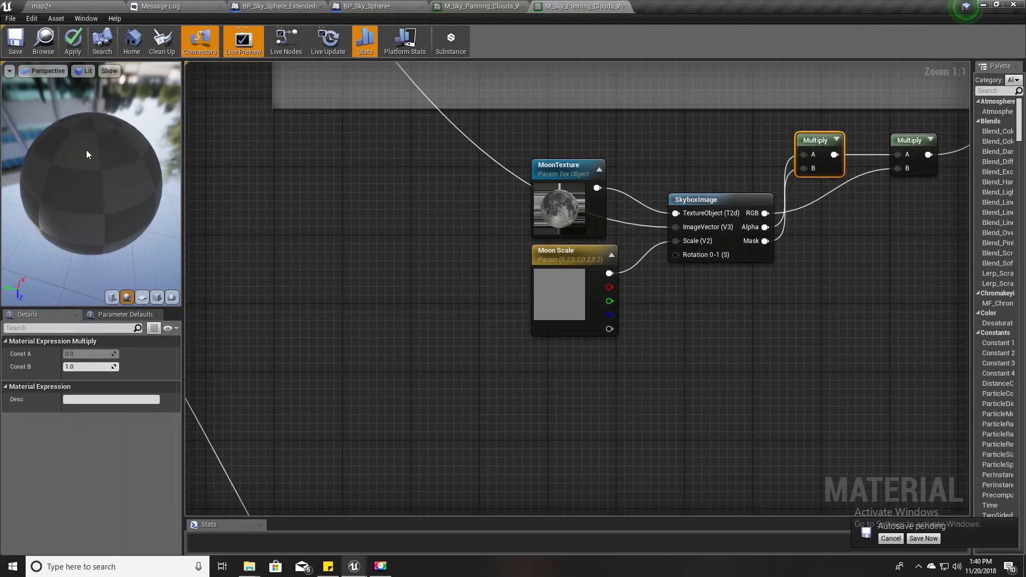
left_click(73, 47)
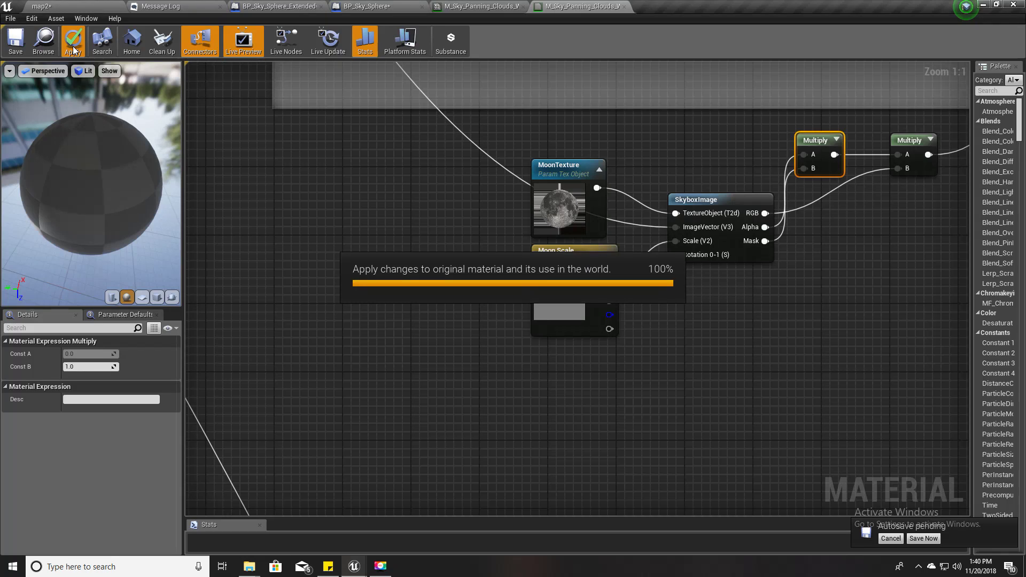
- Inspect the night sky in the map2 level and return to the M_Sky_Panning_Clouds_WithMoon graph
left_click(76, 6)
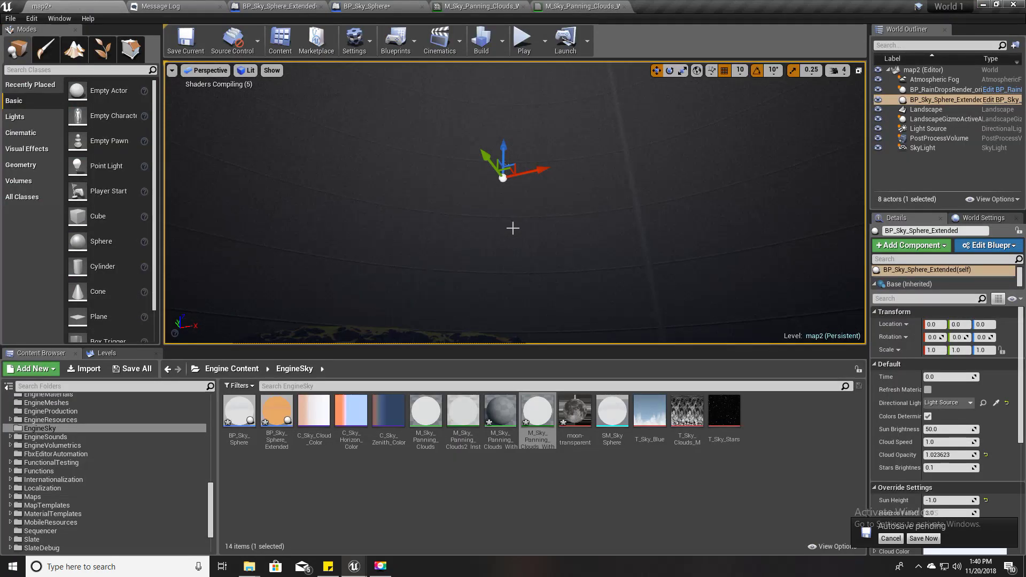
right_click_drag(514, 203, 673, 256)
left_click(473, 6)
left_click(544, 5)
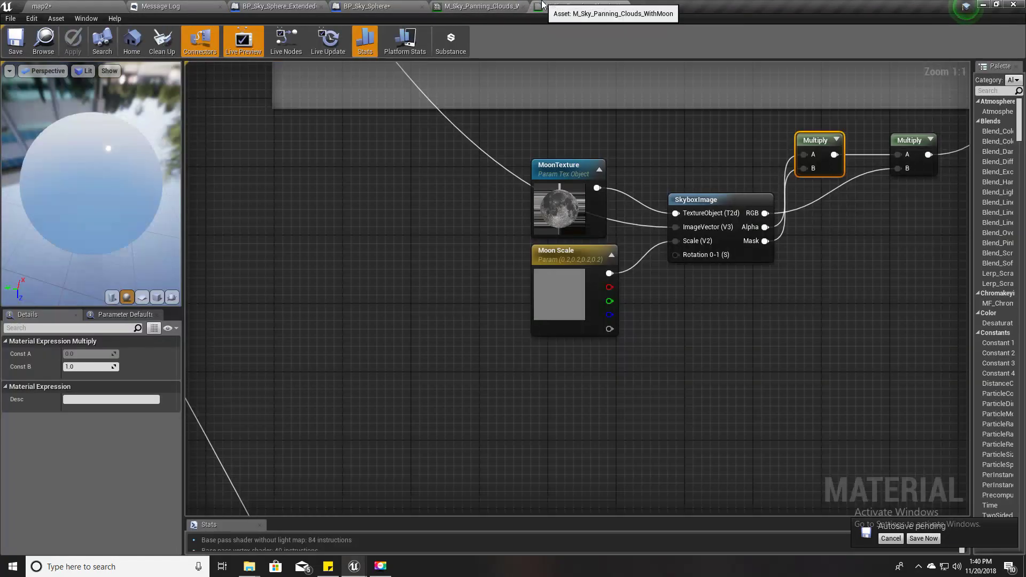
- Connect the sun-and-moon Add node's output to the B input of the following Add node and apply the material
right_click_drag(794, 258, 652, 347)
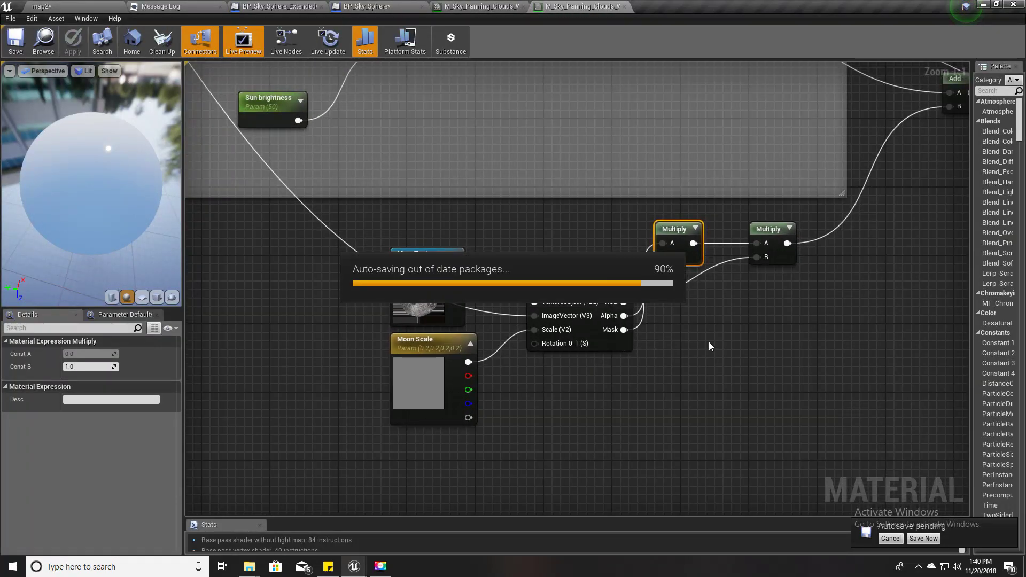
right_click_drag(751, 360, 544, 389)
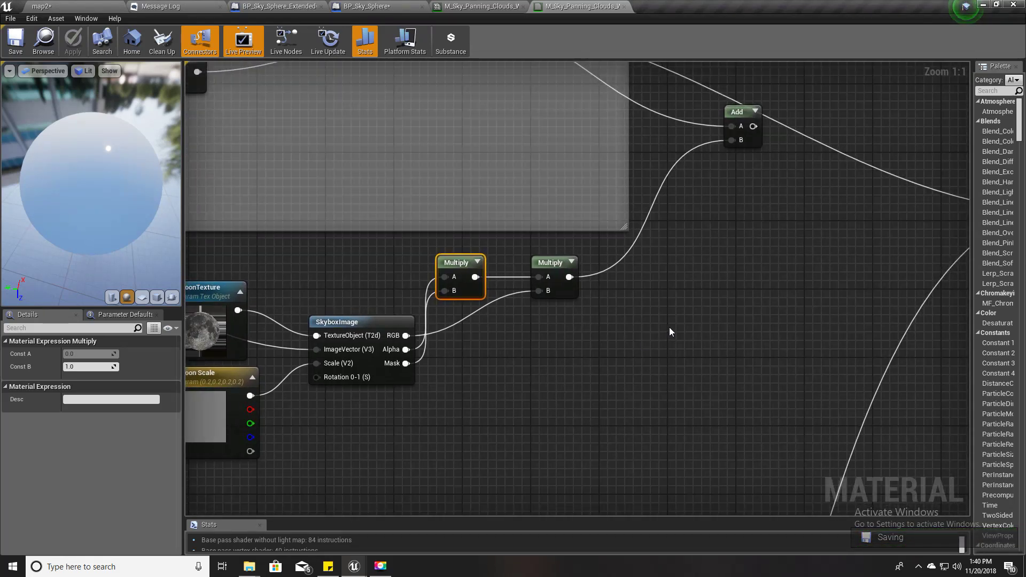
right_click_drag(669, 327, 520, 283)
left_click_drag(449, 249, 457, 256)
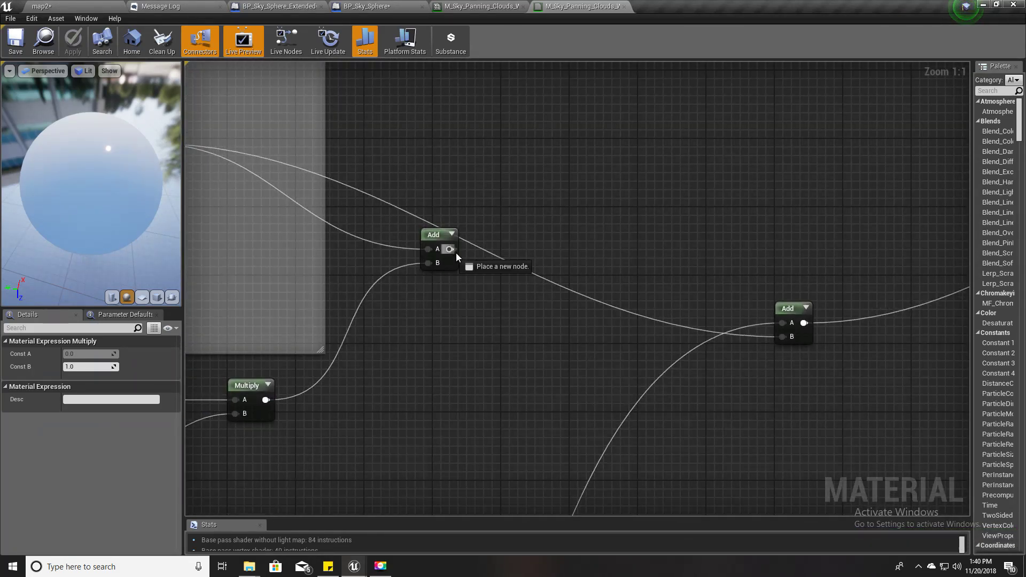
left_click_drag(618, 327, 783, 336)
right_click_drag(394, 348, 616, 287)
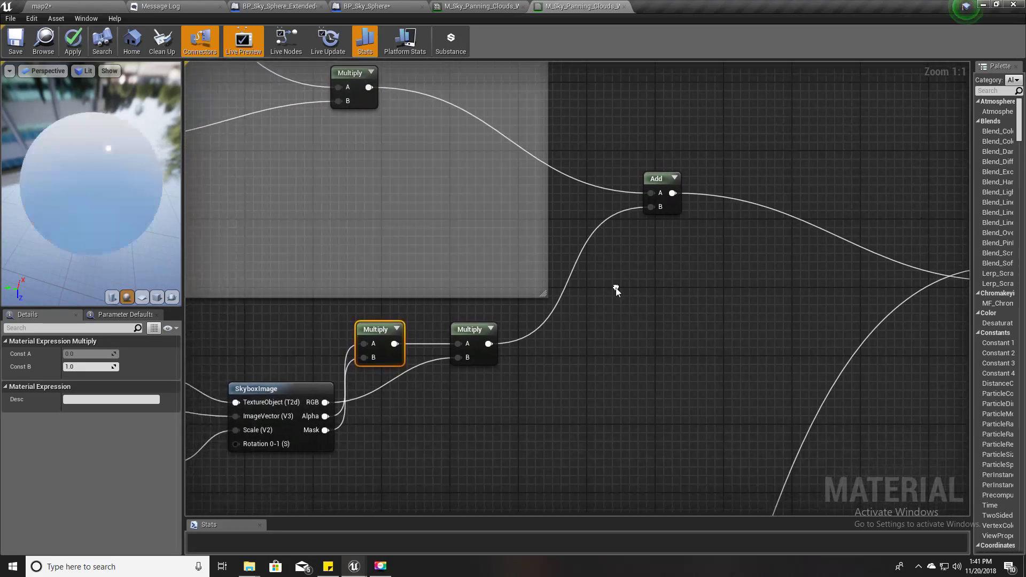
left_click(75, 42)
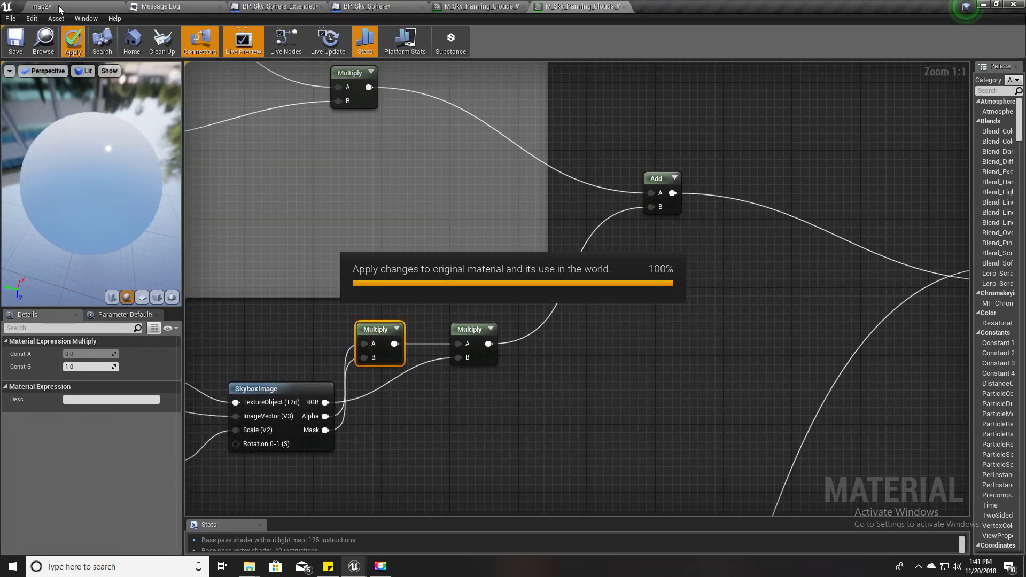
- Look up at the moon in the map2 night sky and enlarge the level viewport
left_click(59, 5)
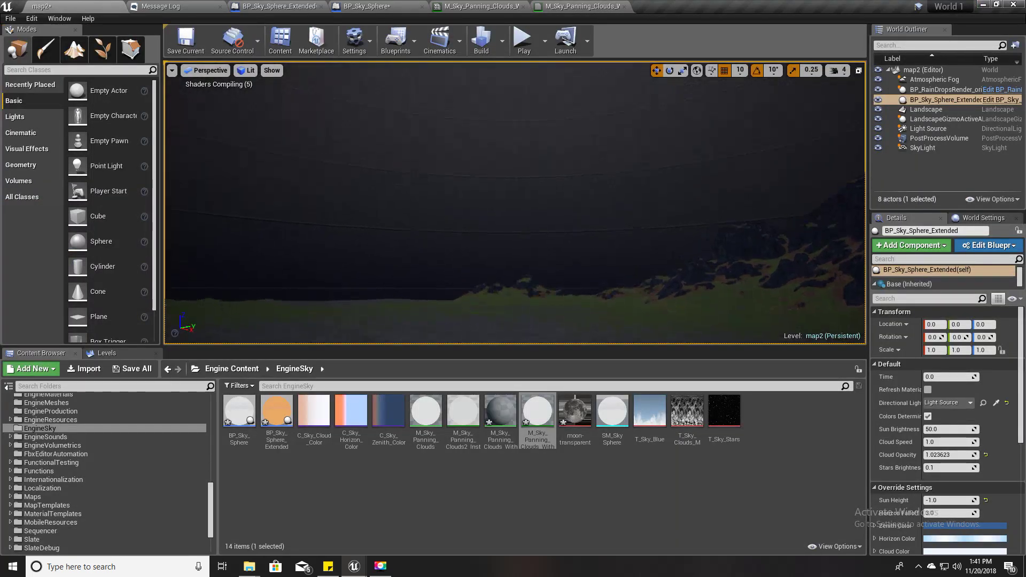
right_click_drag(514, 241, 514, 176)
right_click_drag(509, 227, 524, 249)
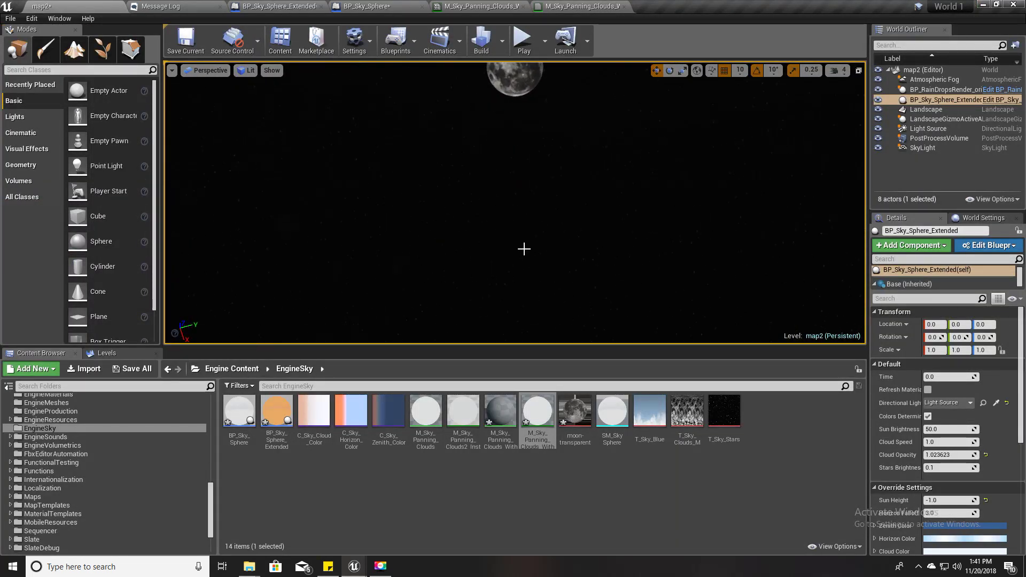
left_click_drag(561, 345, 599, 423)
right_click_drag(599, 423, 599, 382)
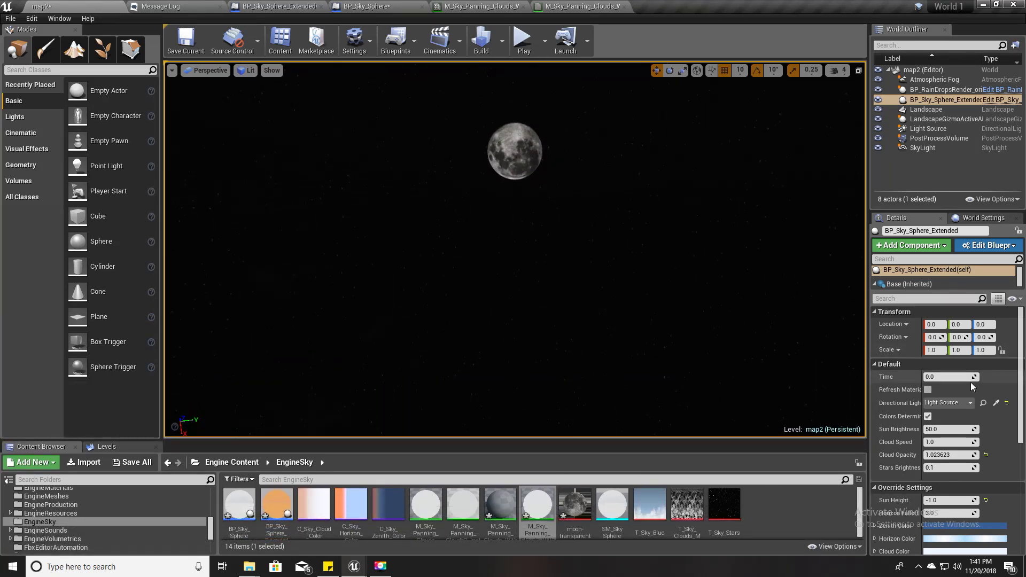
- Set the sky sphere's Time to about 0.4, look around the night sky, and return to the M_Sky_Panning_Clouds_WithMoon graph
mouse_move(935, 377)
left_mouse_down()
mouse_move(978, 376)
mouse_move(926, 377)
left_mouse_up()
right_click_drag(615, 185, 523, 195)
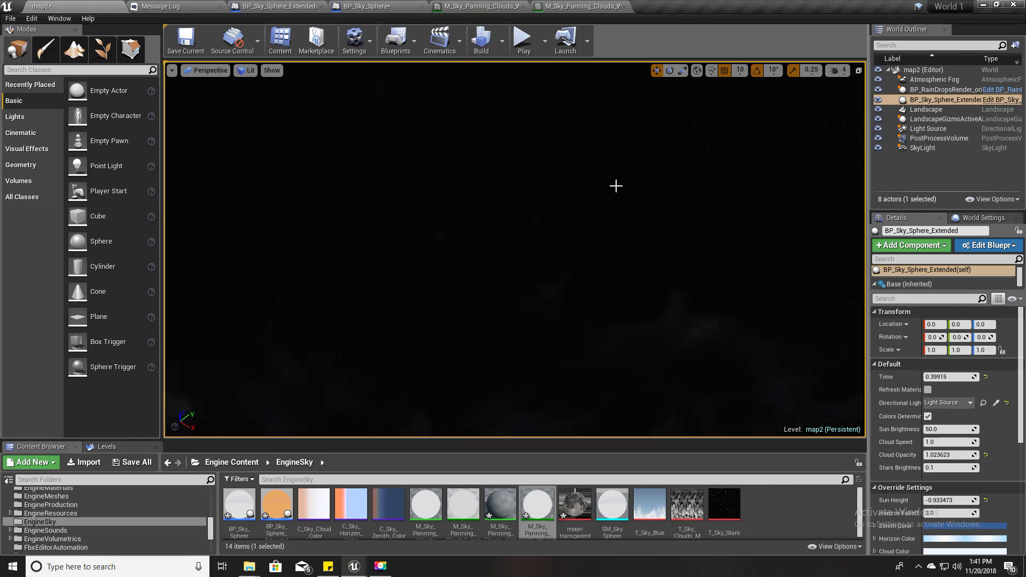
left_click(541, 4)
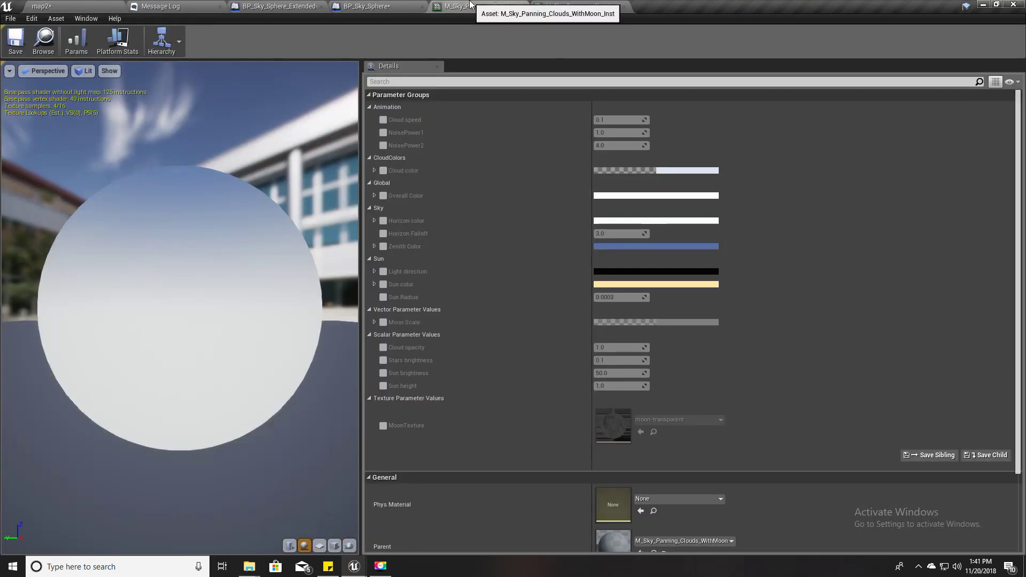
- Add a BreakOutFloat3Components node below the Sun group, fed by the light direction node in the group up and left of it
scroll(483, 226, "down", 4)
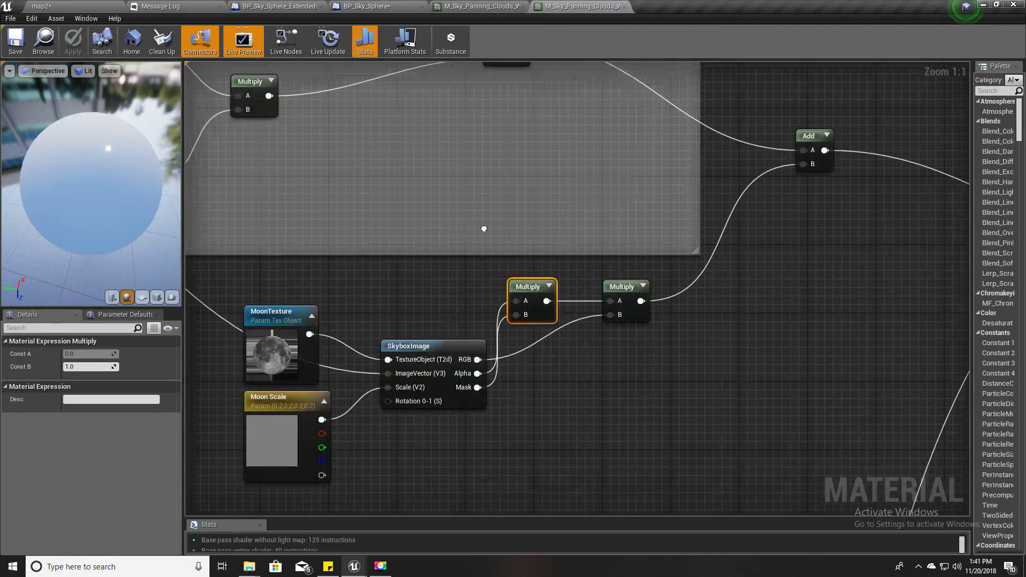
right_click_drag(364, 272, 534, 262)
scroll(483, 248, "down", 2)
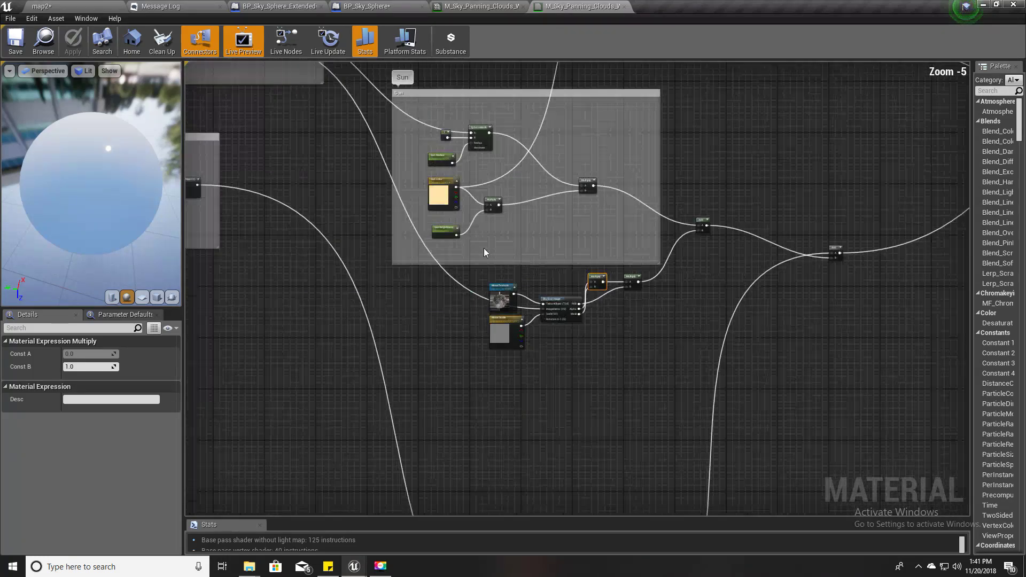
right_click_drag(408, 235, 404, 310)
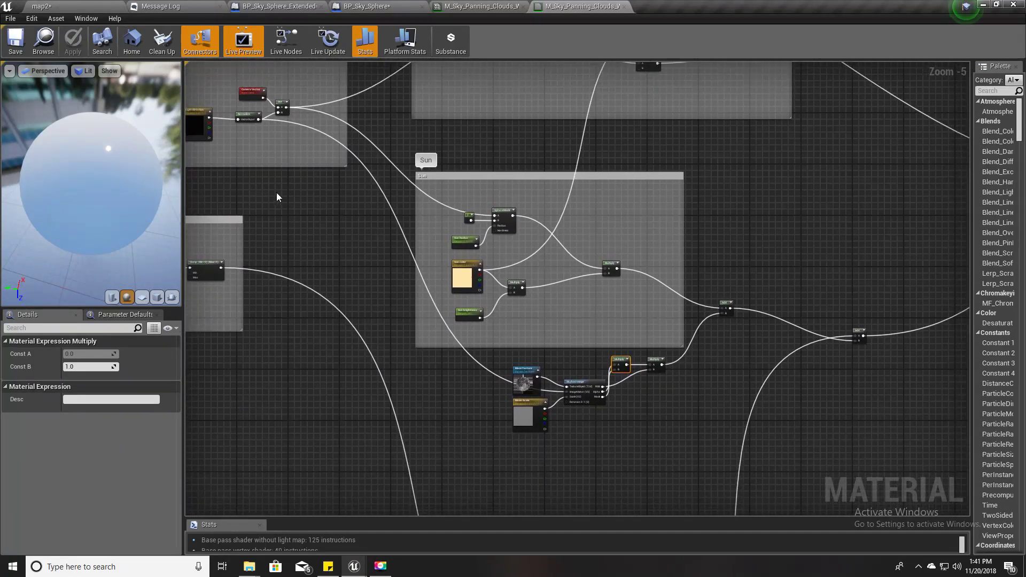
left_click_drag(257, 120, 456, 381)
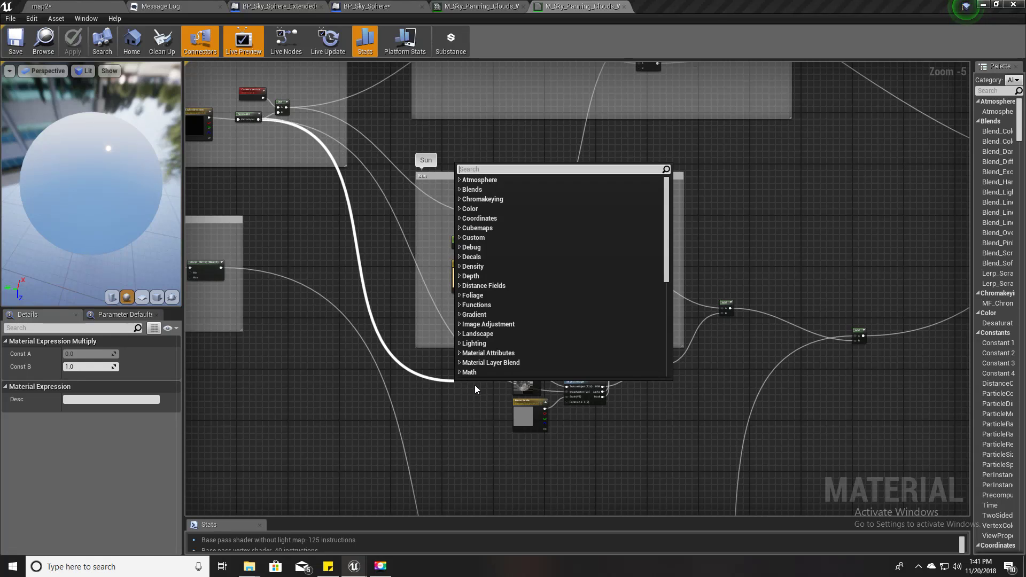
type("break")
key("Down")
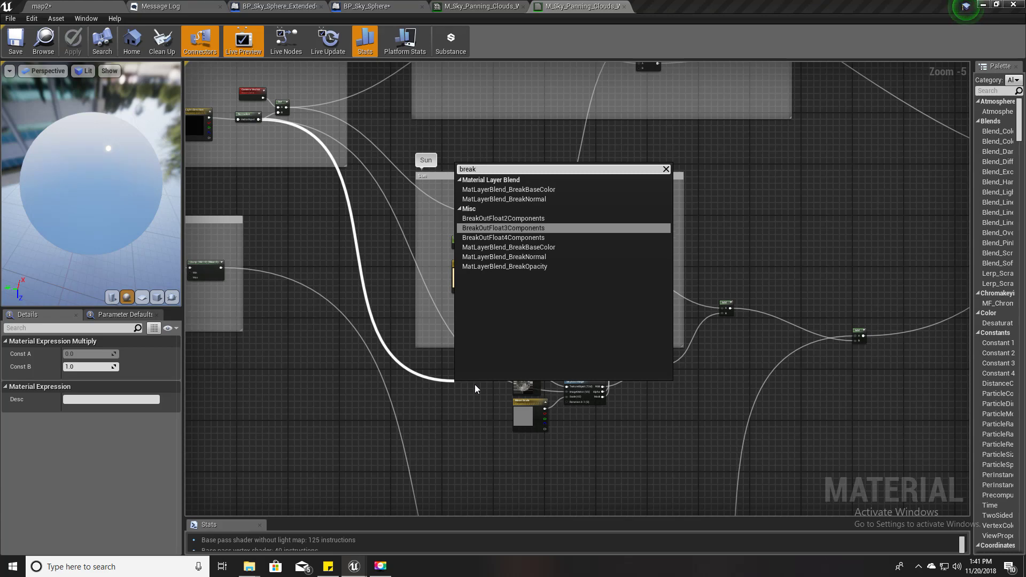
key("Return")
- Spread out the Moon Scale, MoonTexture and BreakOutFloat3Components nodes to make room in front of SkyboxImage's ImageVector input
scroll(514, 398, "up", 2)
scroll(514, 397, "up", 2)
right_click_drag(492, 406, 482, 297)
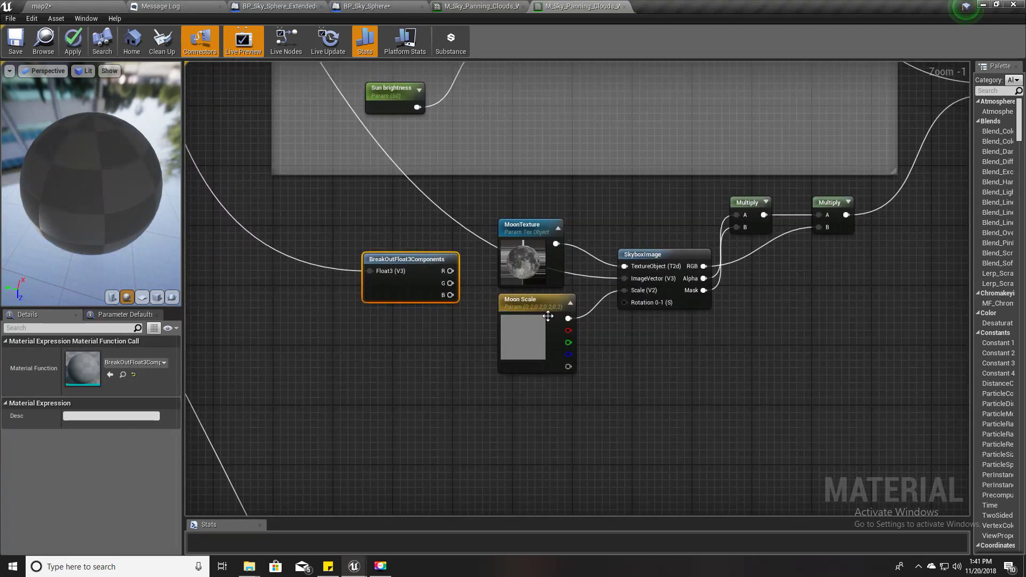
left_click_drag(540, 309, 540, 372)
left_click_drag(526, 231, 518, 194)
mouse_move(418, 271)
left_mouse_down()
mouse_move(366, 273)
mouse_move(419, 275)
left_mouse_up()
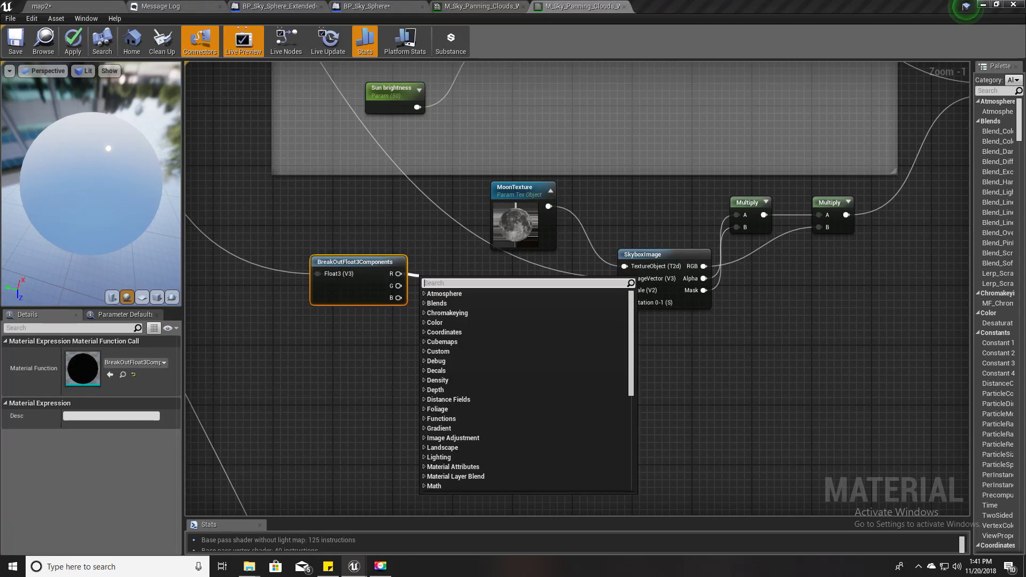
key("Escape")
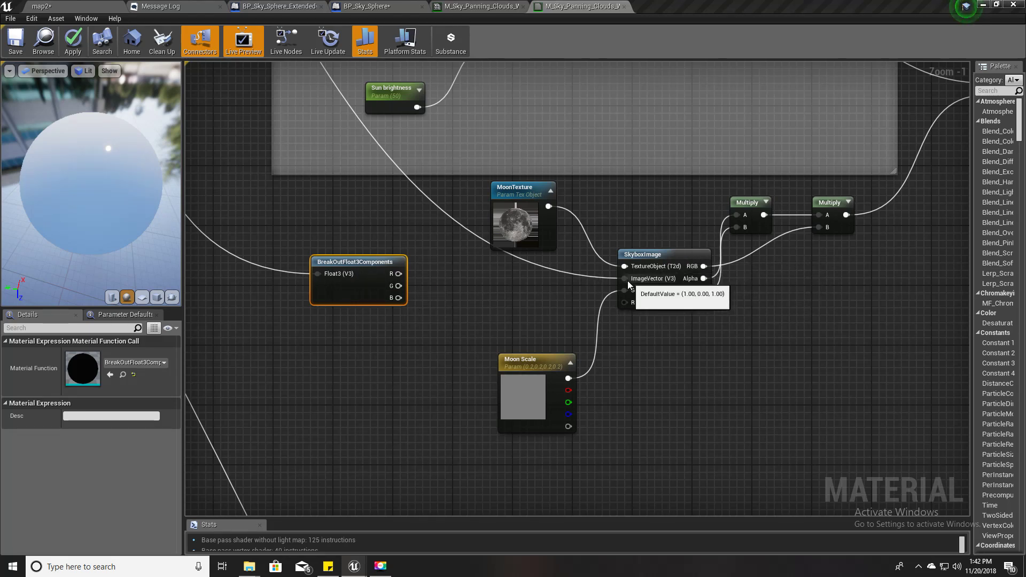
- Add a MakeFloat3 node feeding SkyboxImage's ImageVector input, and connect BreakOutFloat3Components' G to Y and B to Z
left_click_drag(625, 279, 532, 287)
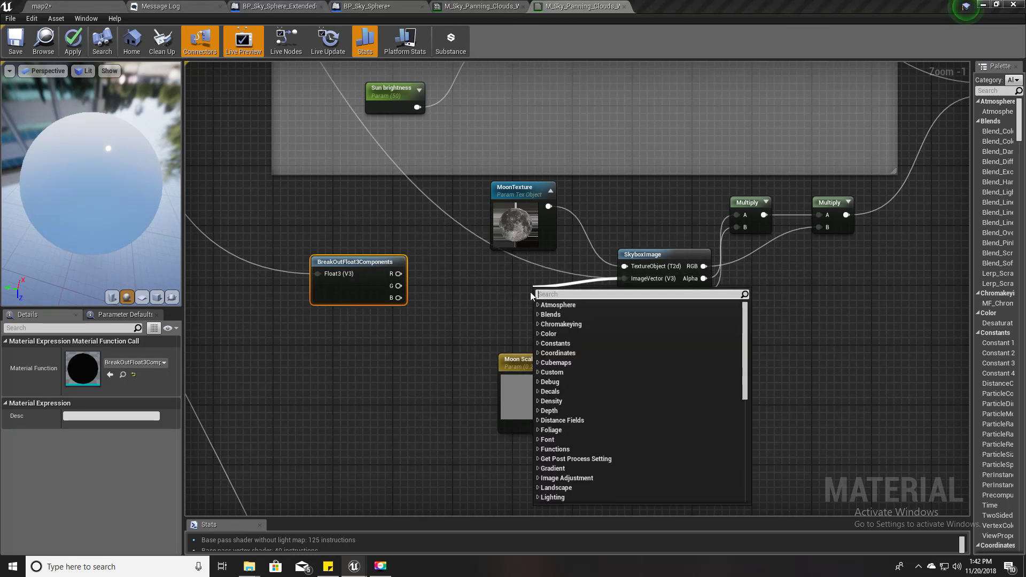
type("make")
key("Down")
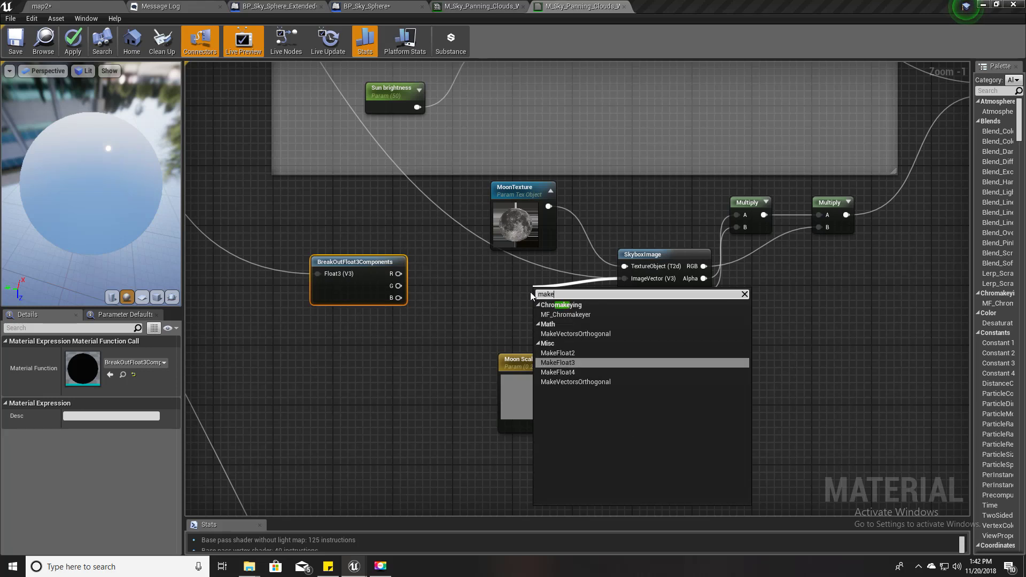
key("Return")
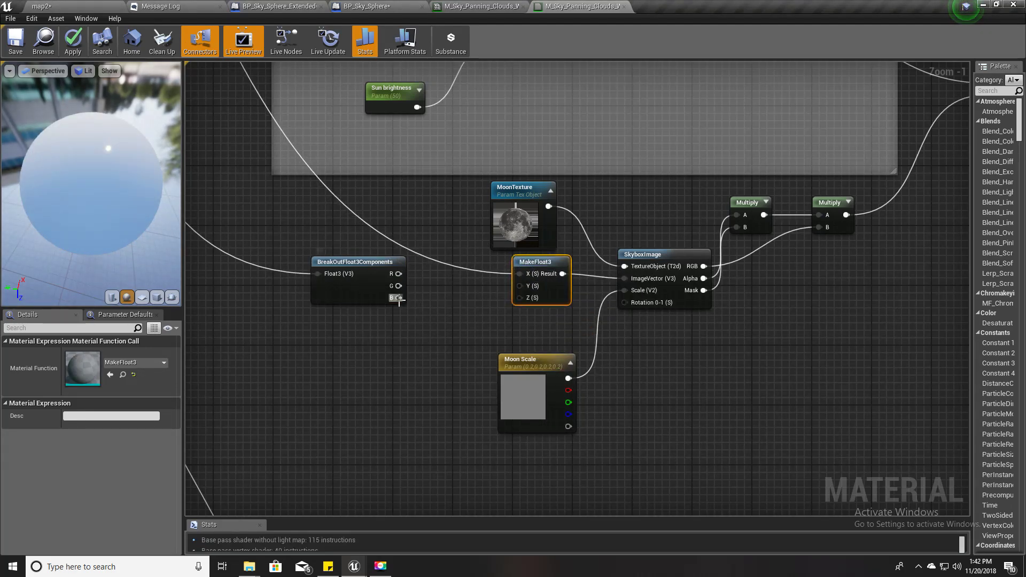
mouse_move(398, 298)
left_mouse_down()
mouse_move(520, 298)
mouse_move(398, 286)
left_mouse_up()
left_click_drag(512, 189, 505, 182)
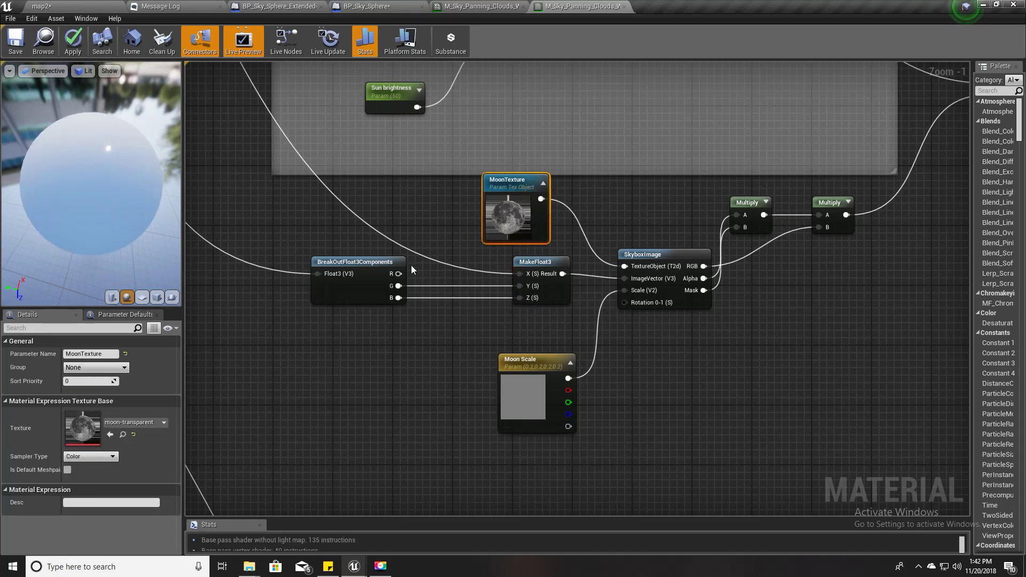
- Insert a Multiply node between BreakOutFloat3Components' R output and MakeFloat3's X input
left_click_drag(398, 273, 425, 272)
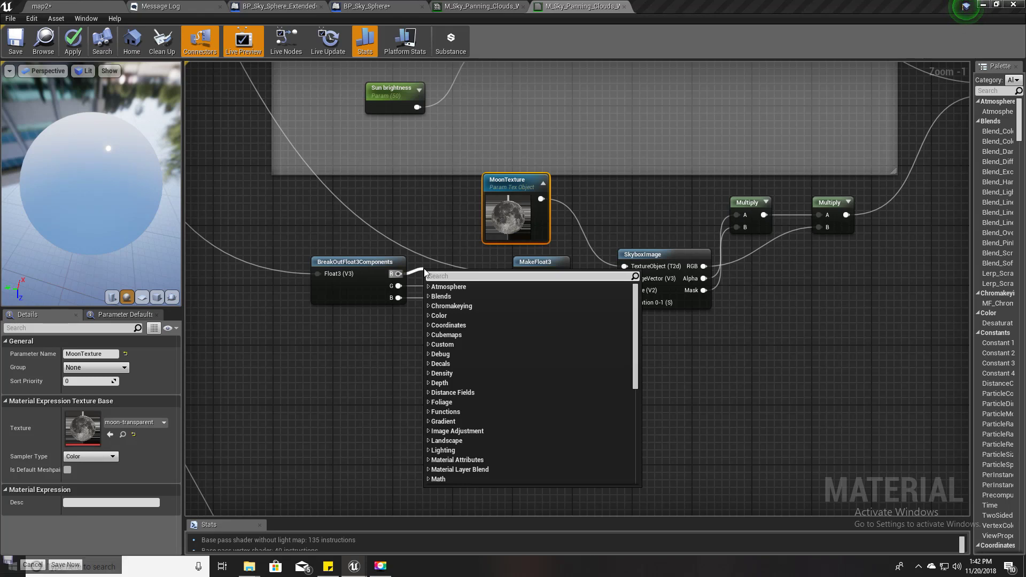
type("*")
key("Return")
left_click_drag(447, 281, 533, 274)
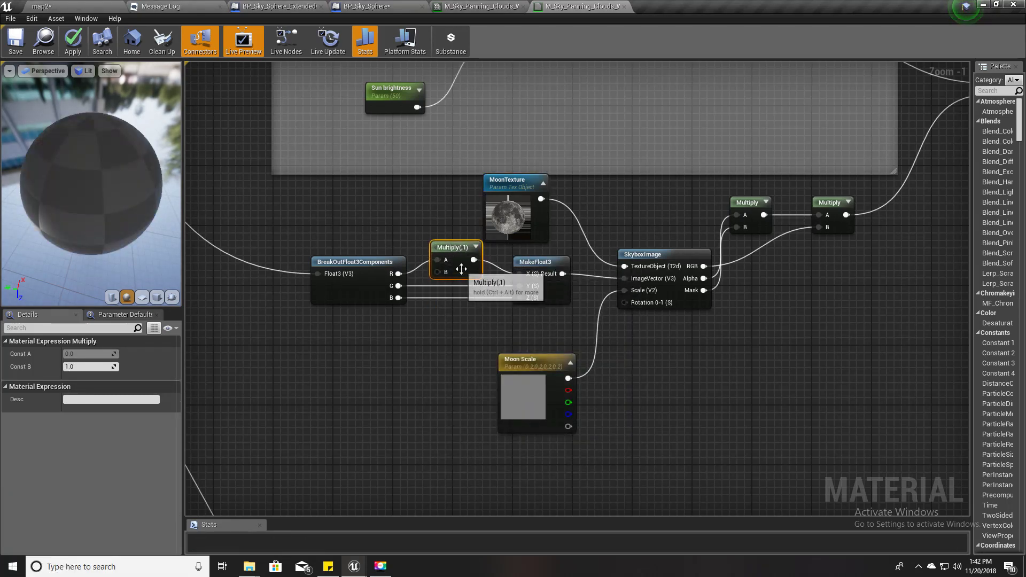
- Set the new Multiply node's Const B to -1 and apply the material
left_click(81, 367)
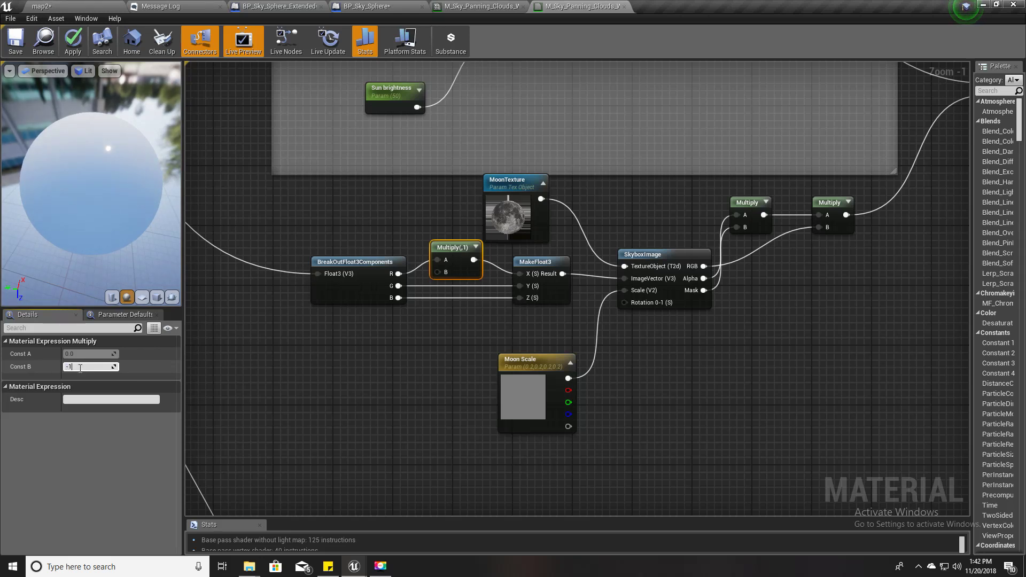
type("-1")
key("Return")
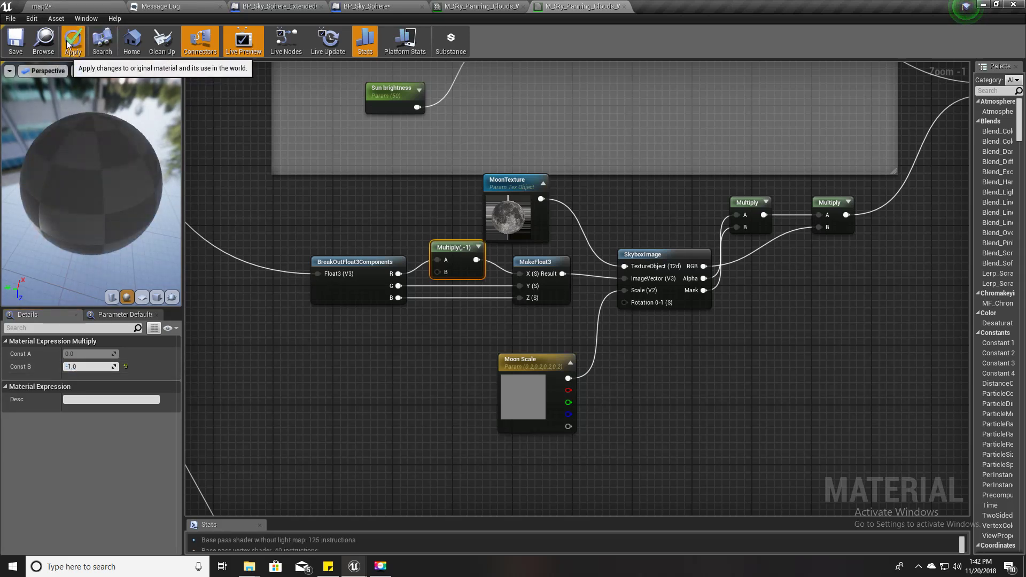
left_click(71, 42)
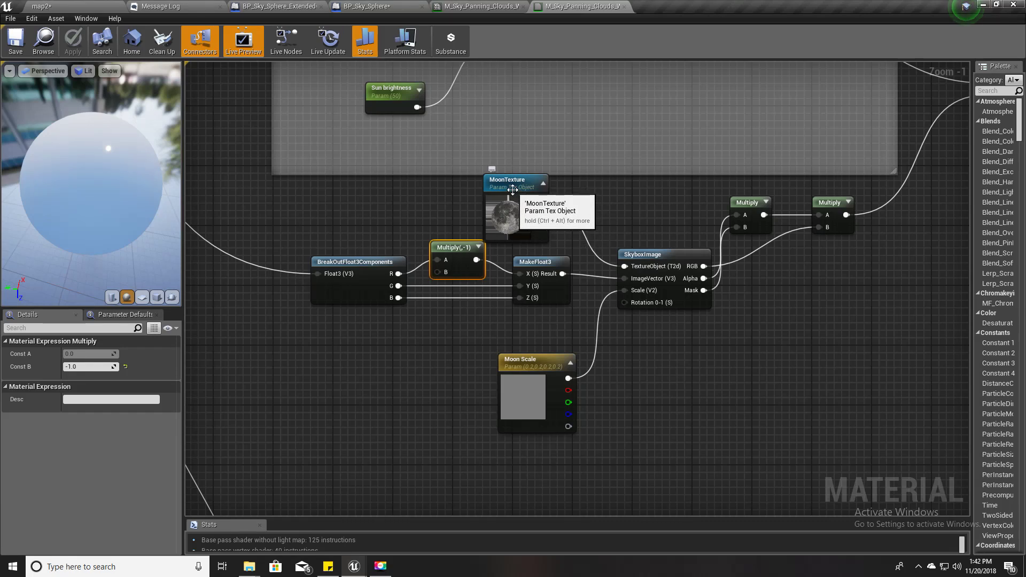
- Align MoonTexture and Moon Scale above and below MakeFloat3, and move all the moon nodes further below the Sun group
left_click_drag(512, 189, 543, 191)
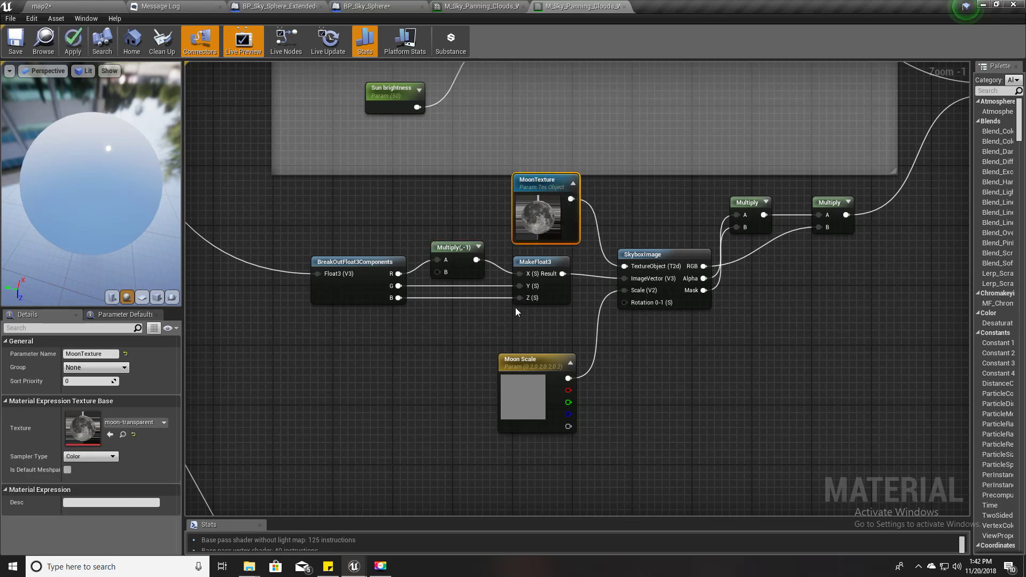
right_click_drag(536, 307, 512, 297)
left_click_drag(505, 361, 518, 321)
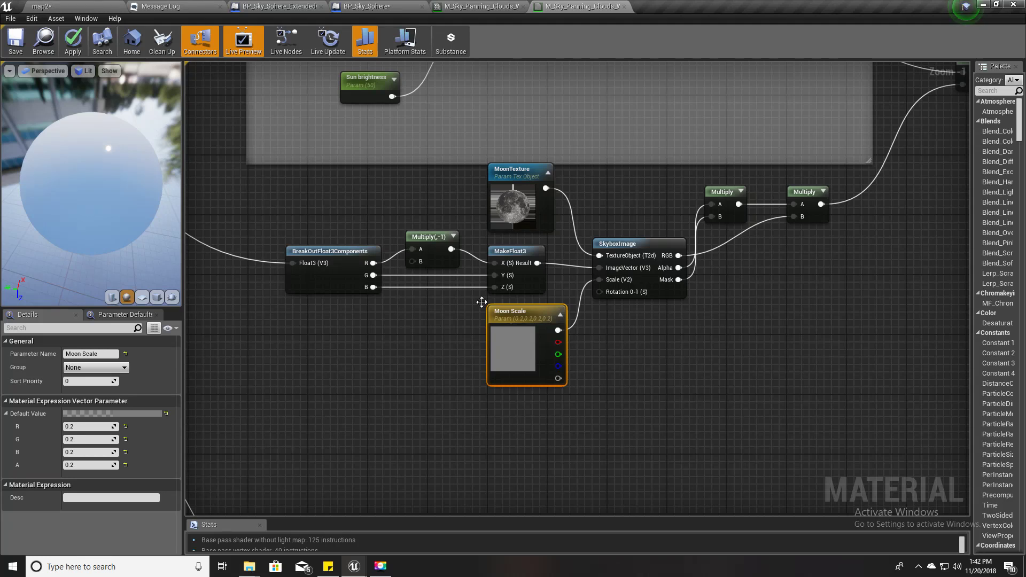
left_click_drag(305, 197, 828, 401)
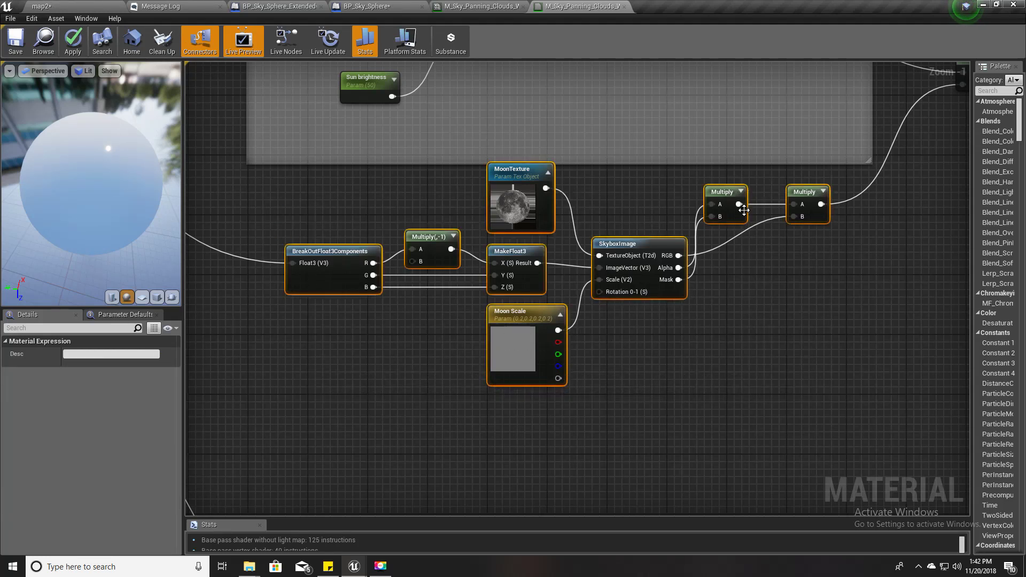
left_click_drag(744, 210, 744, 262)
left_click(722, 367)
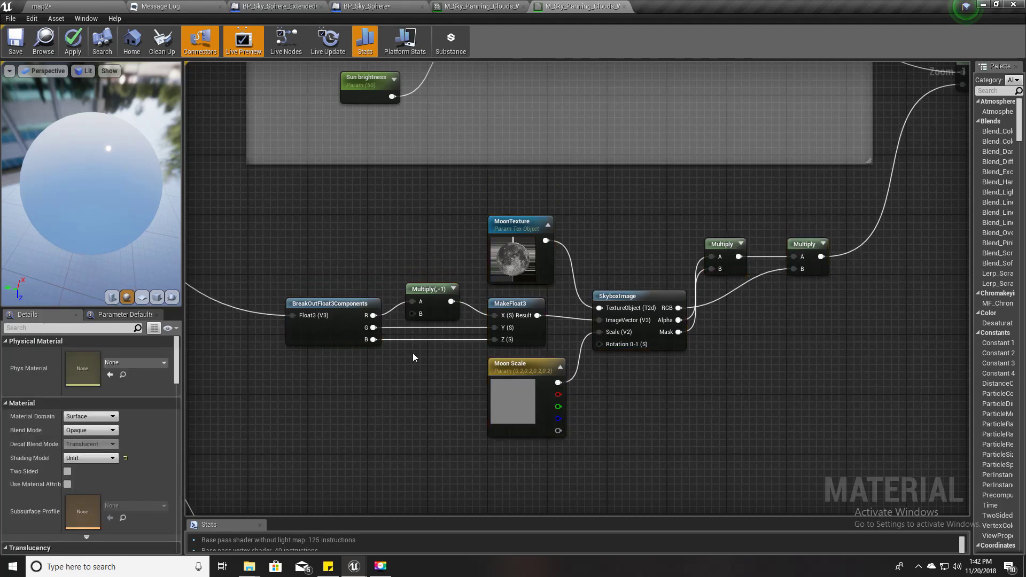
scroll(412, 357, "up", 1)
right_click_drag(419, 396, 427, 357)
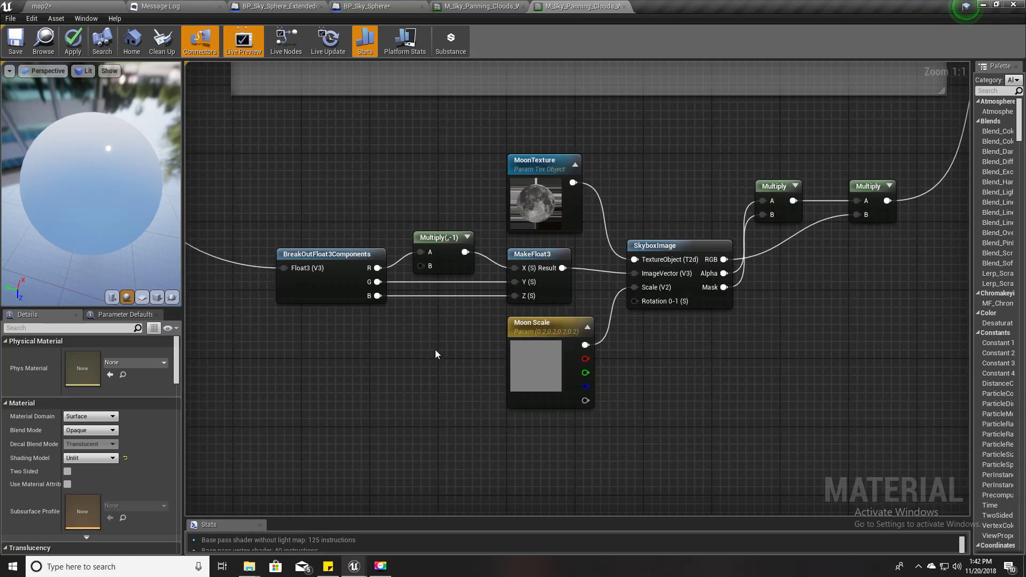
- Check the moon and sun in the map2 level with the sky sphere's Time at about 5.1 and about 7.4
left_click(74, 6)
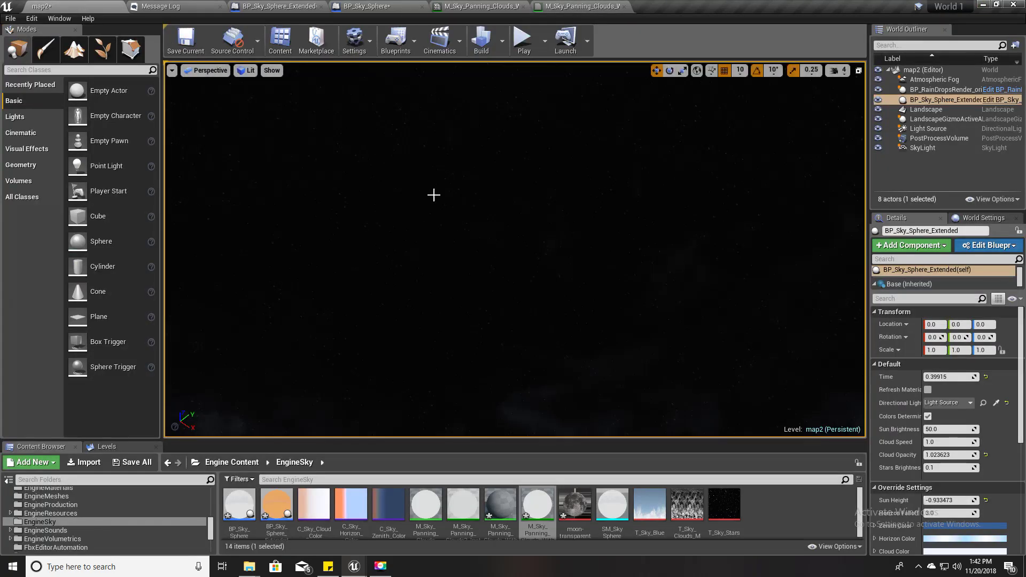
right_click_drag(518, 221, 533, 212)
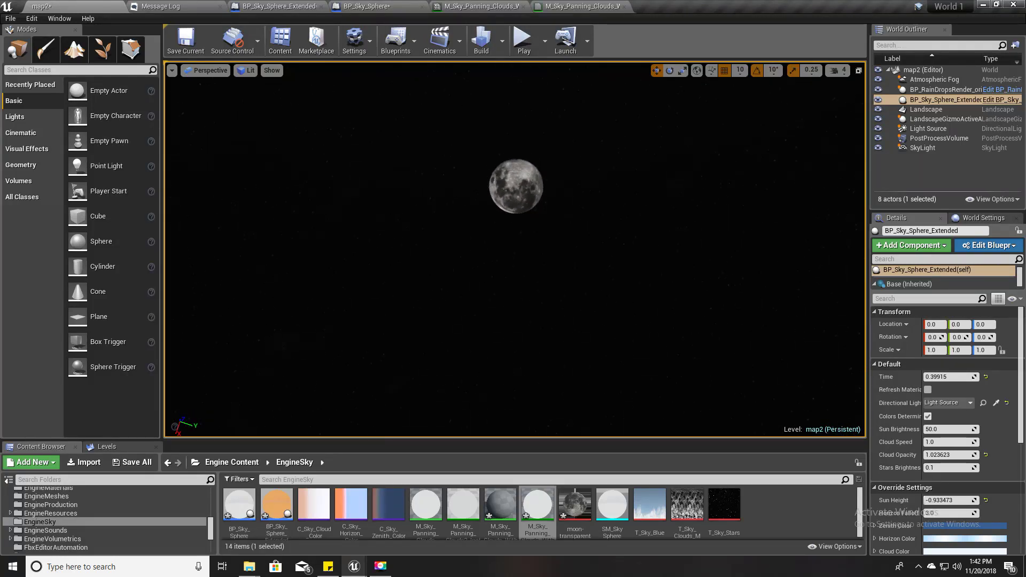
mouse_move(952, 376)
left_mouse_down()
mouse_move(980, 377)
mouse_move(955, 377)
mouse_move(969, 377)
left_mouse_up()
mouse_move(612, 280)
right_mouse_down()
mouse_move(612, 299)
mouse_move(612, 280)
right_mouse_up()
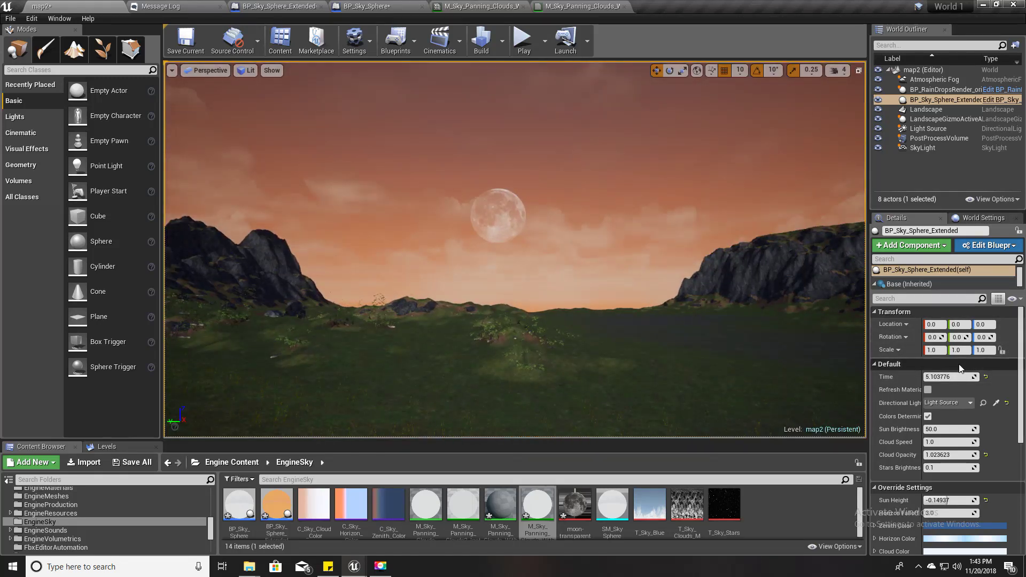
left_click_drag(940, 377, 962, 377)
right_click_drag(399, 160, 363, 145)
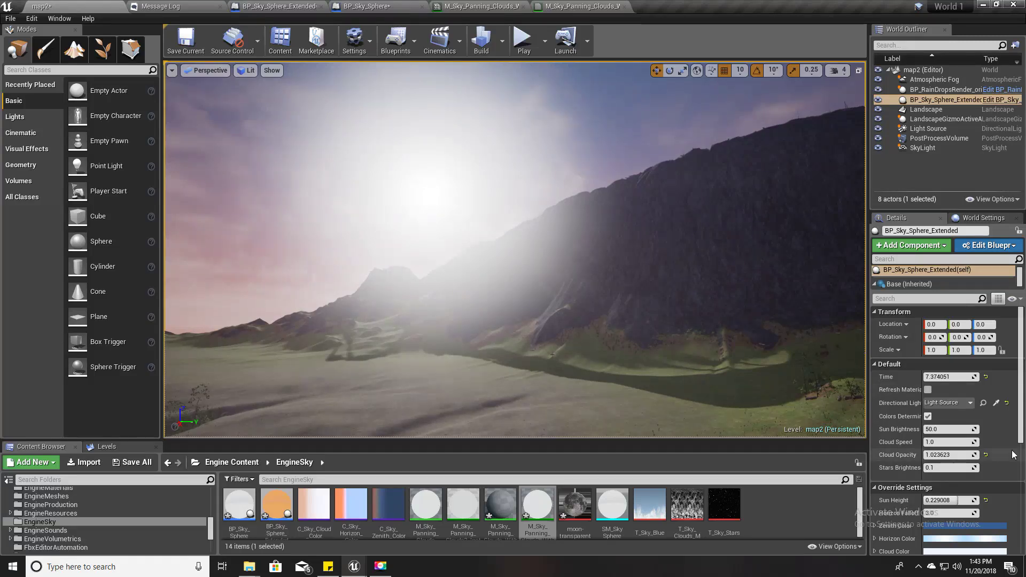
- Set the sky sphere's Time back to night at about 1.6 and look up at the moon
left_click_drag(956, 377, 929, 378)
right_click_drag(711, 303, 693, 206)
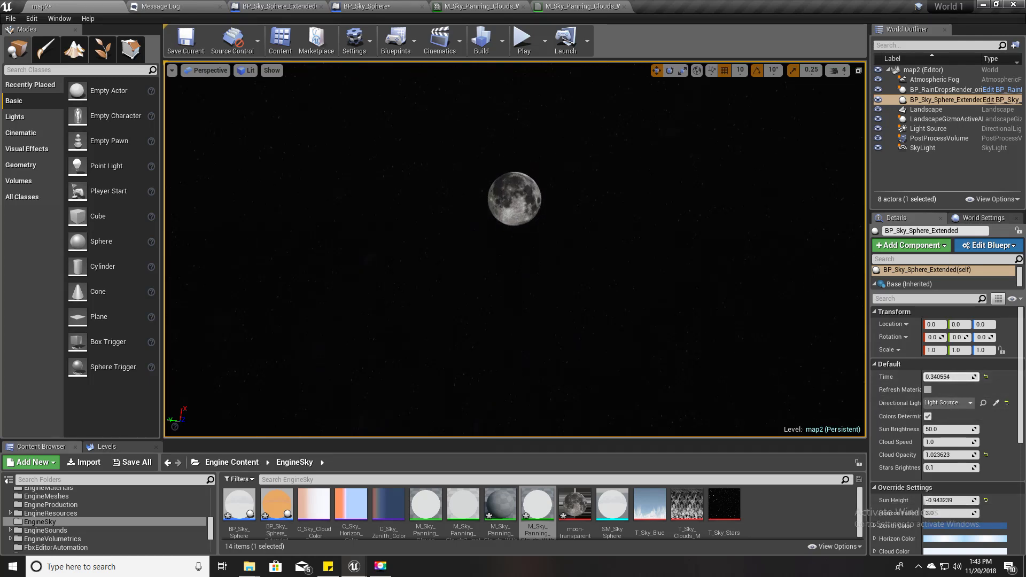
mouse_move(950, 377)
left_mouse_down()
mouse_move(968, 377)
mouse_move(956, 377)
left_mouse_up()
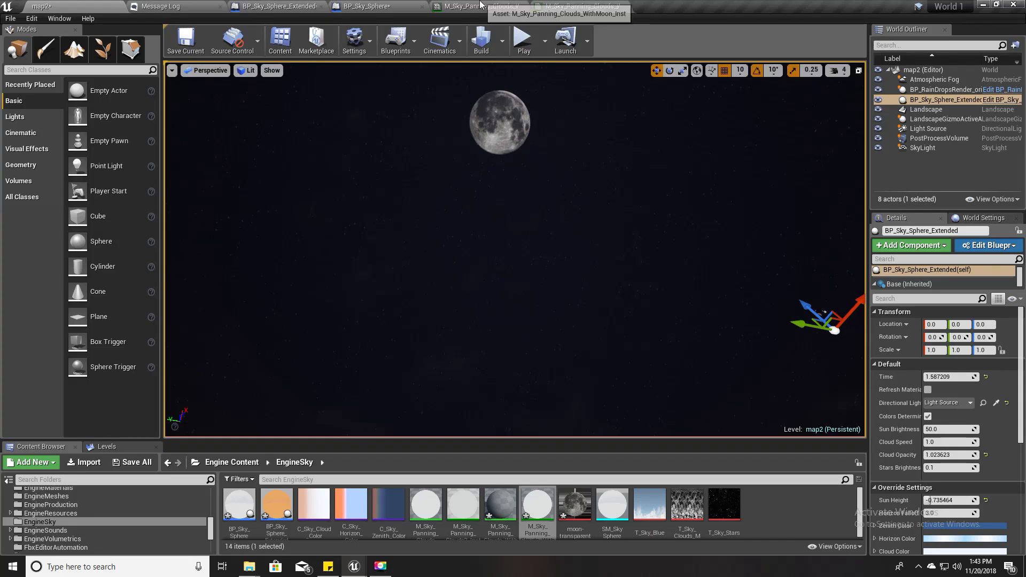
- Review the moon nodes around SkyboxImage in the M_Sky_Panning_Clouds_WithMoon graph and select the Moon Scale parameter
left_click(580, 6)
left_click(579, 4)
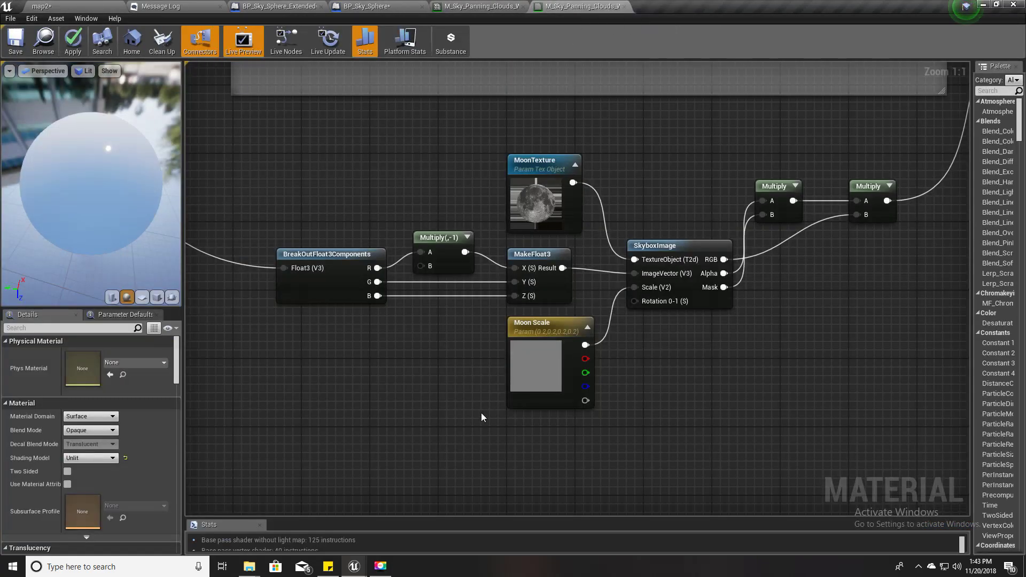
right_click_drag(481, 413, 372, 368)
right_click_drag(340, 315, 408, 412)
right_click_drag(784, 386, 652, 391)
left_click_drag(555, 316, 601, 347)
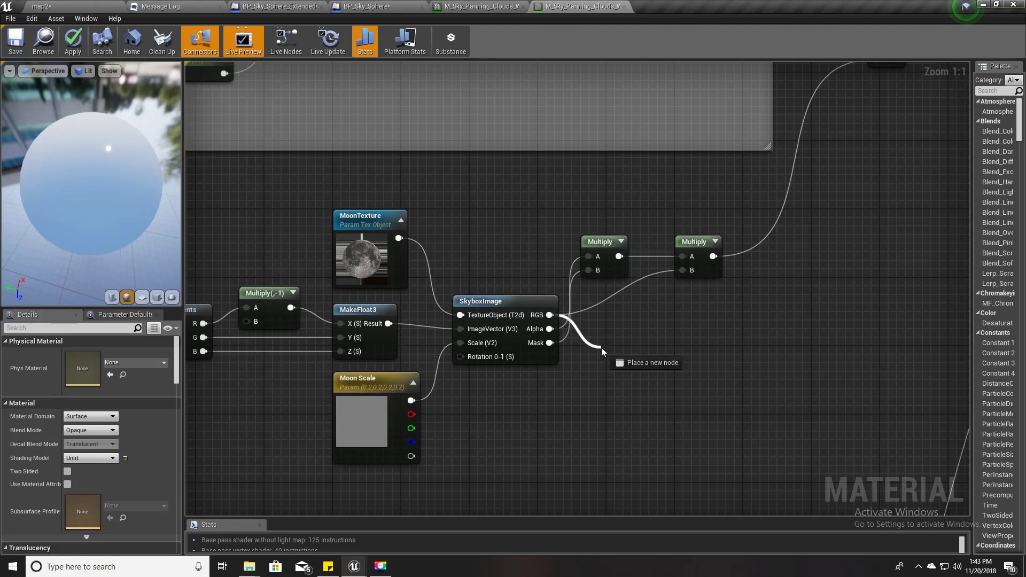
right_click_drag(369, 382, 444, 345)
left_click(444, 345)
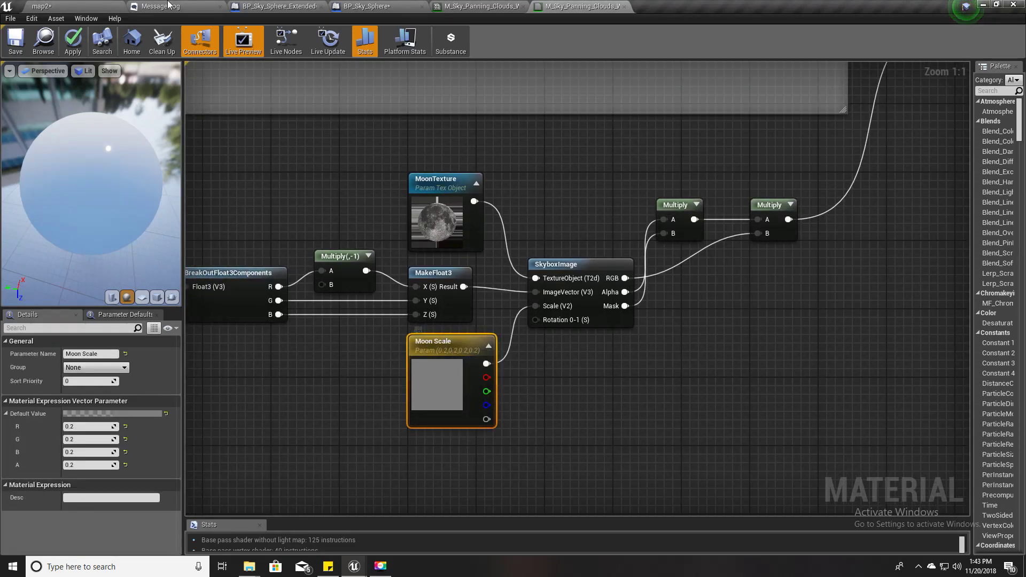
- Locate the source material of Create Dynamic Material Instance in BP_Sky_Sphere's Construction Script among the project's assets
left_click(70, 6)
left_click(358, 6)
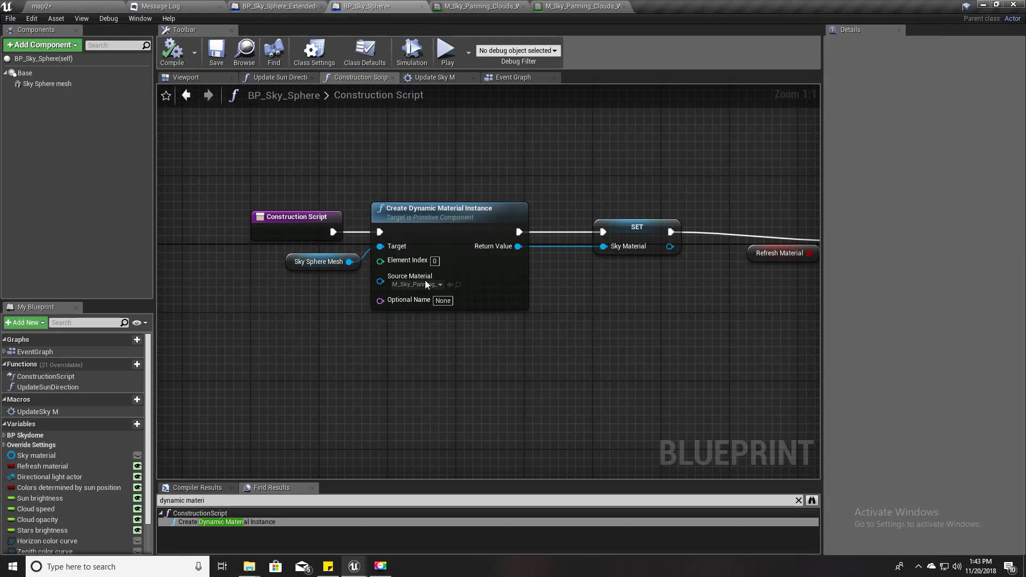
left_click(458, 284)
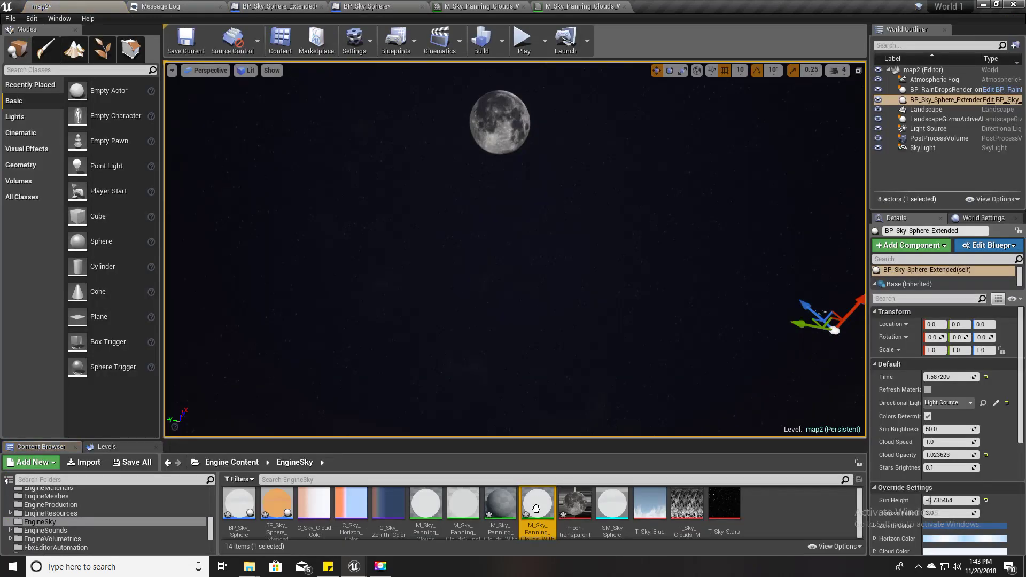
- Enable the MoonTexture and Moon Scale parameter overrides in the material instance of M_Sky_Panning_Clouds_WithMoon and view the moon in map2
double_click(537, 515)
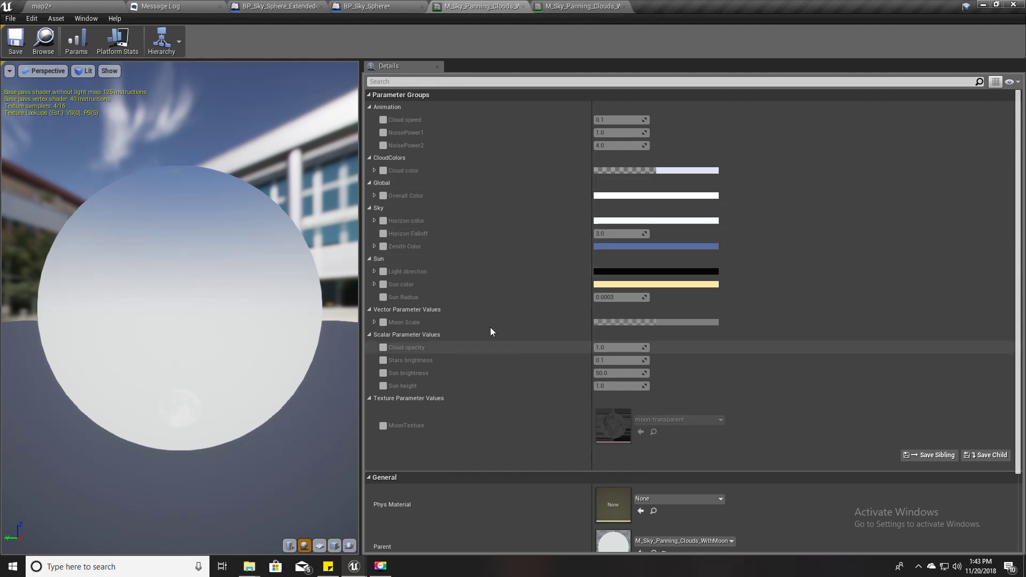
left_click(374, 6)
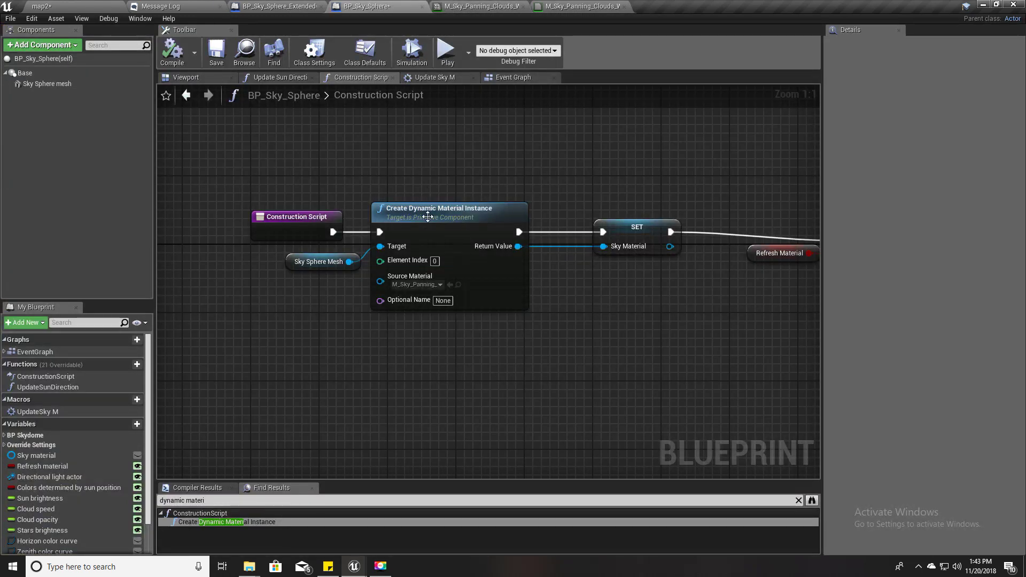
left_click(478, 6)
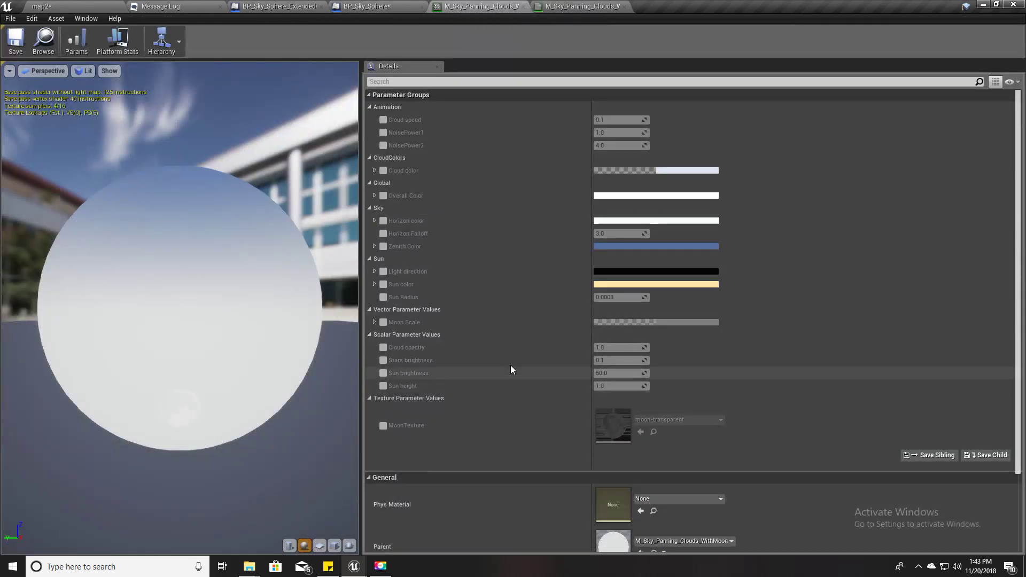
scroll(529, 396, "down", 3)
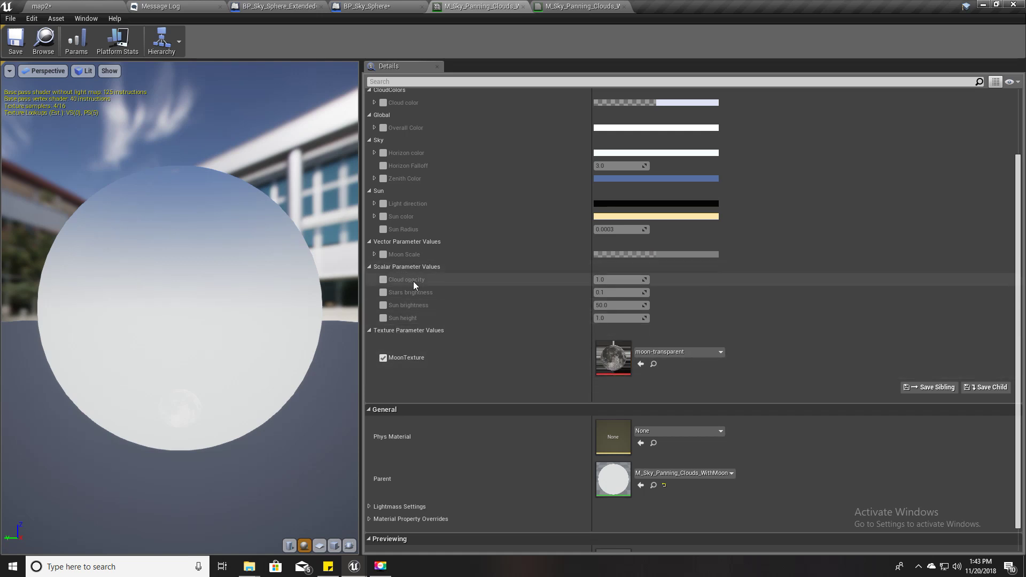
scroll(420, 287, "down", 2)
scroll(427, 293, "up", 1)
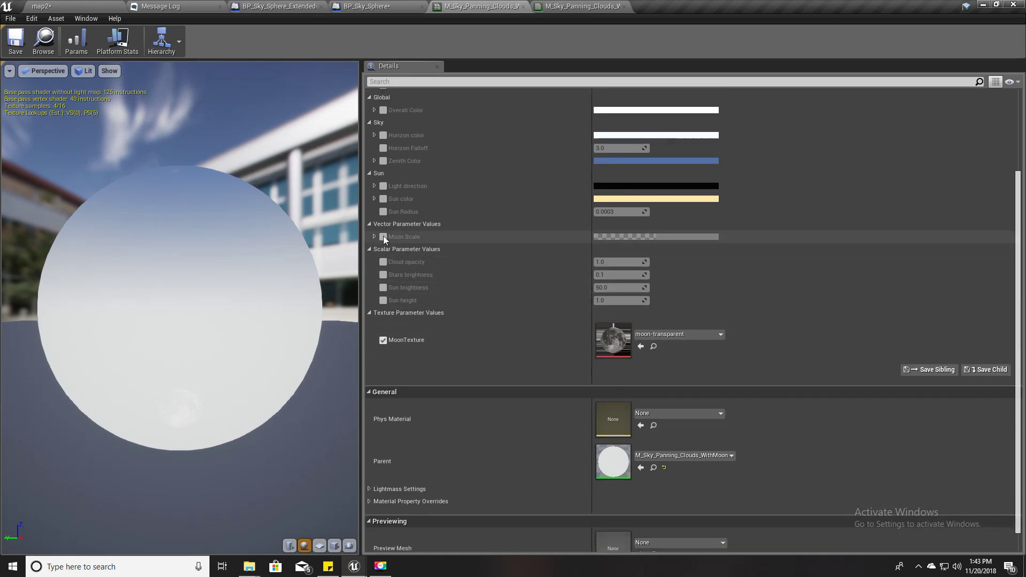
left_click(641, 239)
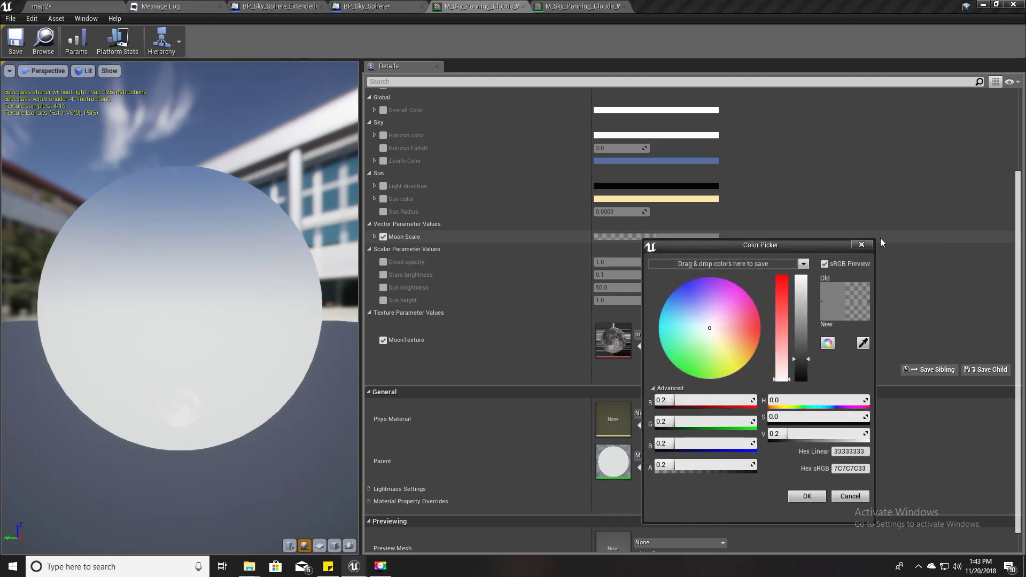
left_click(861, 244)
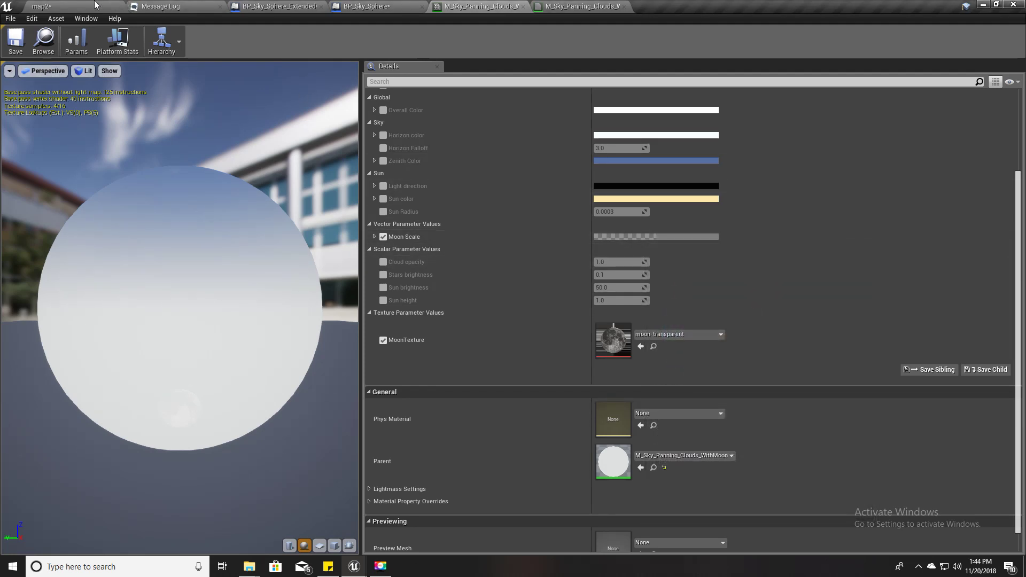
left_click(95, 4)
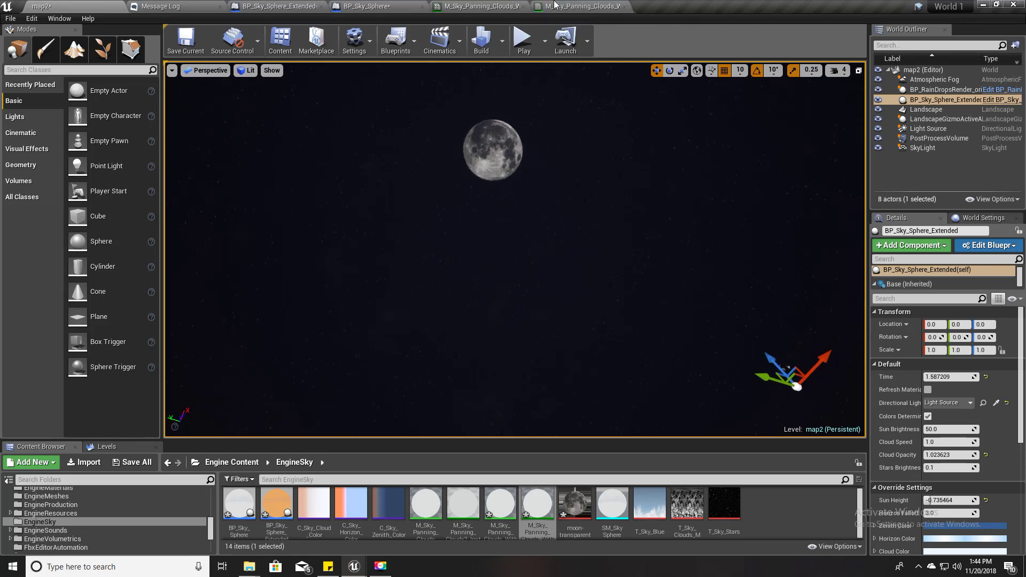
- In the M_Sky_Panning_Clouds_WithMoon graph, insert a Multiply node between SkyboxImage's RGB output and the B input of the final moon Multiply
left_click(557, 5)
right_click_drag(588, 361, 452, 375)
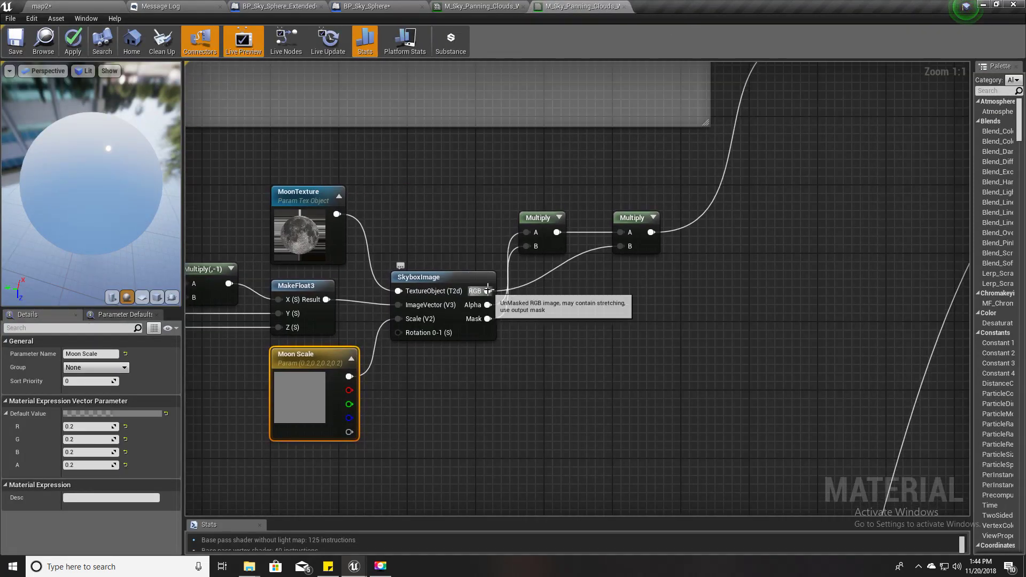
left_click_drag(487, 291, 570, 311)
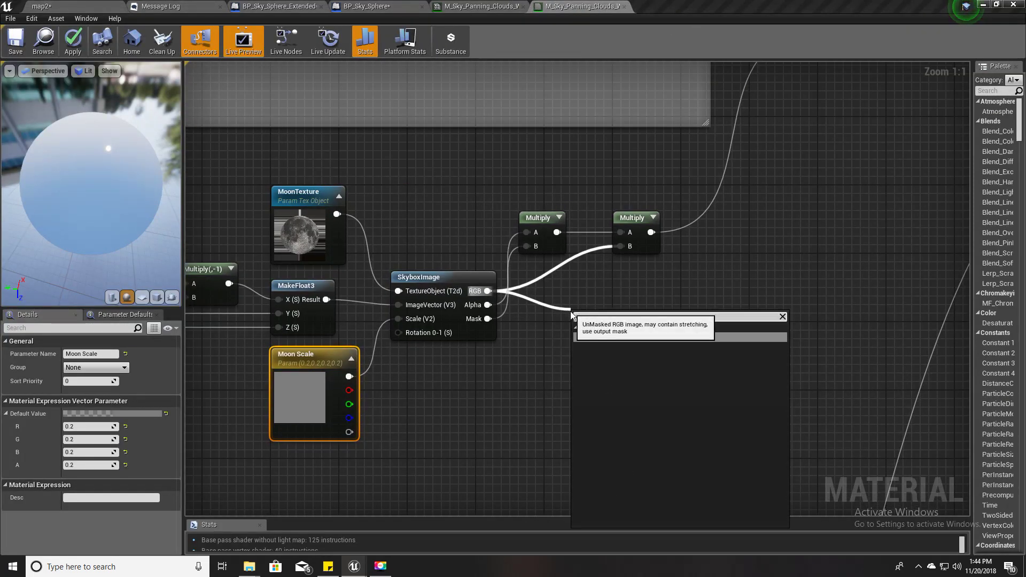
key("Return")
left_click_drag(621, 331, 626, 311)
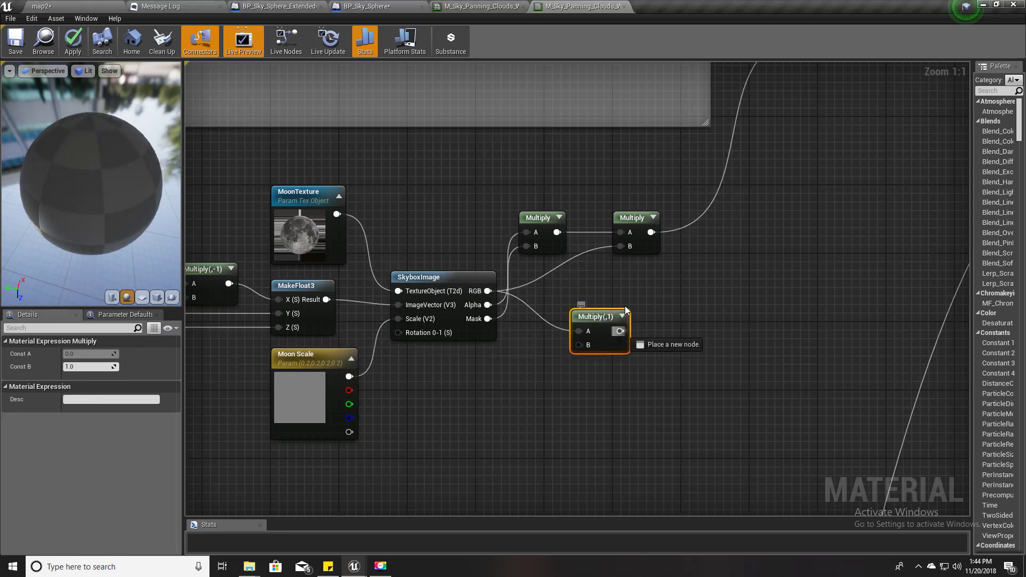
left_click_drag(616, 250, 620, 245)
right_click_drag(533, 371, 580, 331)
- Promote the new Multiply's B input to a parameter named Moon Brightness and place its node below SkyboxImage
right_click(626, 306)
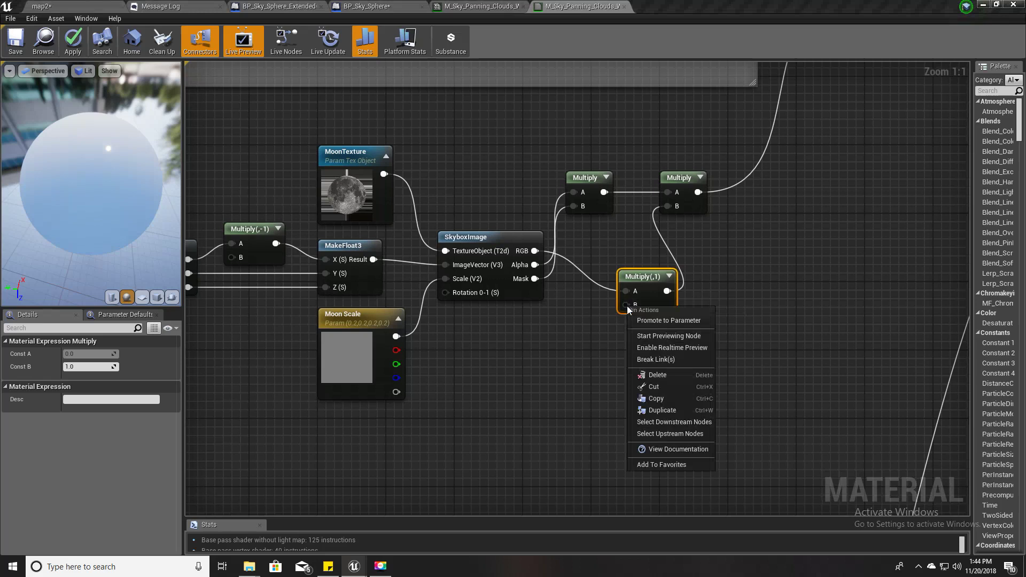
left_click(658, 325)
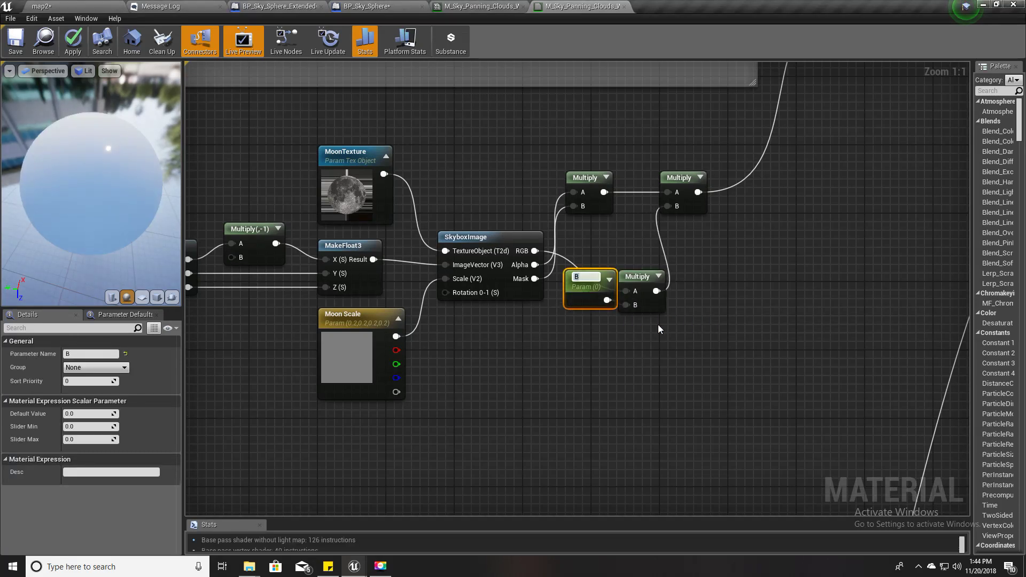
type("Moon Brightness")
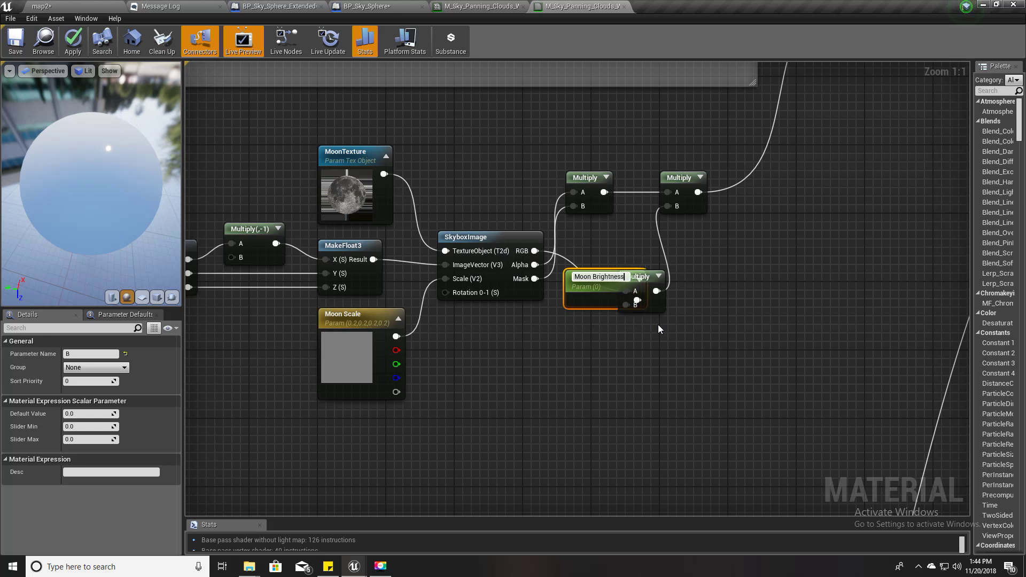
key("Return")
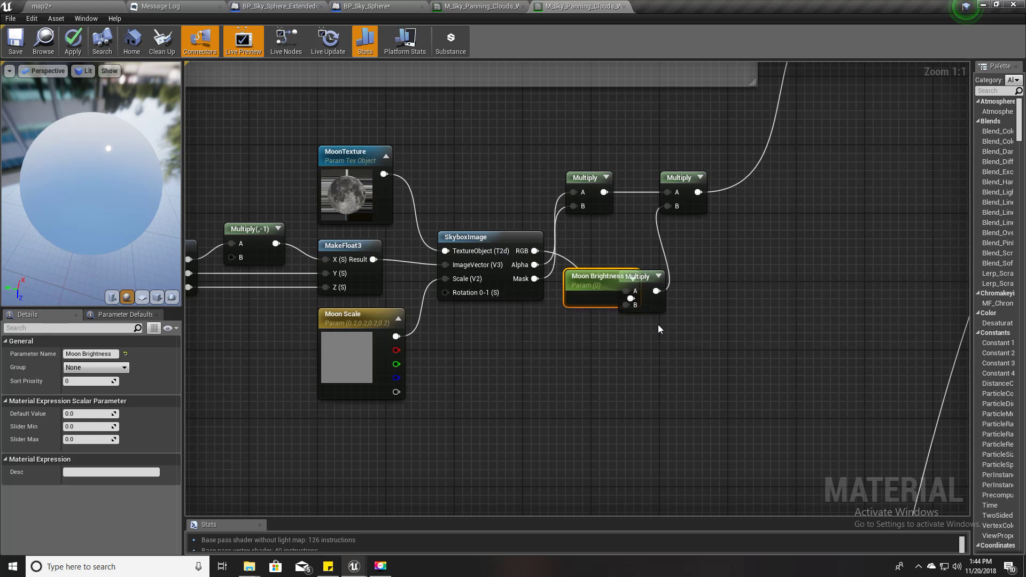
left_click_drag(586, 298, 498, 345)
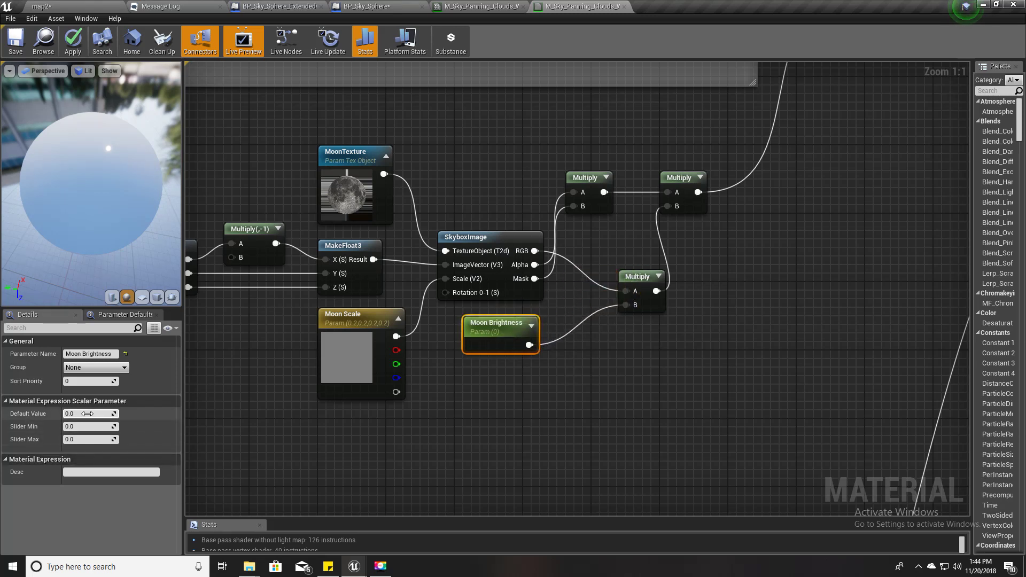
- Set Moon Brightness's default value to 2, apply the material, and view the moon in the map2 level
left_click(87, 415)
type("2")
key("Return")
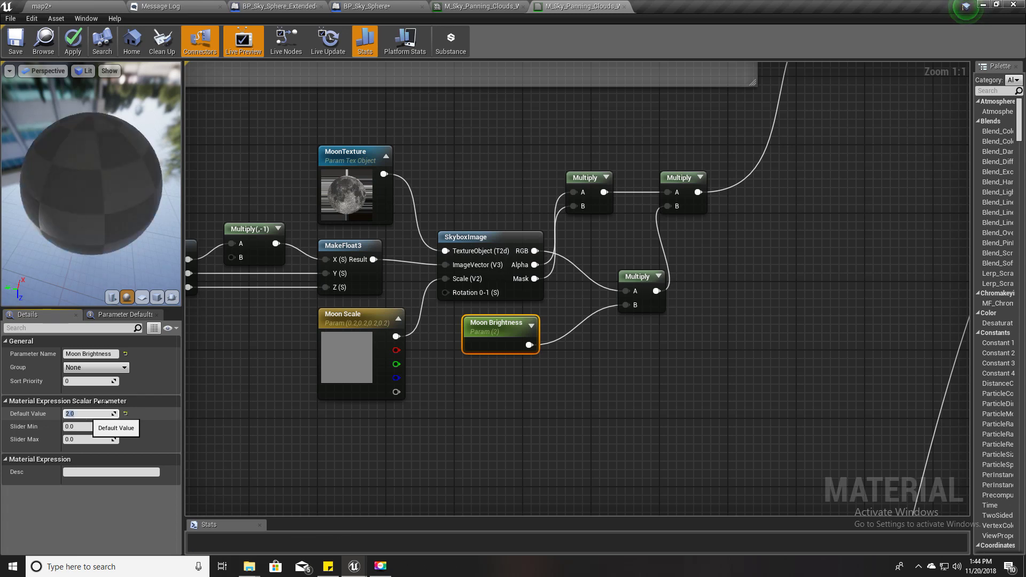
left_click(73, 40)
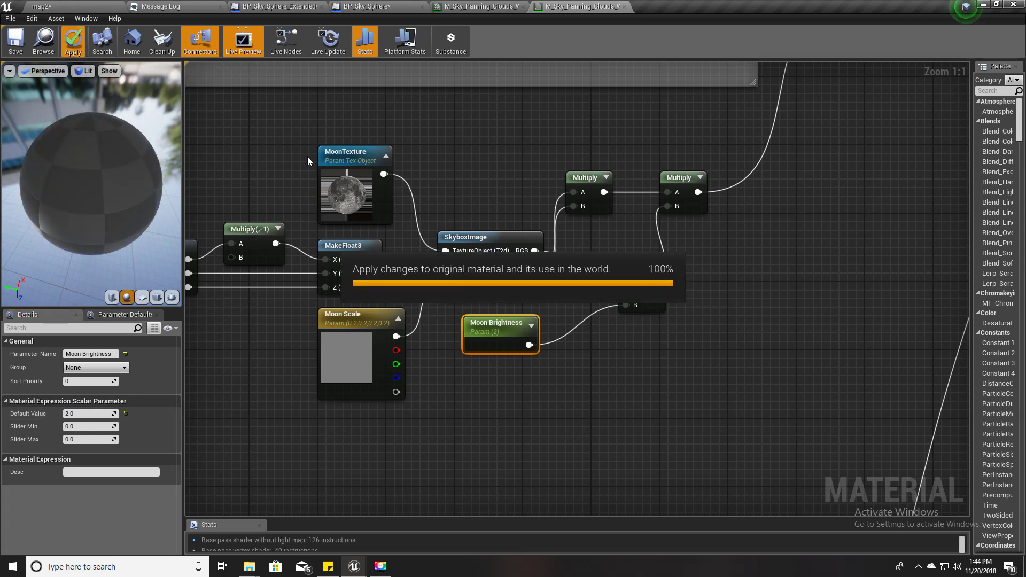
left_click(63, 6)
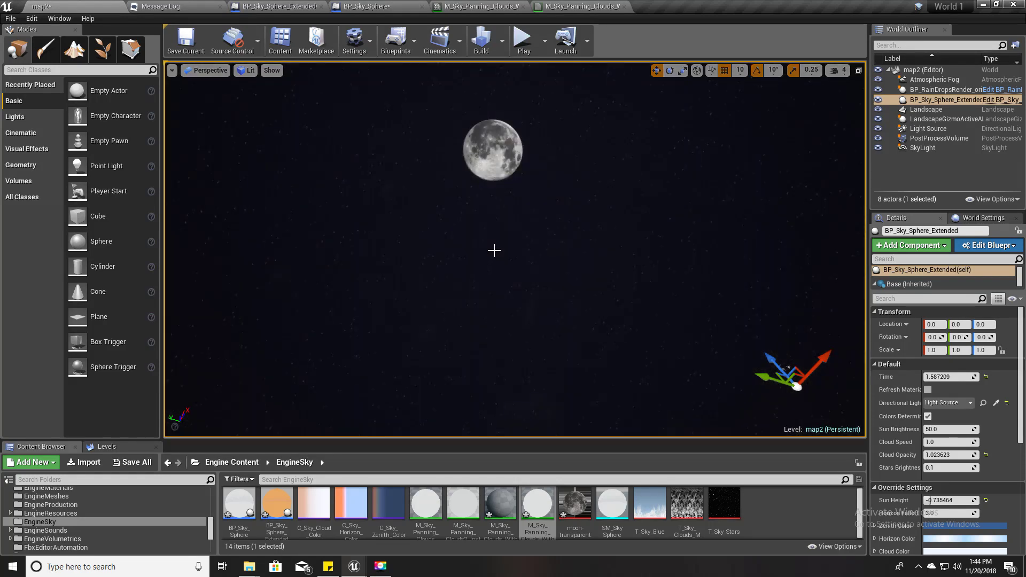
right_click_drag(494, 251, 494, 235)
- Enable the Moon Brightness override in the material instance, set it to 10, and view the moon in the level
left_click(541, 8)
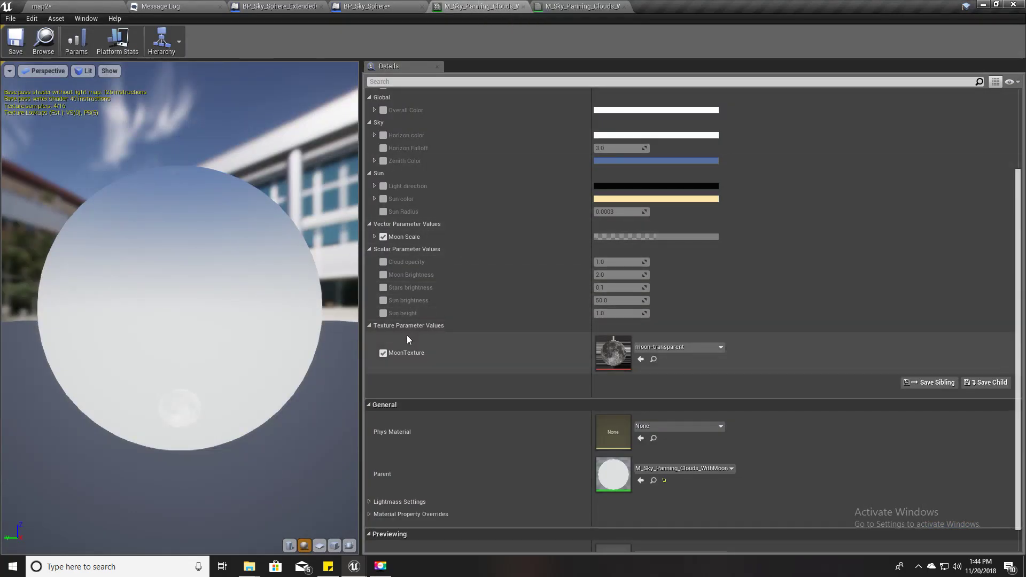
left_click(382, 274)
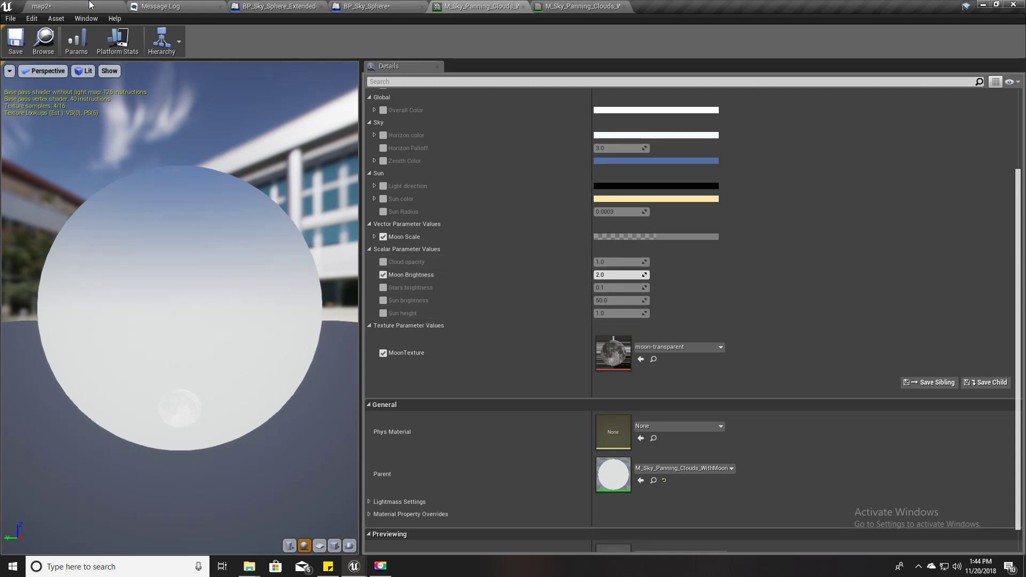
left_click(89, 6)
left_click(562, 5)
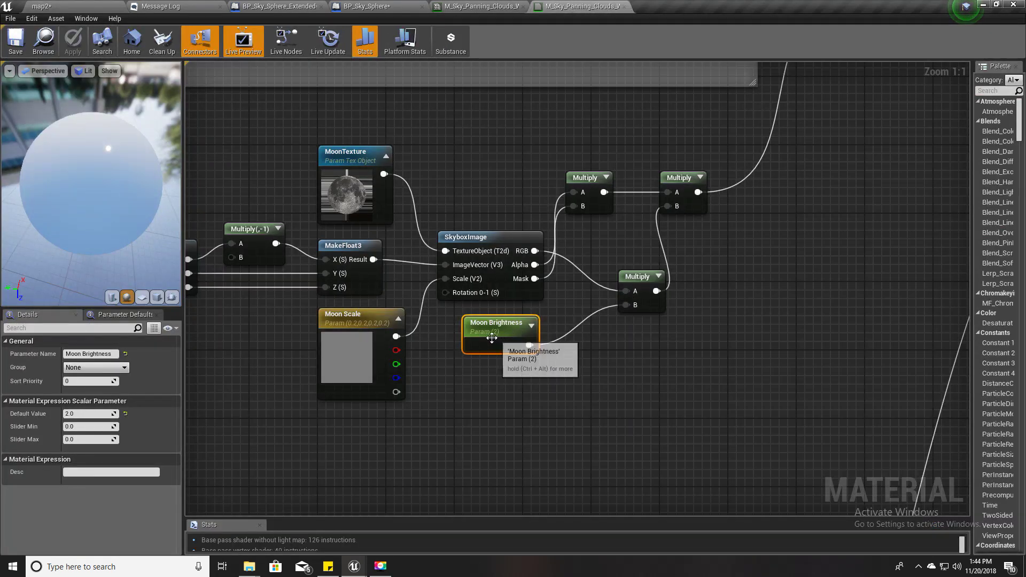
left_click(497, 5)
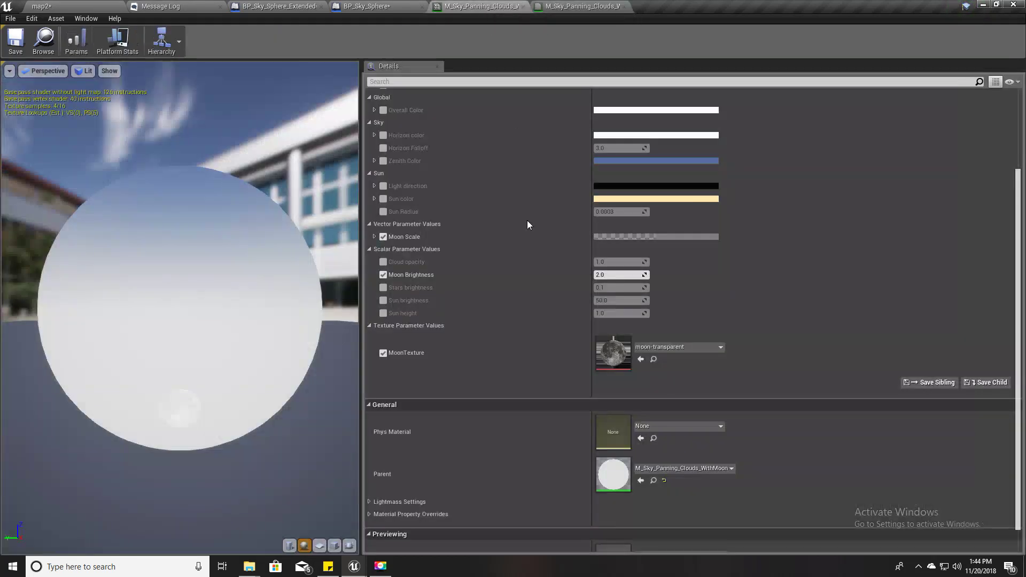
left_click(619, 275)
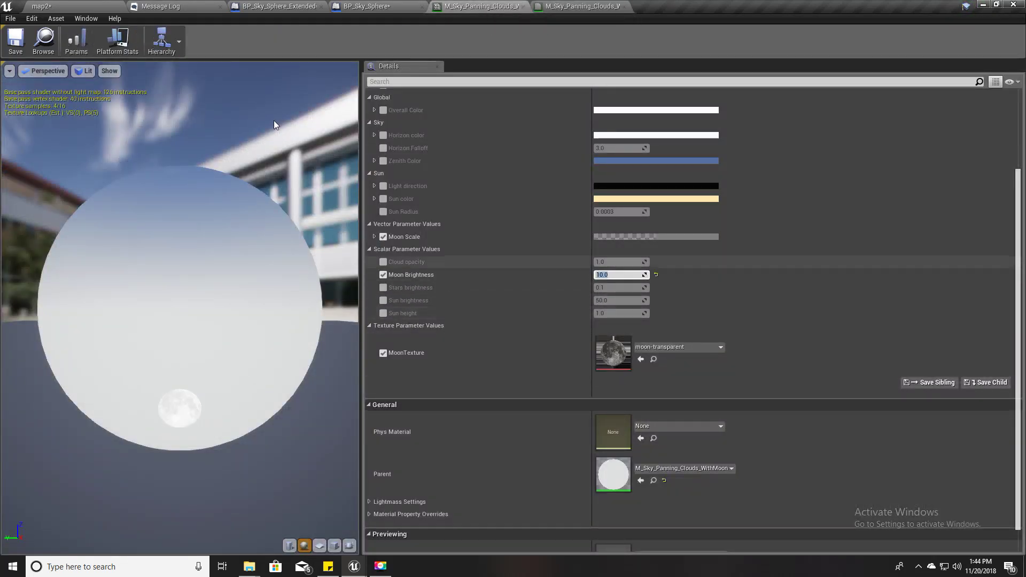
left_click(72, 3)
right_click_drag(486, 246, 500, 270)
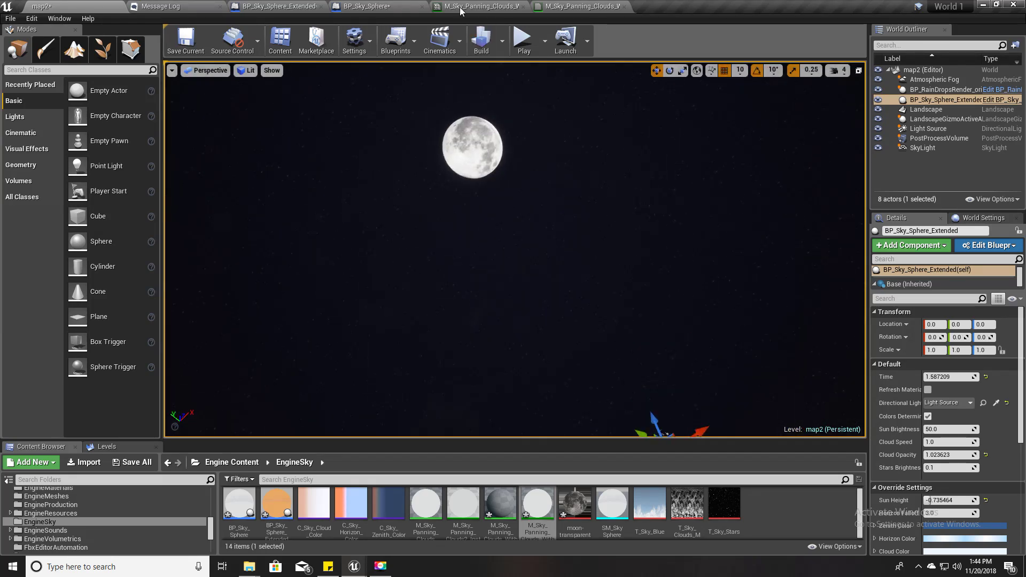
- Try a higher Moon Brightness on the moon in the level, and set it back to 10 in the material instance
left_click(478, 6)
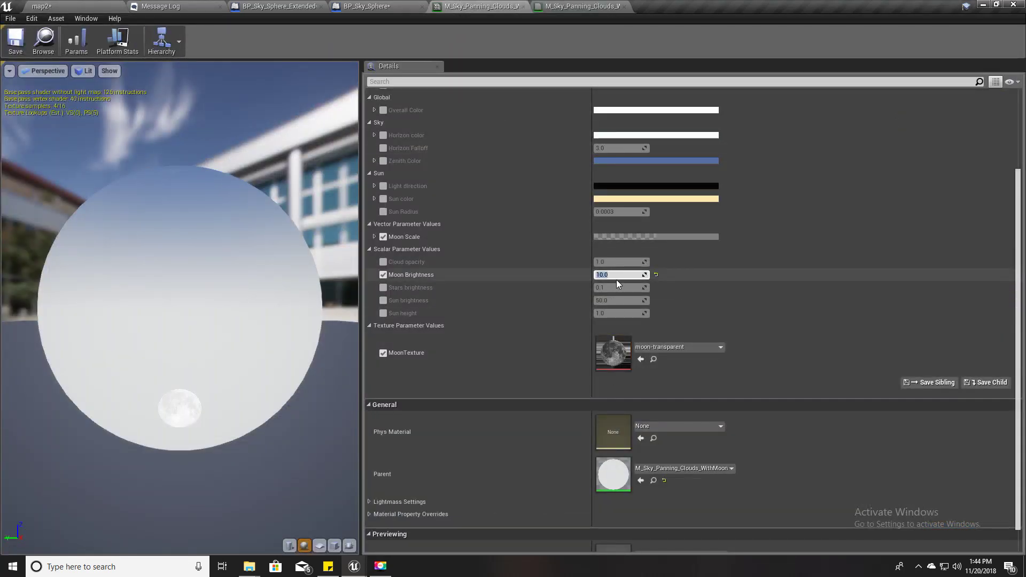
left_click(84, 6)
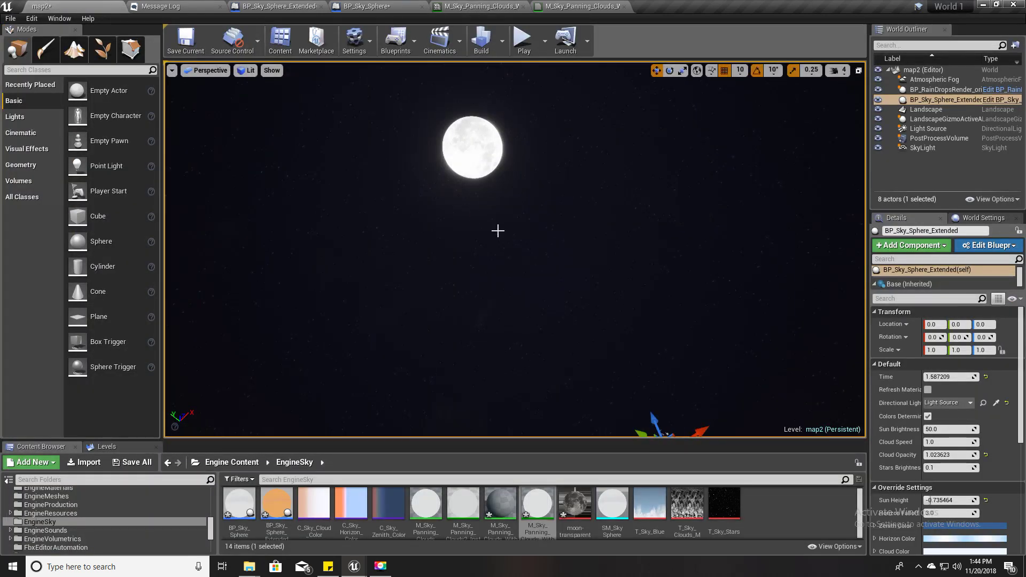
mouse_move(498, 231)
right_mouse_down()
mouse_move(495, 211)
mouse_move(494, 227)
right_mouse_up()
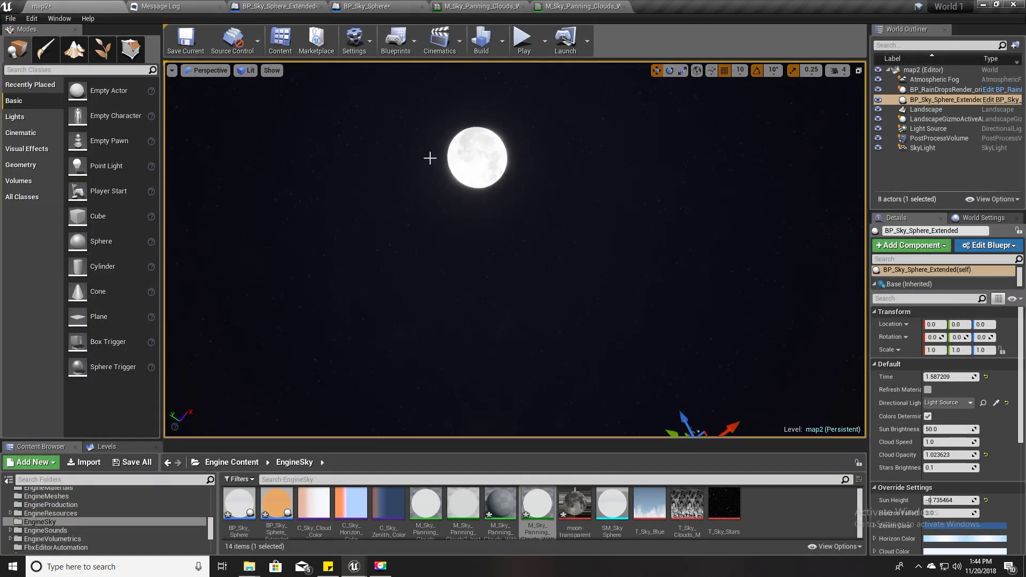
right_click_drag(544, 178, 513, 191)
left_click(480, 6)
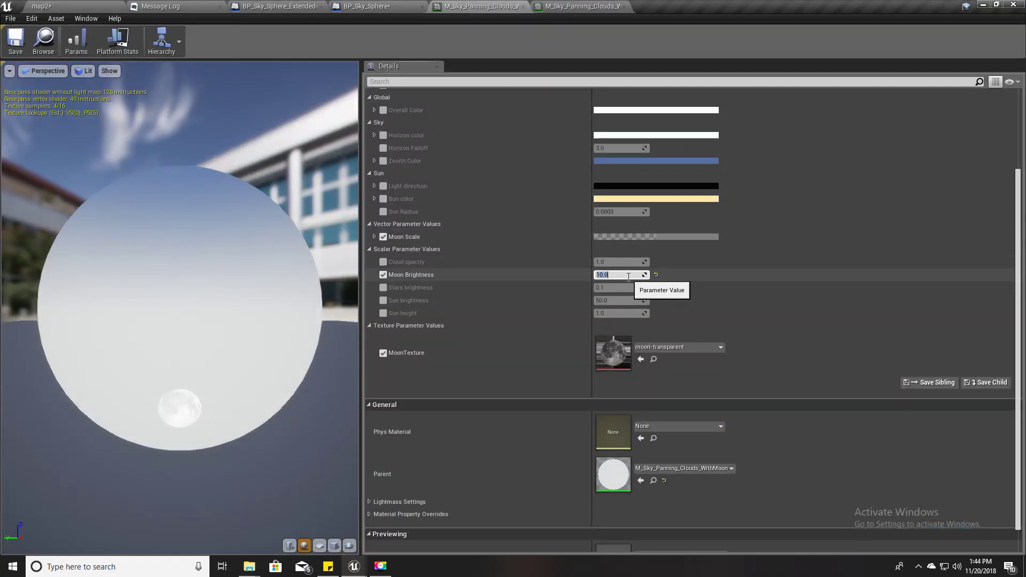
- Simulate the map2 level and show its viewport in fullscreen, aimed at the horizon
left_click(53, 6)
right_click_drag(384, 171, 576, 205)
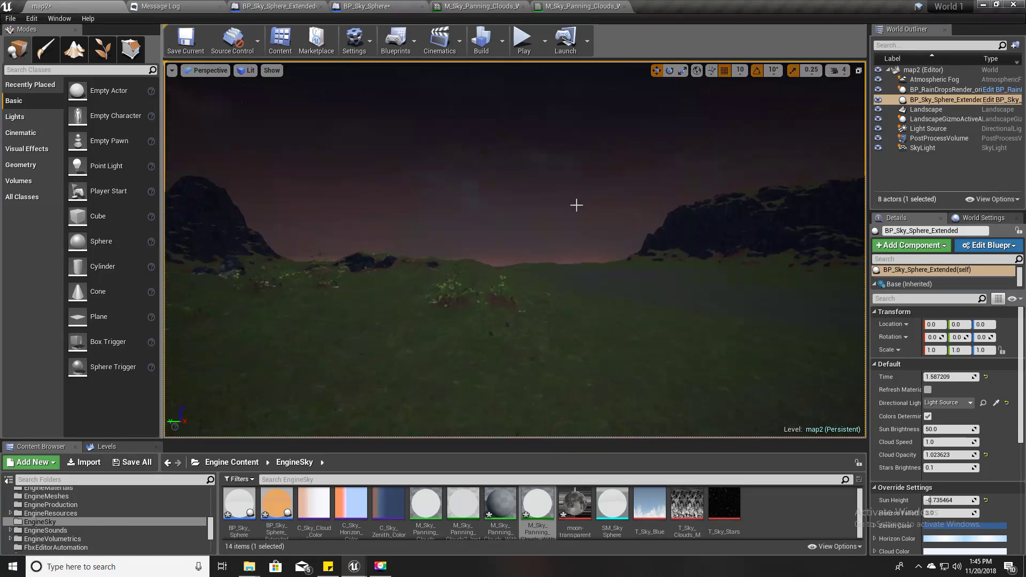
left_click(545, 50)
left_click(576, 130)
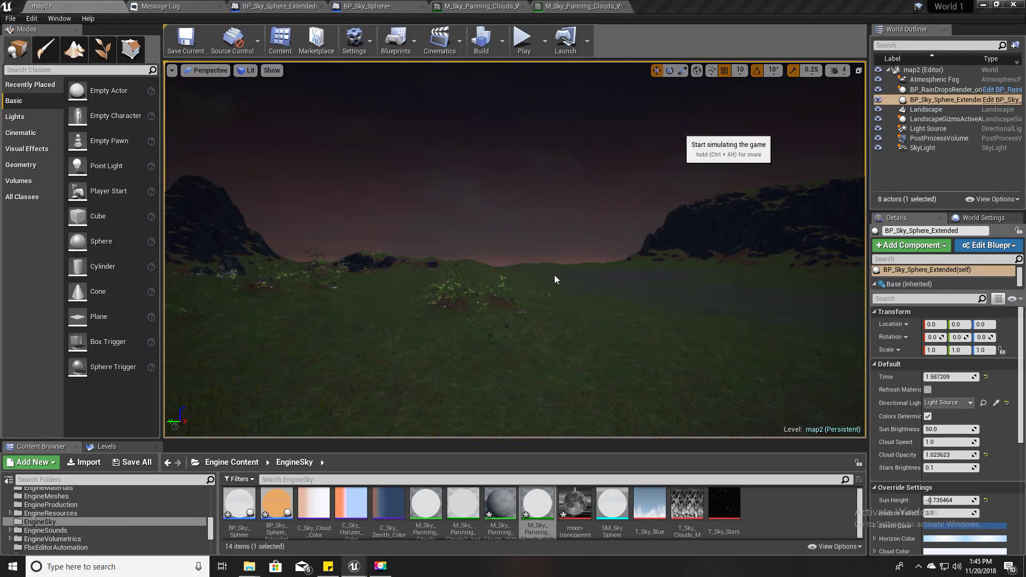
right_click(562, 248)
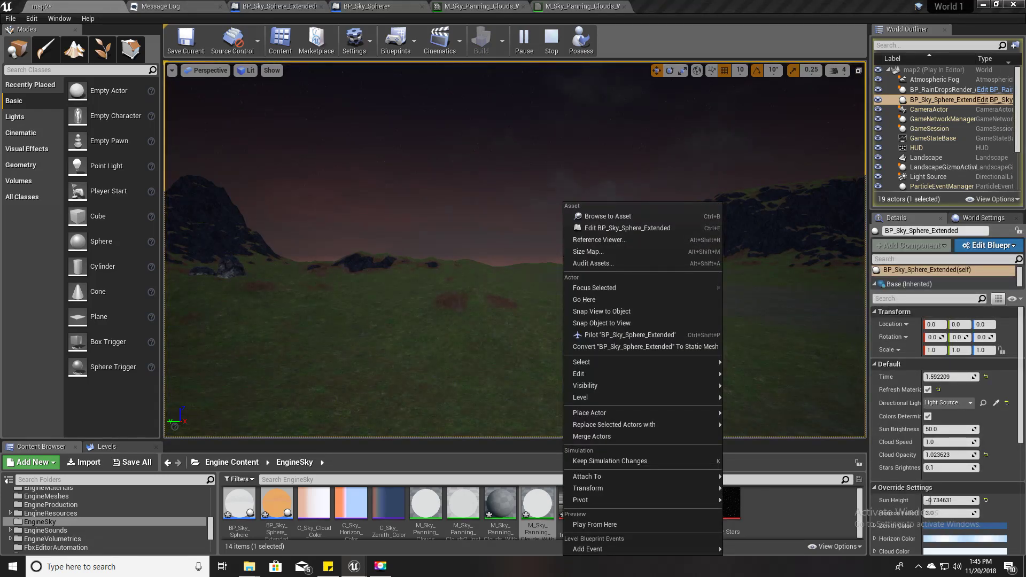
right_click_drag(563, 247, 400, 255)
key("F11")
- Follow the moon and sky through dawn into daytime while flying over the landscape in the running simulation
right_click_drag(414, 292, 491, 396)
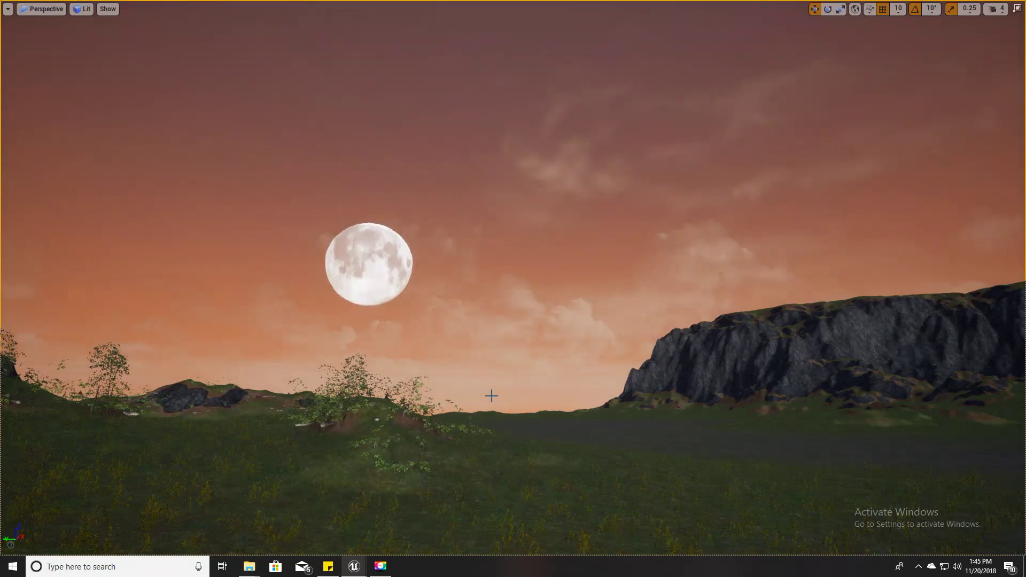
mouse_move(429, 405)
right_mouse_down()
mouse_move(437, 426)
mouse_move(667, 418)
mouse_move(733, 392)
mouse_move(716, 387)
mouse_move(714, 363)
mouse_move(632, 367)
mouse_move(492, 409)
mouse_move(445, 402)
right_mouse_up()
key("w")
key("w")
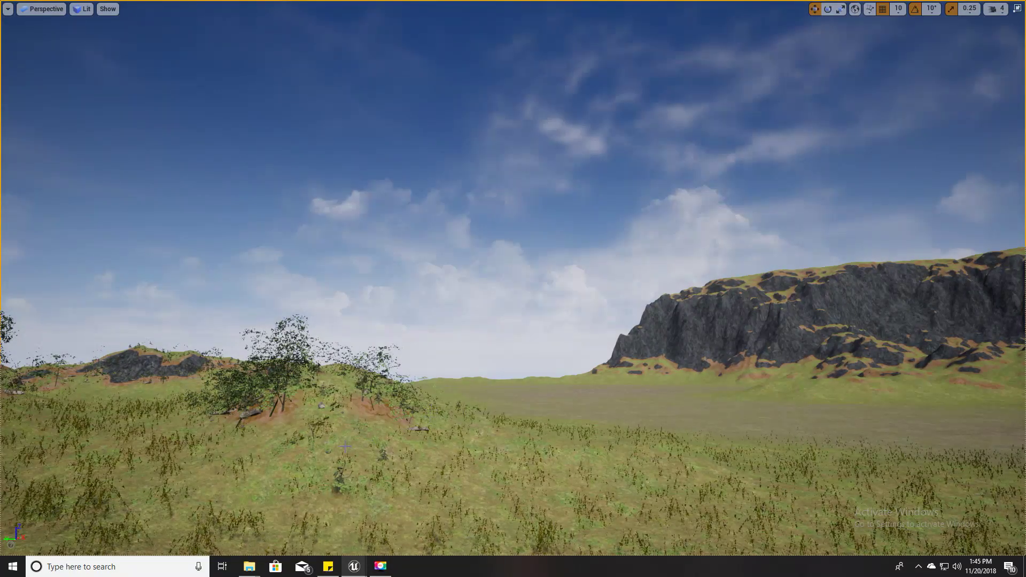
mouse_move(346, 446)
right_mouse_down()
mouse_move(374, 438)
mouse_move(368, 406)
mouse_move(417, 353)
mouse_move(443, 444)
mouse_move(466, 466)
mouse_move(346, 458)
right_mouse_up()
key("w")
key("s")
key("d")
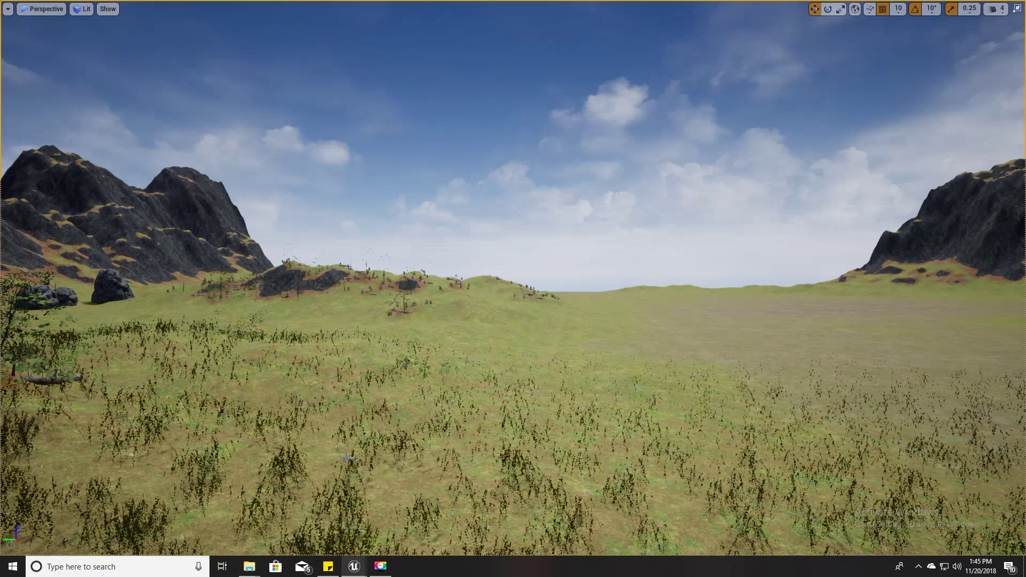
- Look around the simulated sky from dusk through night, following the moon's path above the mountains
right_click_drag(415, 431, 533, 484)
mouse_move(512, 418)
right_mouse_down()
mouse_move(566, 470)
mouse_move(662, 462)
mouse_move(713, 454)
mouse_move(861, 370)
mouse_move(861, 422)
mouse_move(476, 420)
mouse_move(500, 420)
right_mouse_up()
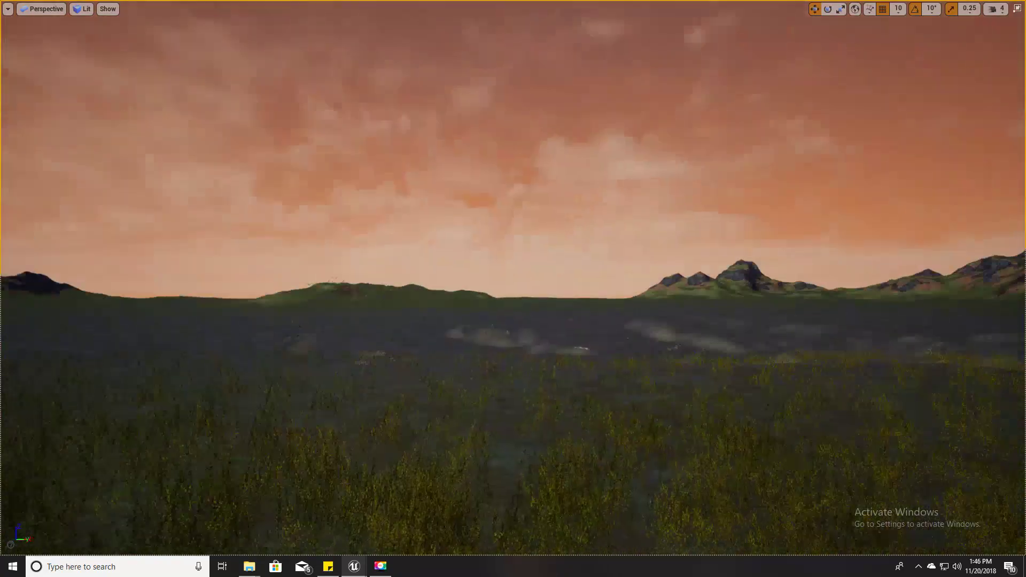
right_click_drag(499, 421, 499, 420)
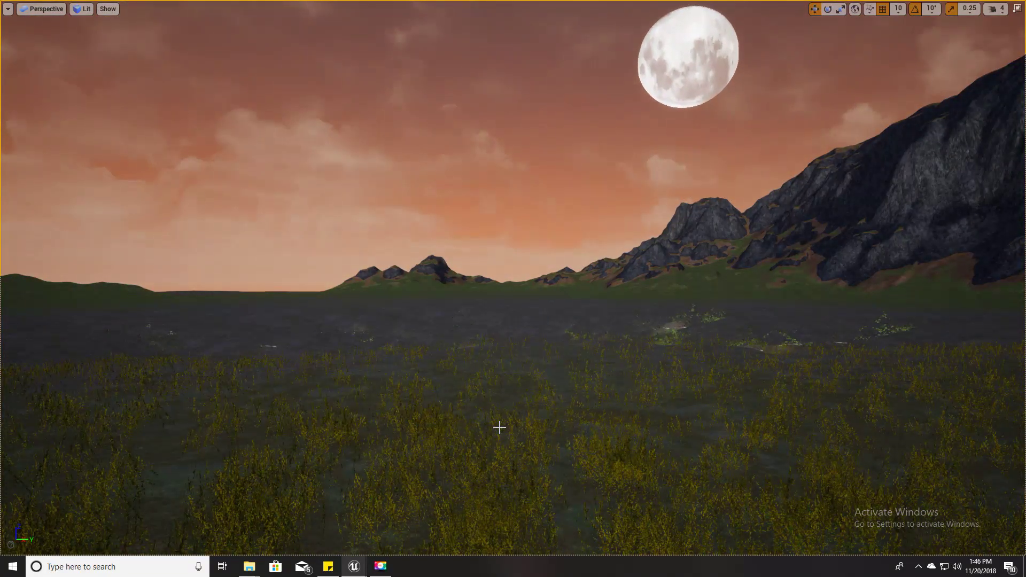
right_click_drag(500, 427, 464, 389)
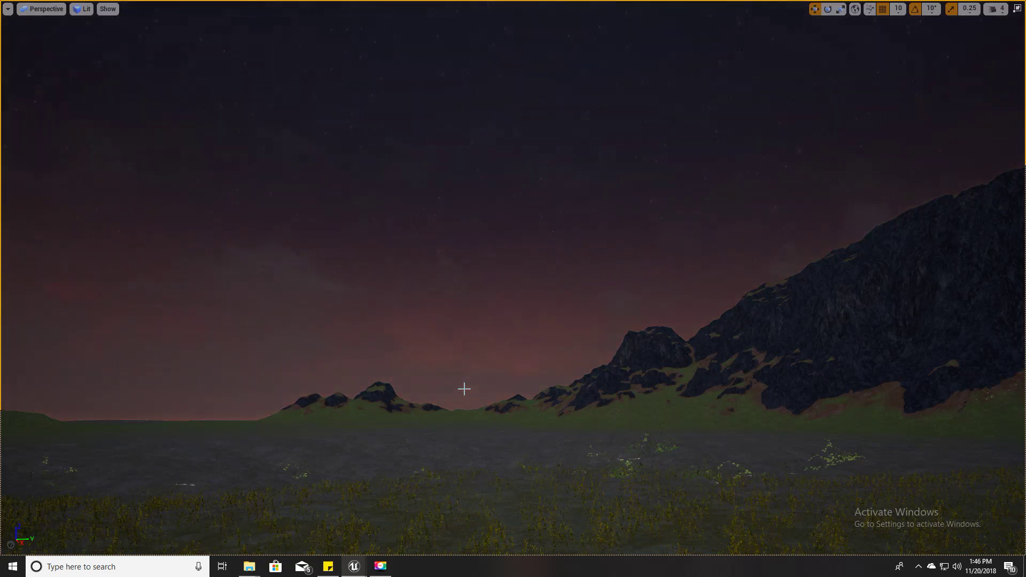
right_click_drag(464, 389, 507, 341)
right_click_drag(431, 387, 430, 331)
right_click_drag(513, 289, 583, 352)
right_click_drag(433, 377, 396, 453)
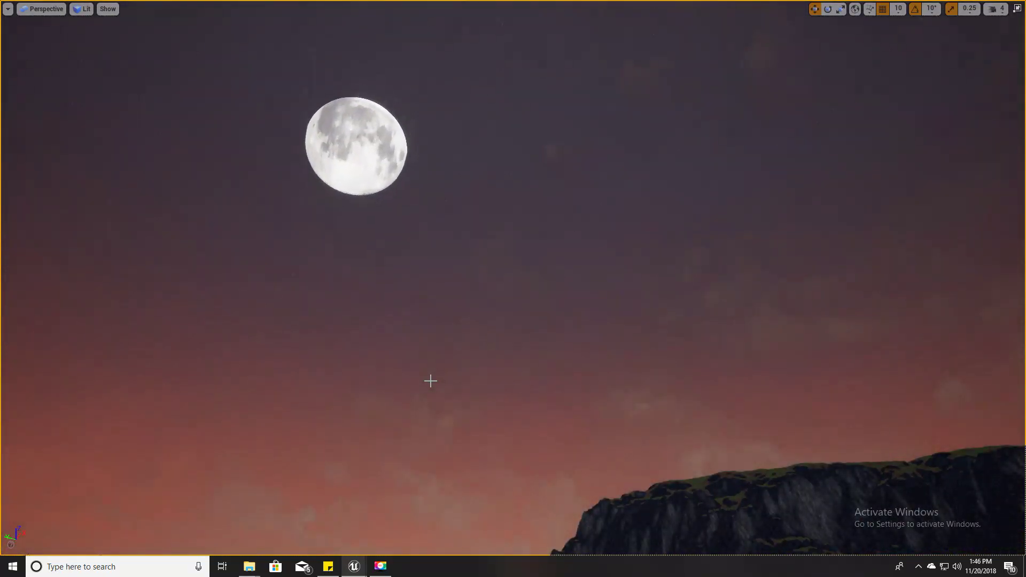